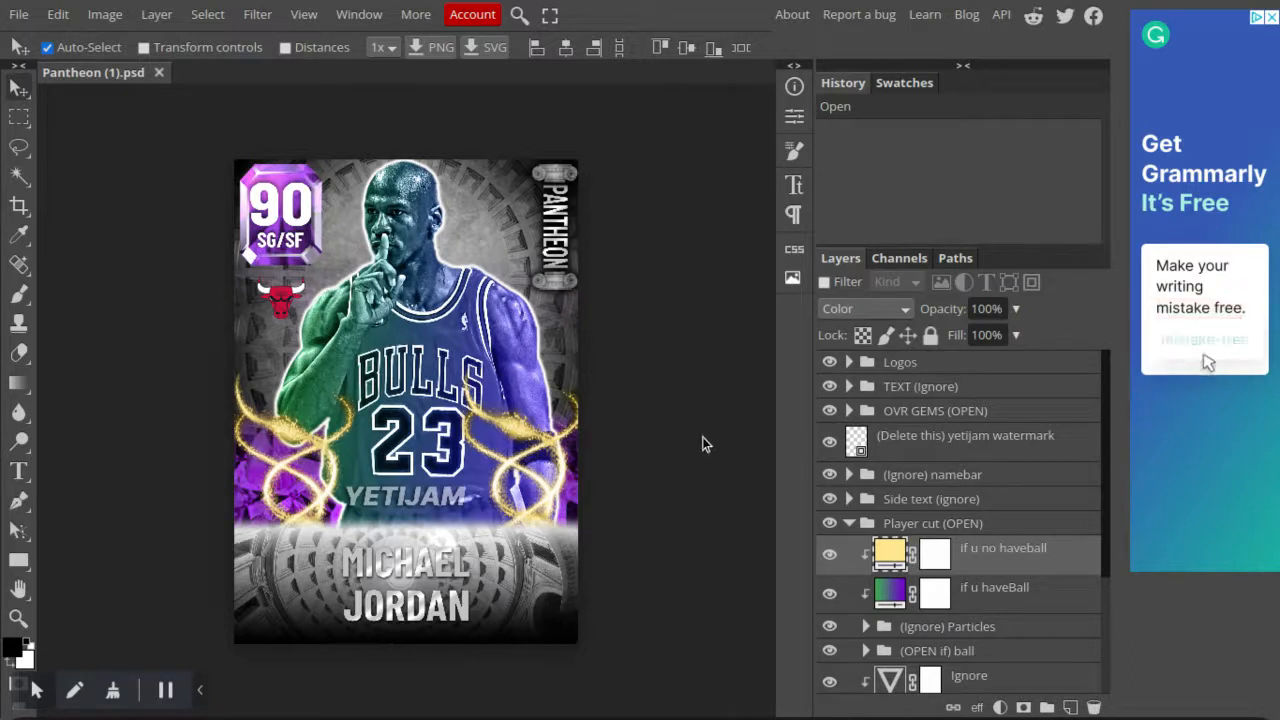
left_click(18, 15)
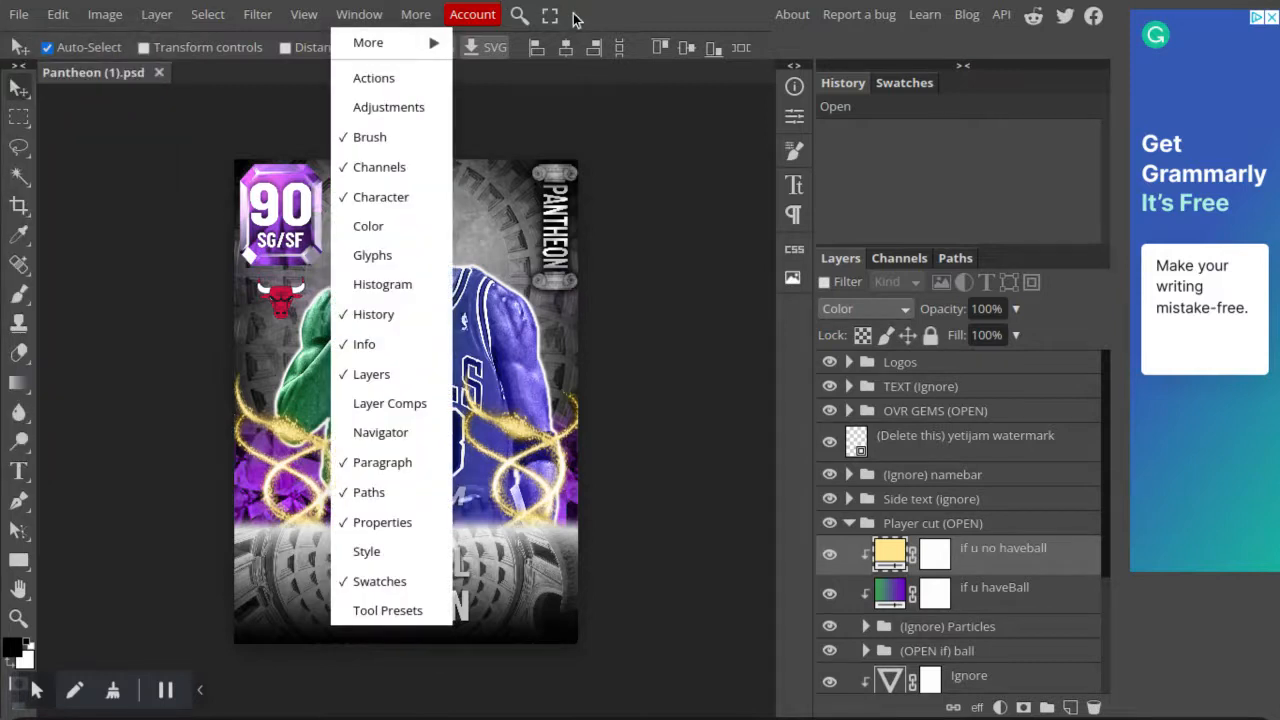
left_click(574, 15)
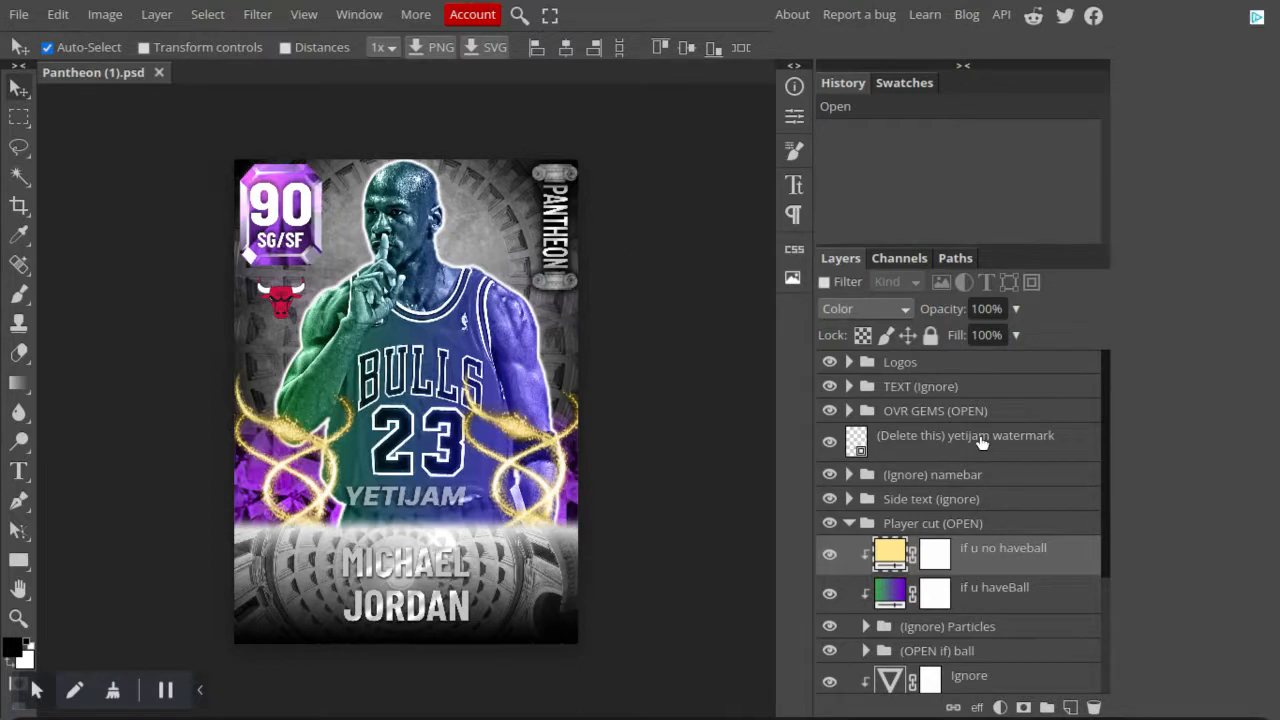
Select the "Replace w/ur cut" layer in the "Player cut (OPEN)" group.
scroll(981, 443, "down", 3)
scroll(981, 443, "up", 3)
scroll(981, 443, "down", 3)
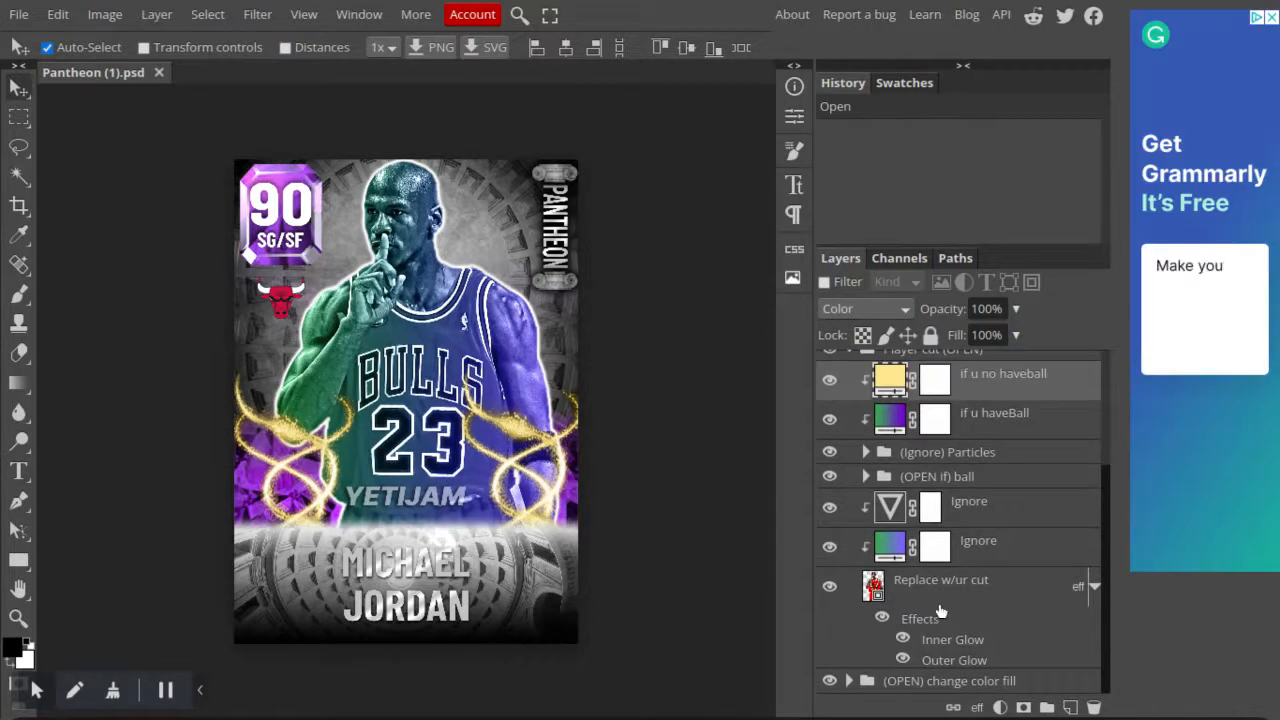
left_click(943, 601)
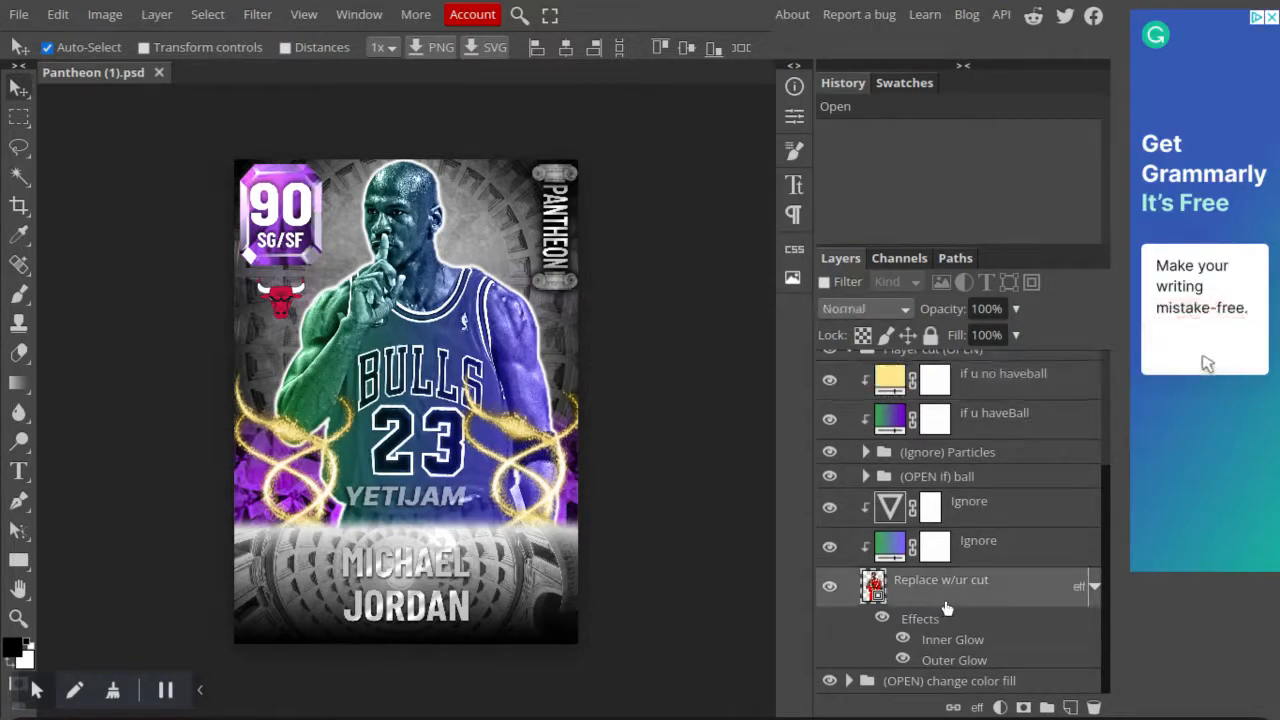
scroll(943, 601, "up", 3)
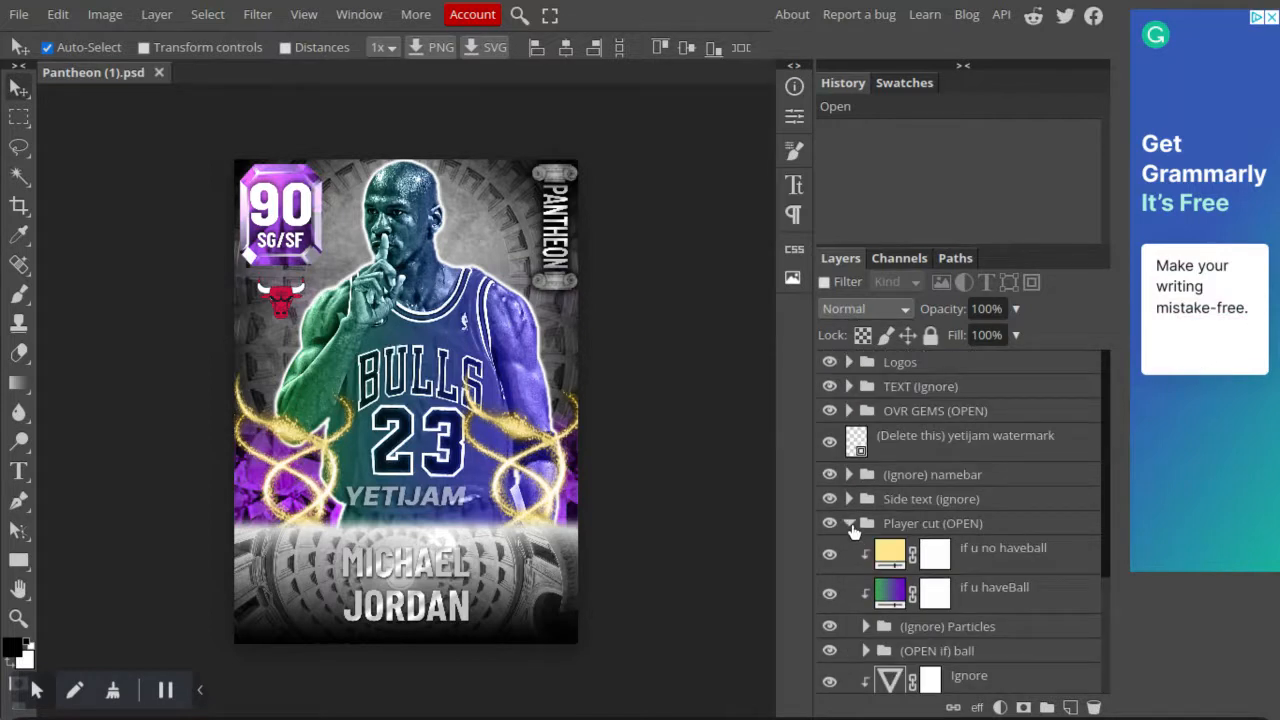
left_click(849, 524)
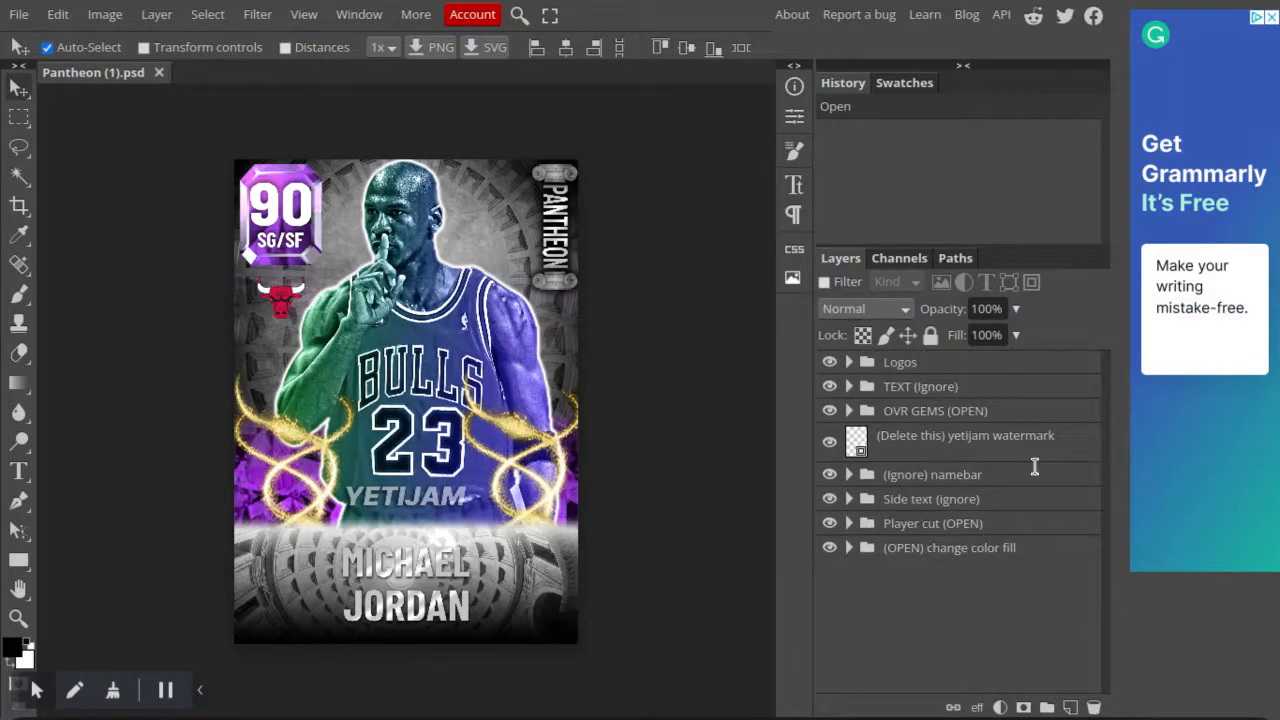
left_click(849, 524)
scroll(851, 530, "down", 3)
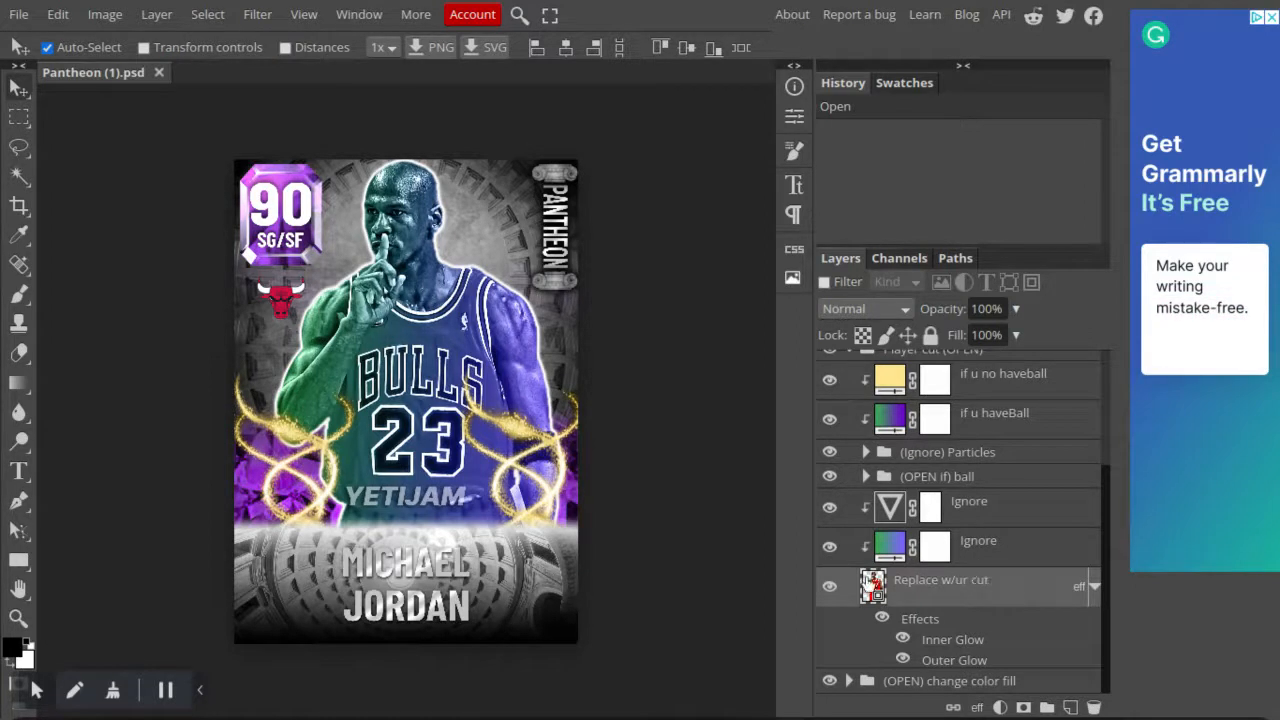
Place "kyrie irving fx (1).png" from the recent files above the "Replace w/ur cut" layer and hide that original cut.
left_click(18, 15)
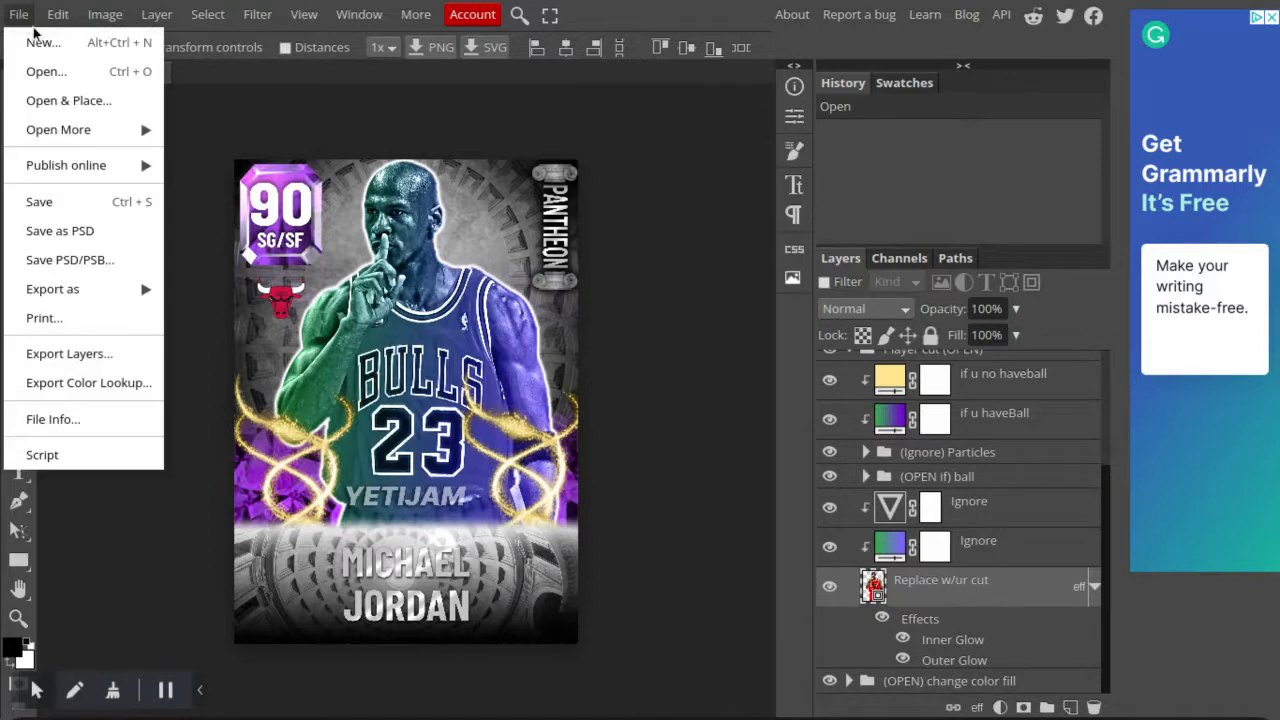
left_click(57, 100)
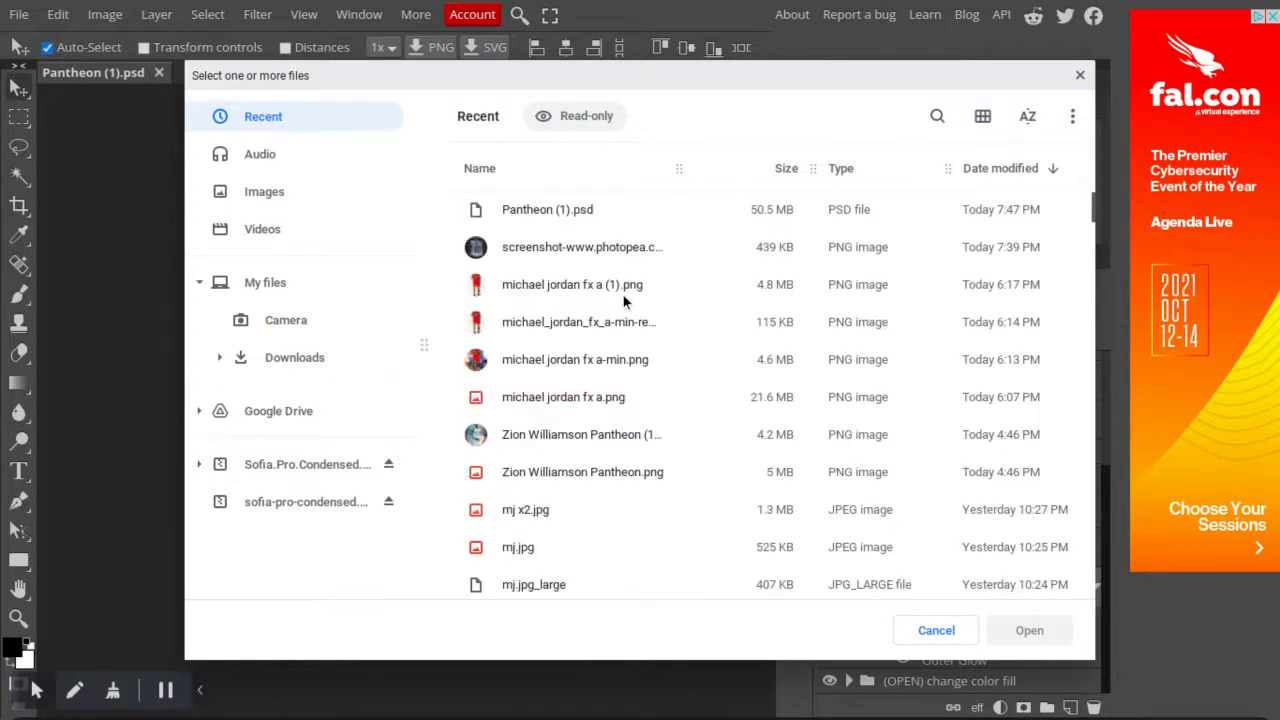
scroll(623, 295, "down", 1)
scroll(623, 295, "down", 4)
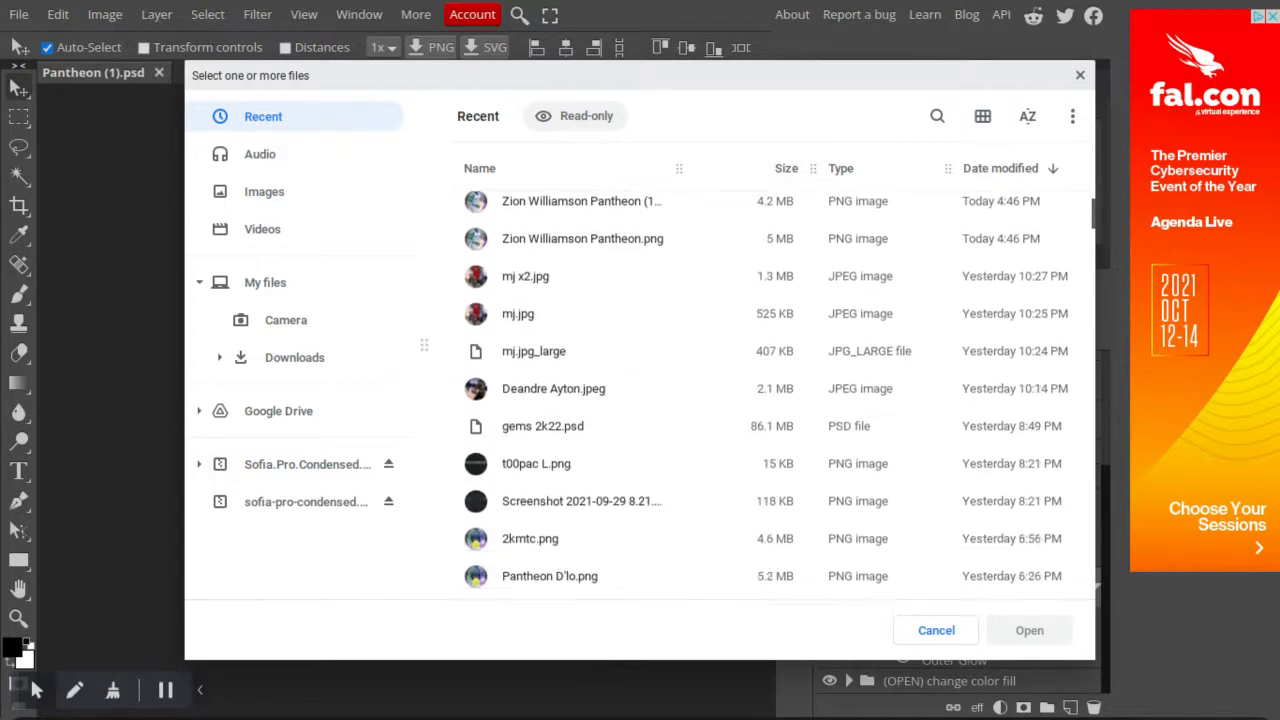
scroll(623, 295, "down", 5)
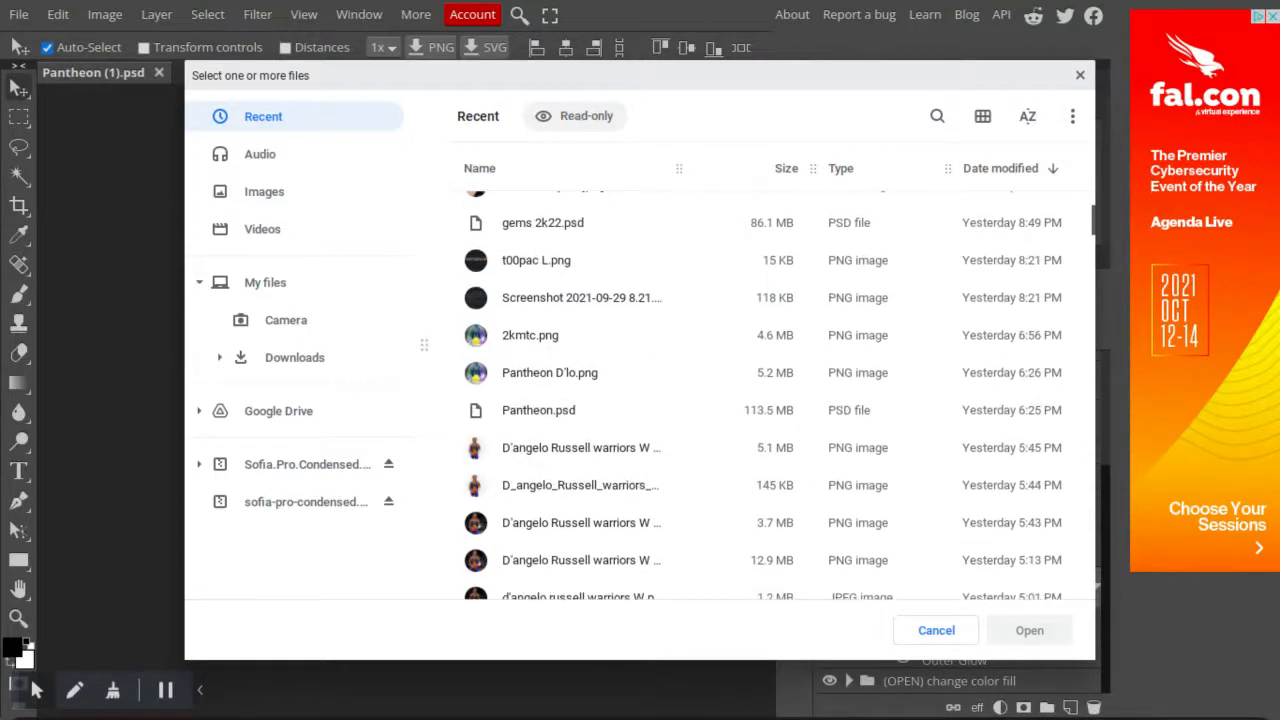
scroll(766, 395, "down", 2)
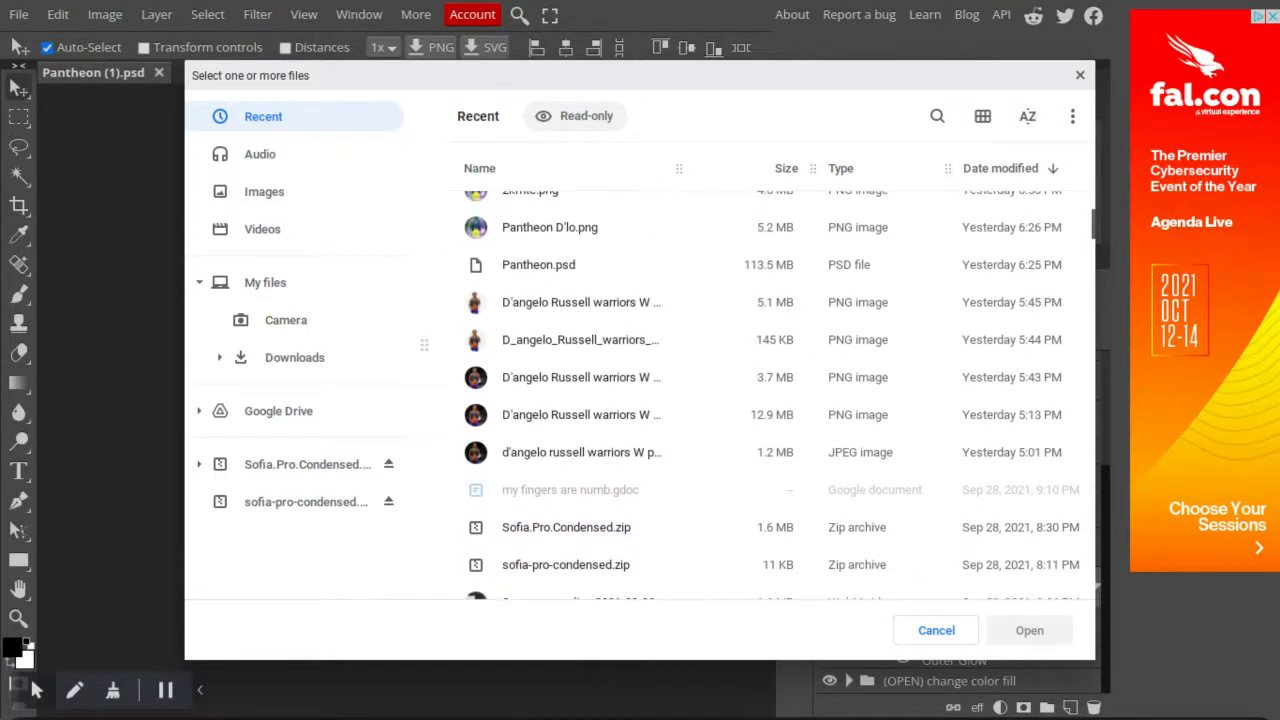
scroll(623, 310, "down", 5)
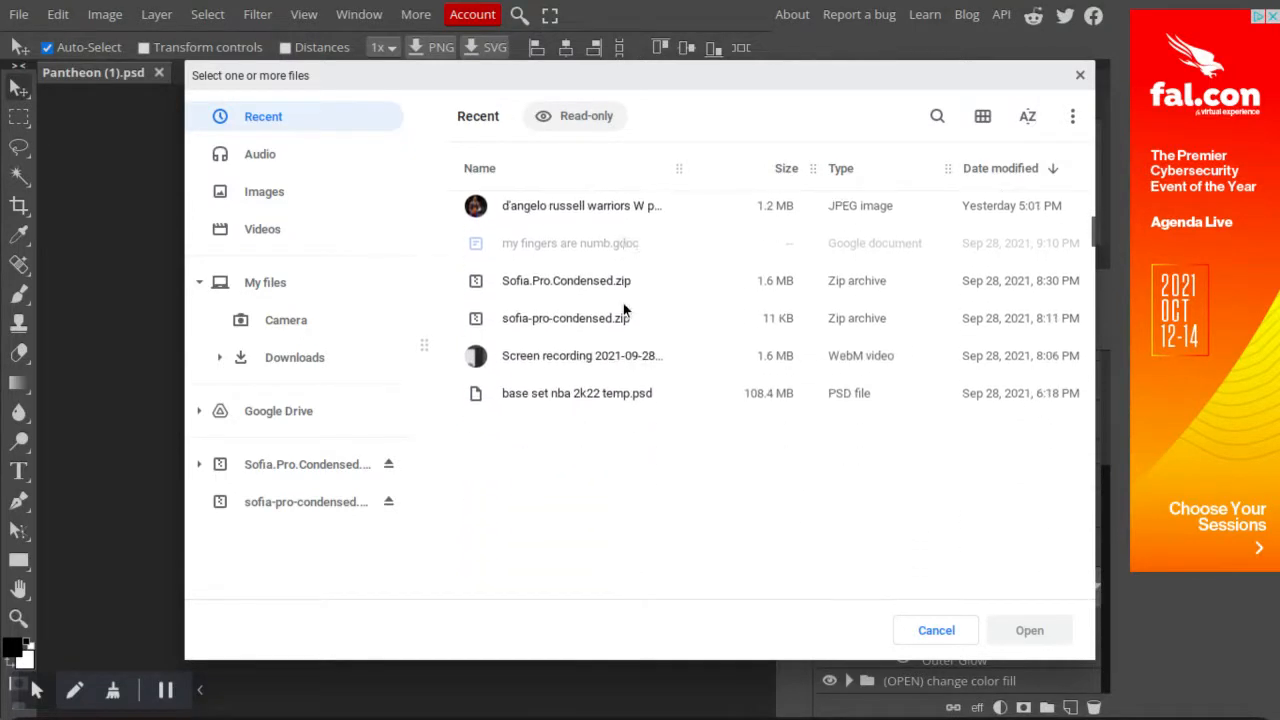
scroll(623, 303, "down", 1)
key("d")
scroll(623, 303, "down", 4)
scroll(766, 395, "down", 3)
scroll(766, 395, "up", 4)
scroll(601, 265, "up", 4)
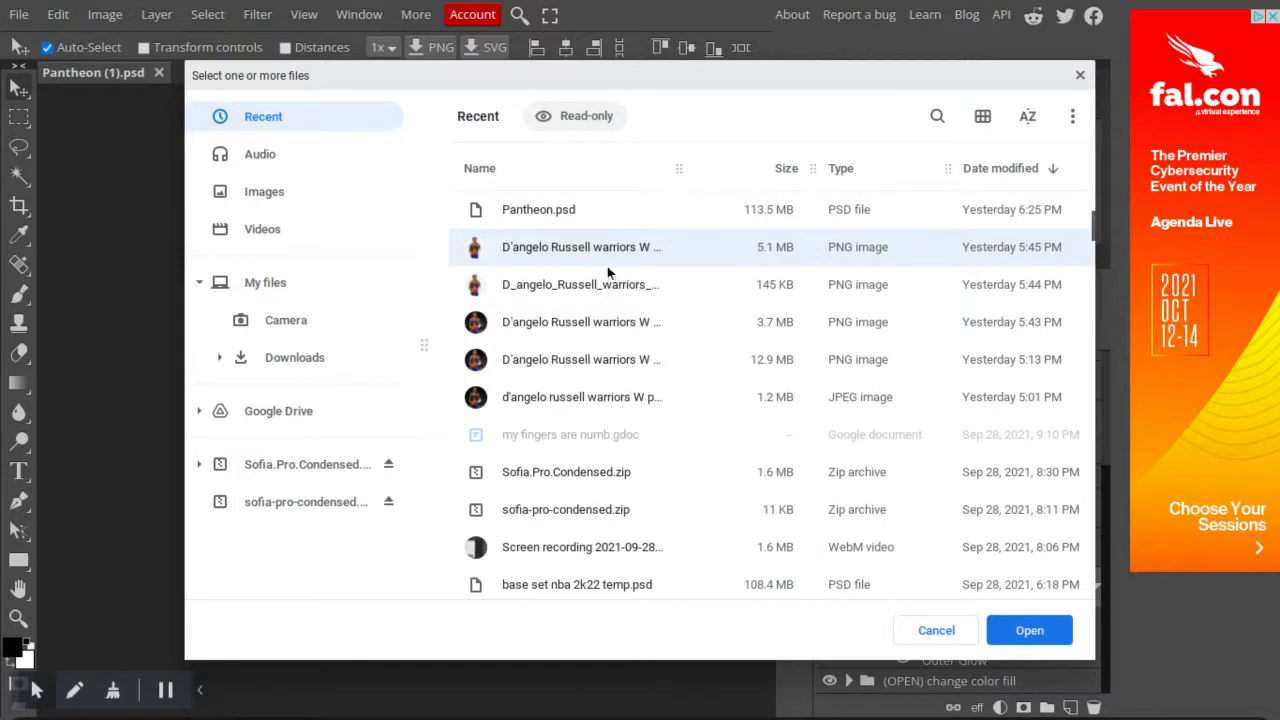
scroll(610, 262, "down", 10)
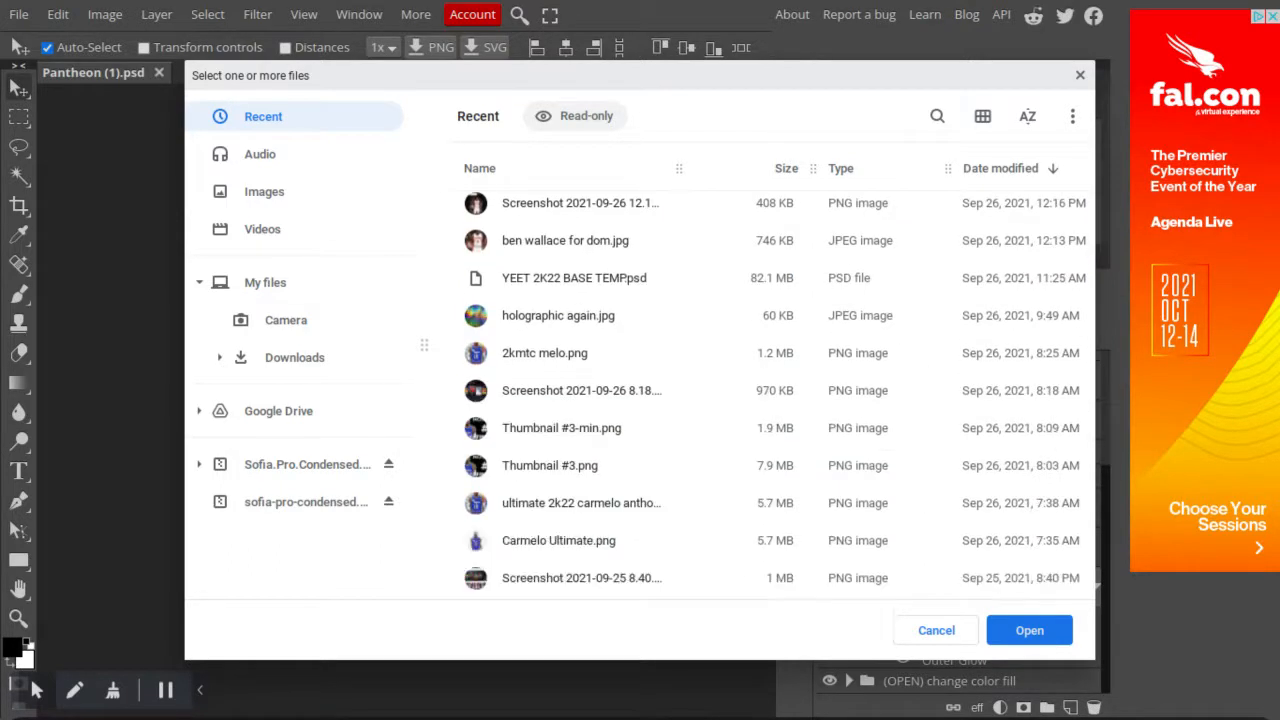
scroll(776, 395, "down", 4)
scroll(770, 350, "down", 6)
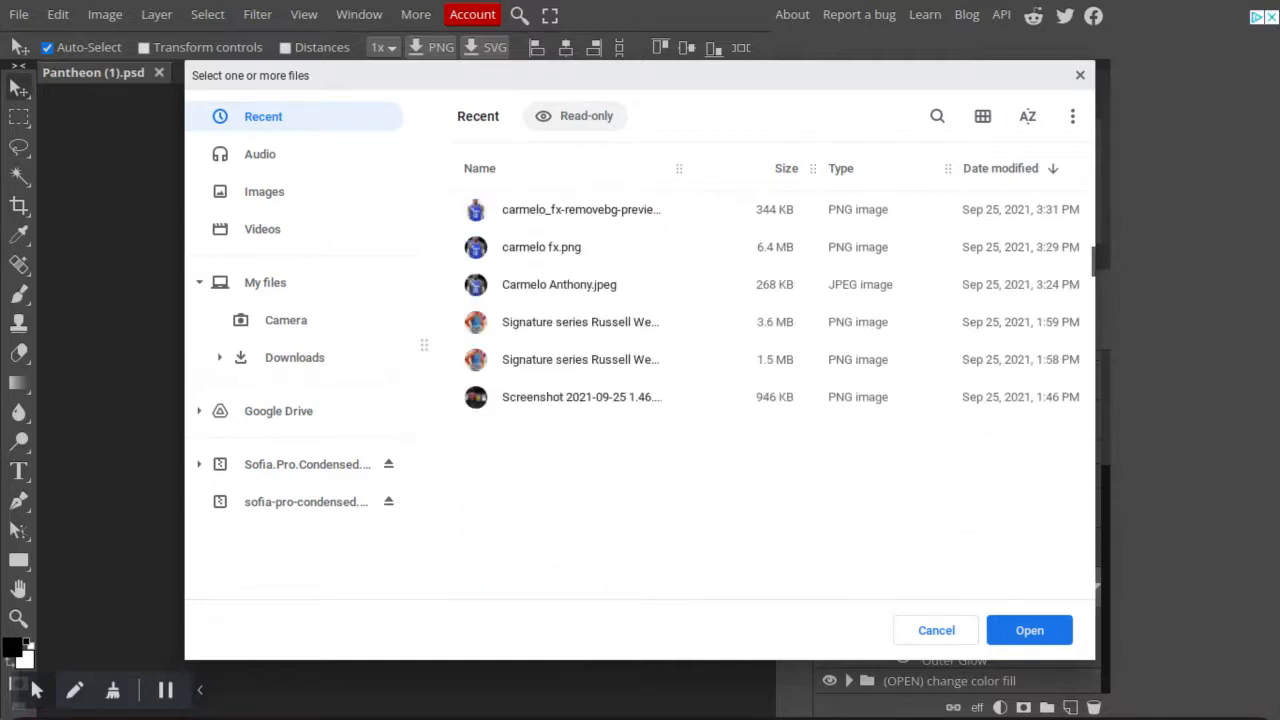
scroll(770, 350, "down", 5)
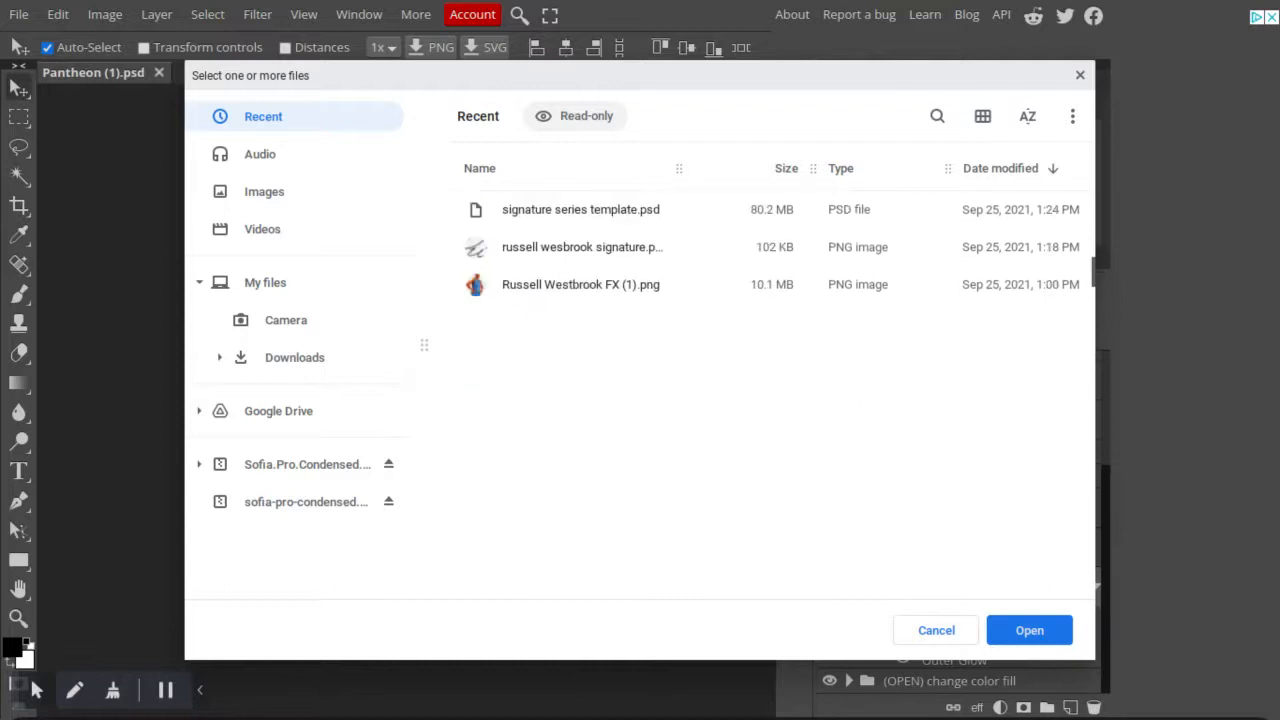
scroll(770, 350, "down", 5)
scroll(770, 350, "down", 5)
scroll(770, 350, "down", 5)
scroll(770, 350, "down", 5)
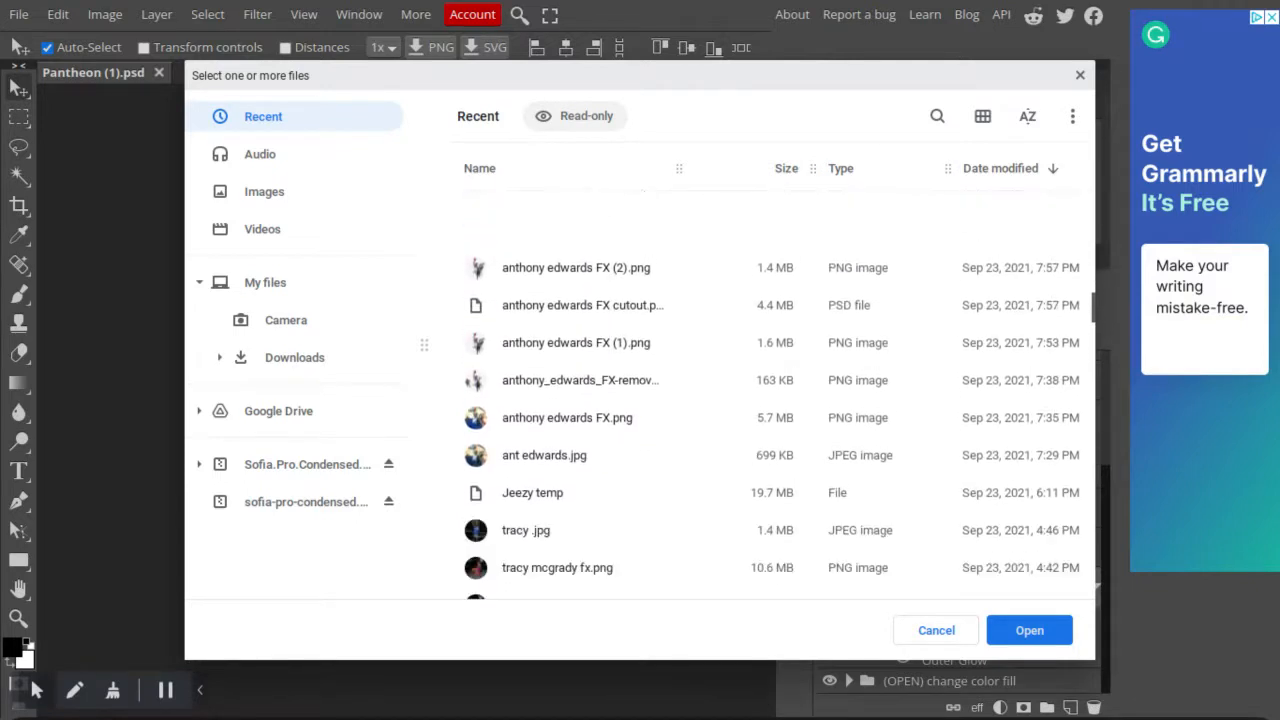
scroll(770, 350, "down", 5)
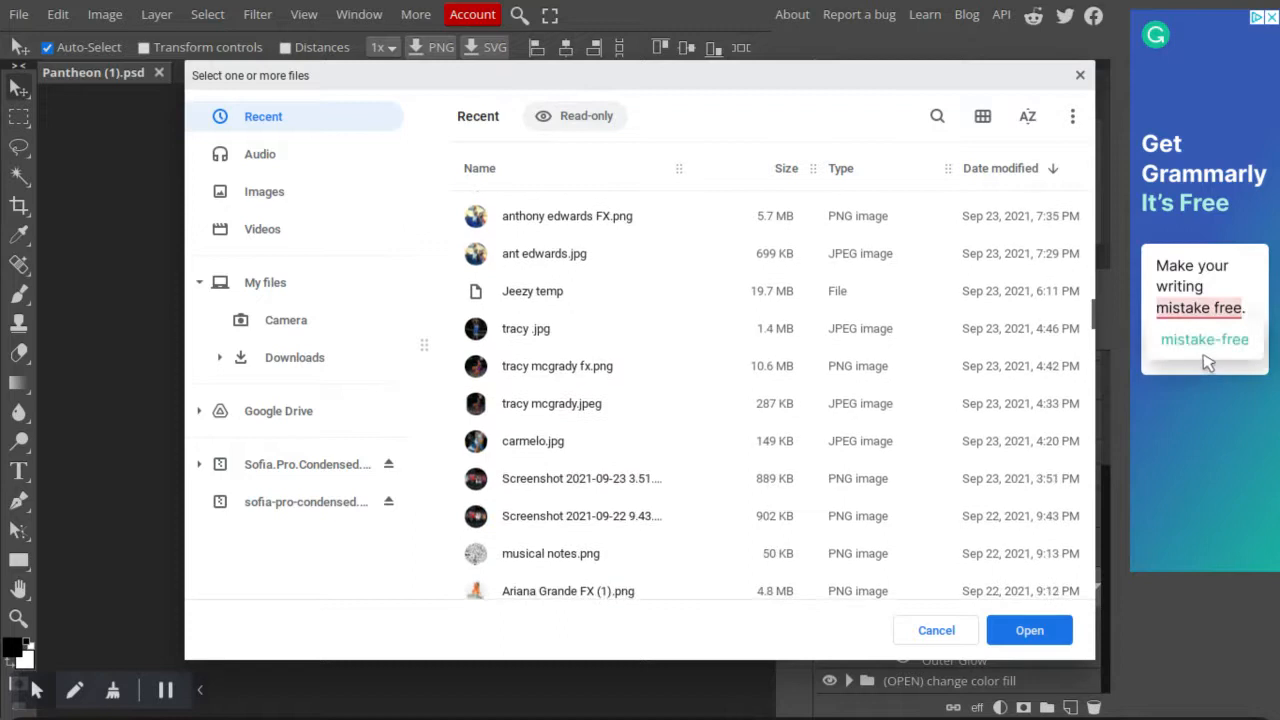
scroll(770, 400, "down", 8)
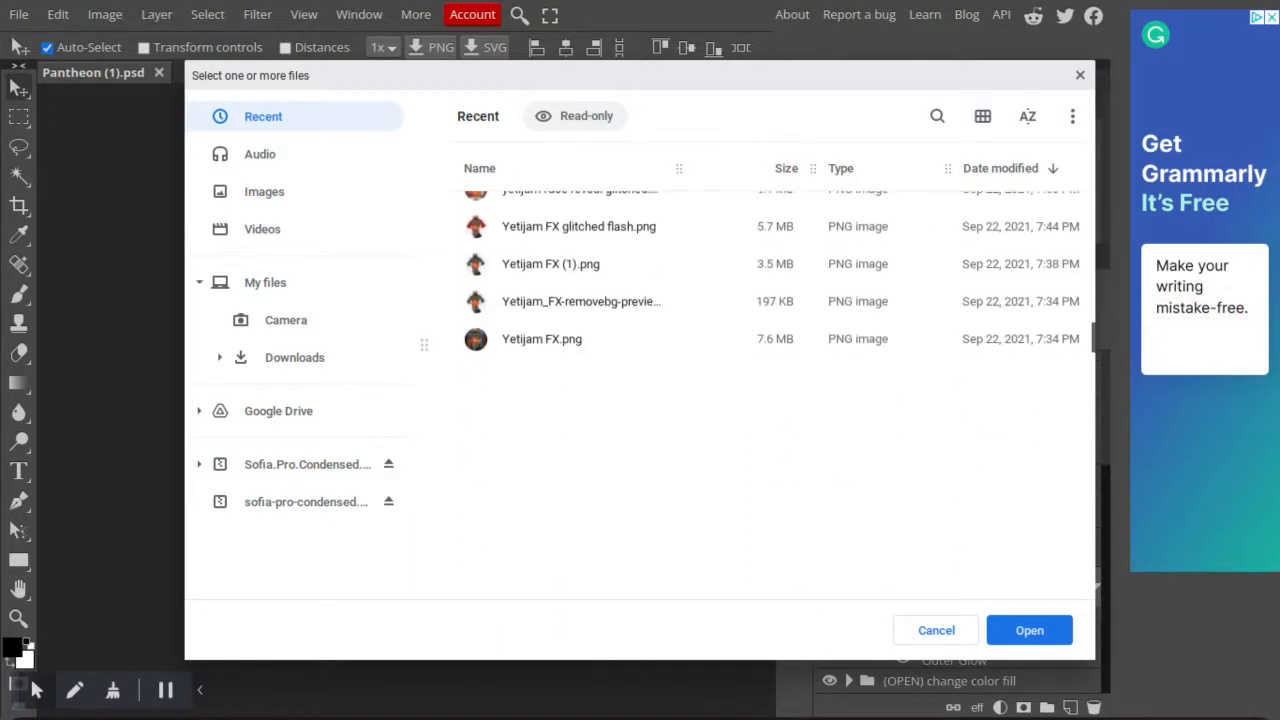
scroll(770, 400, "down", 6)
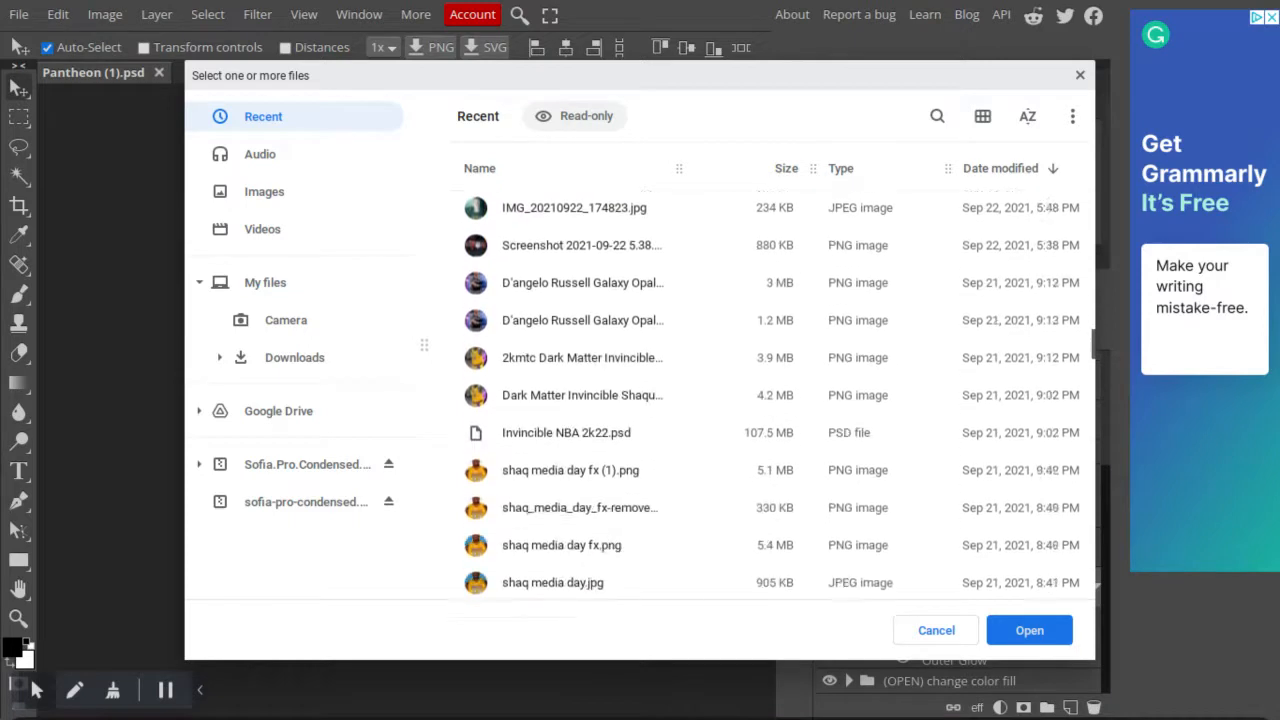
scroll(770, 400, "down", 8)
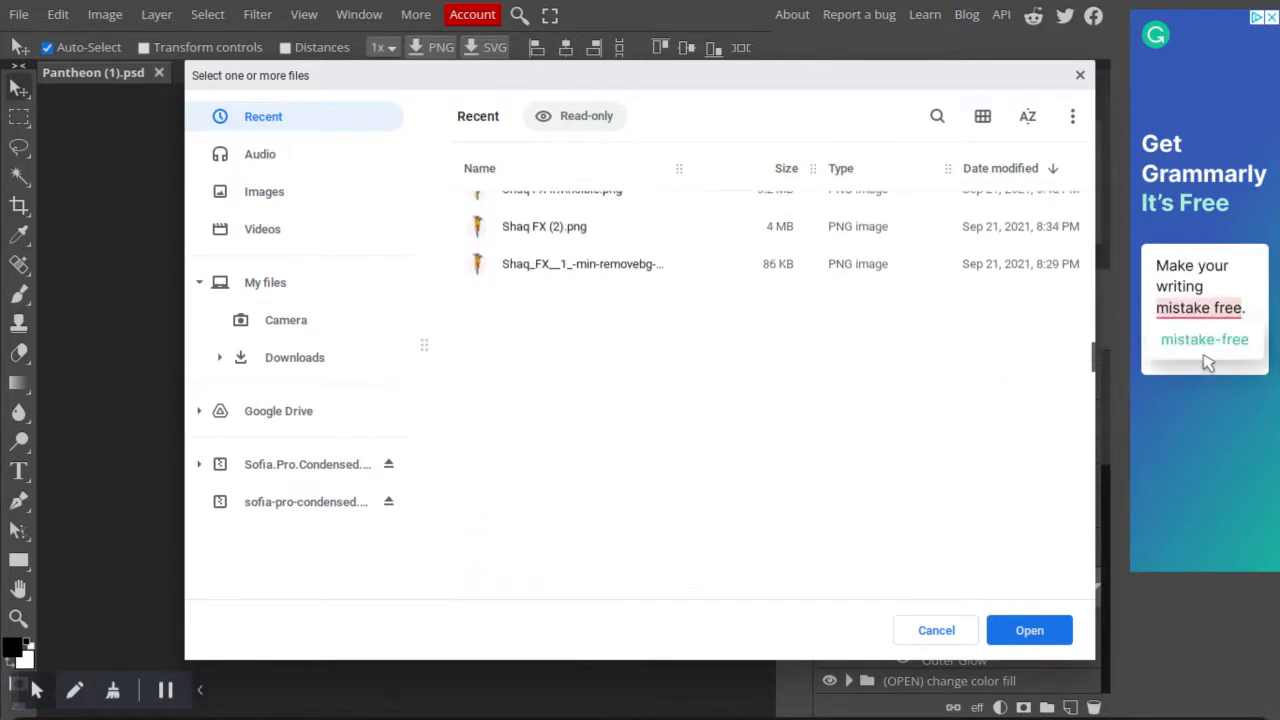
scroll(1208, 362, "down", 5)
scroll(770, 400, "down", 6)
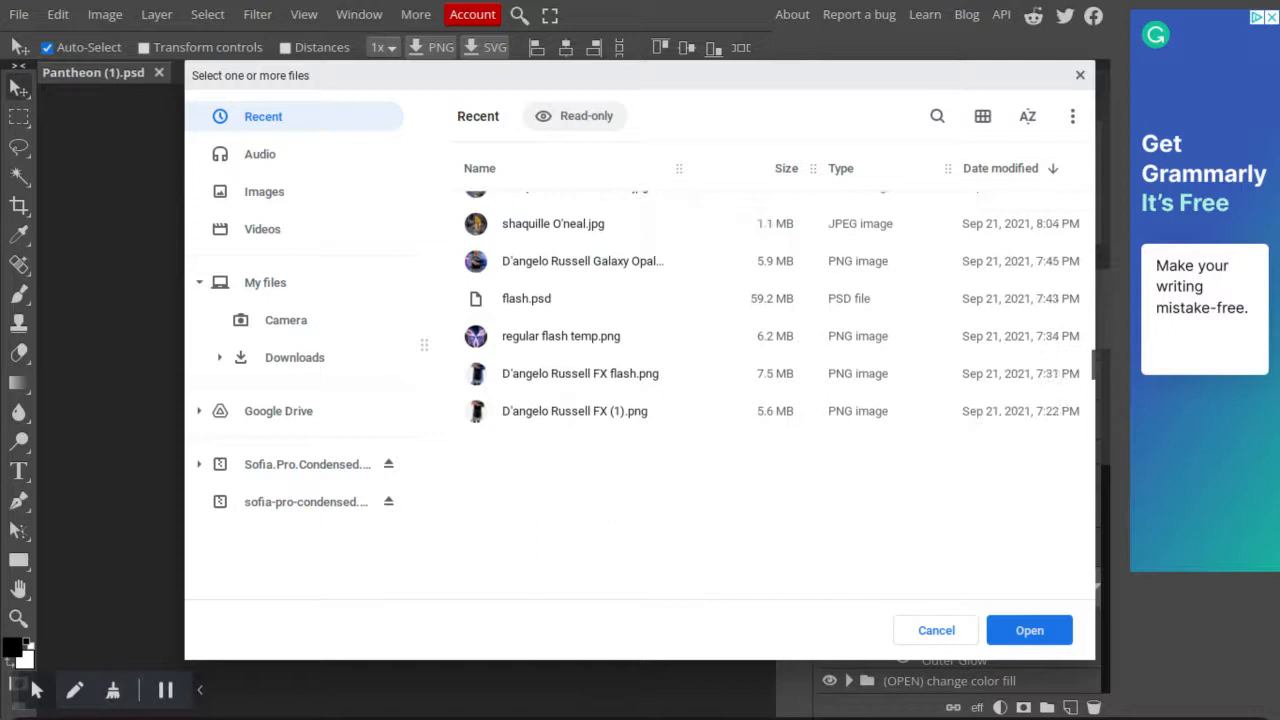
scroll(770, 400, "down", 8)
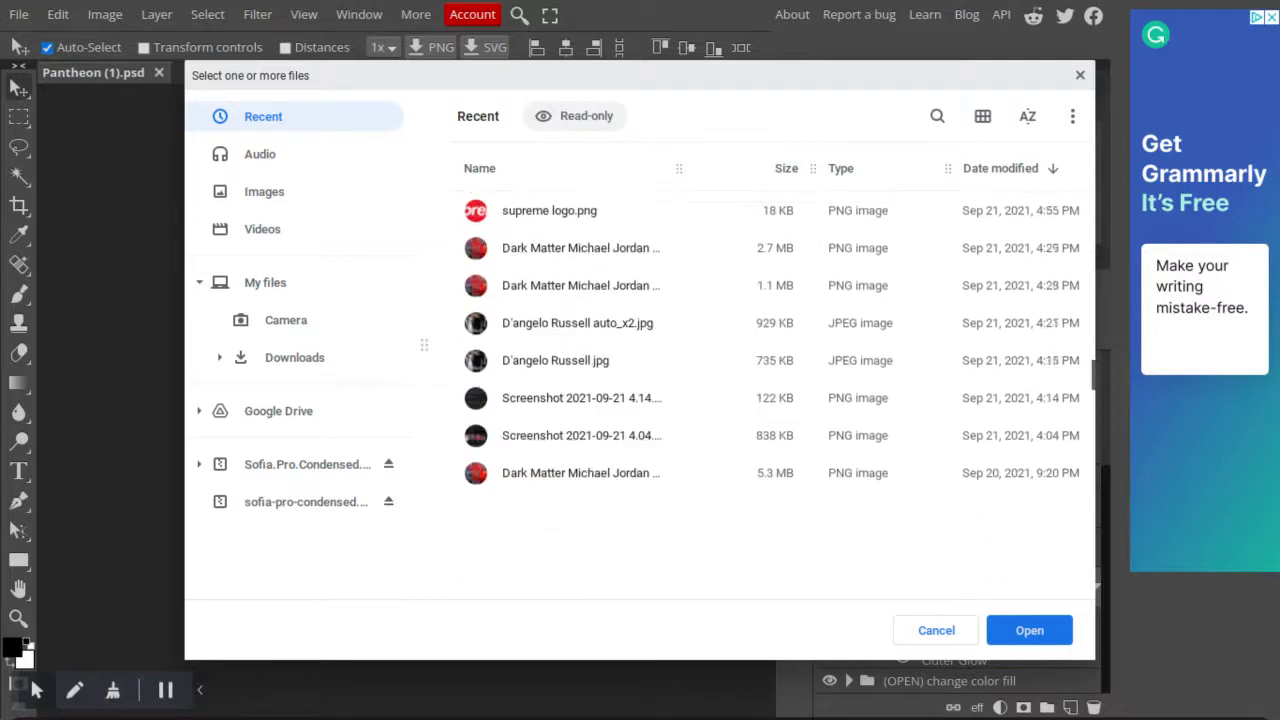
scroll(770, 400, "down", 5)
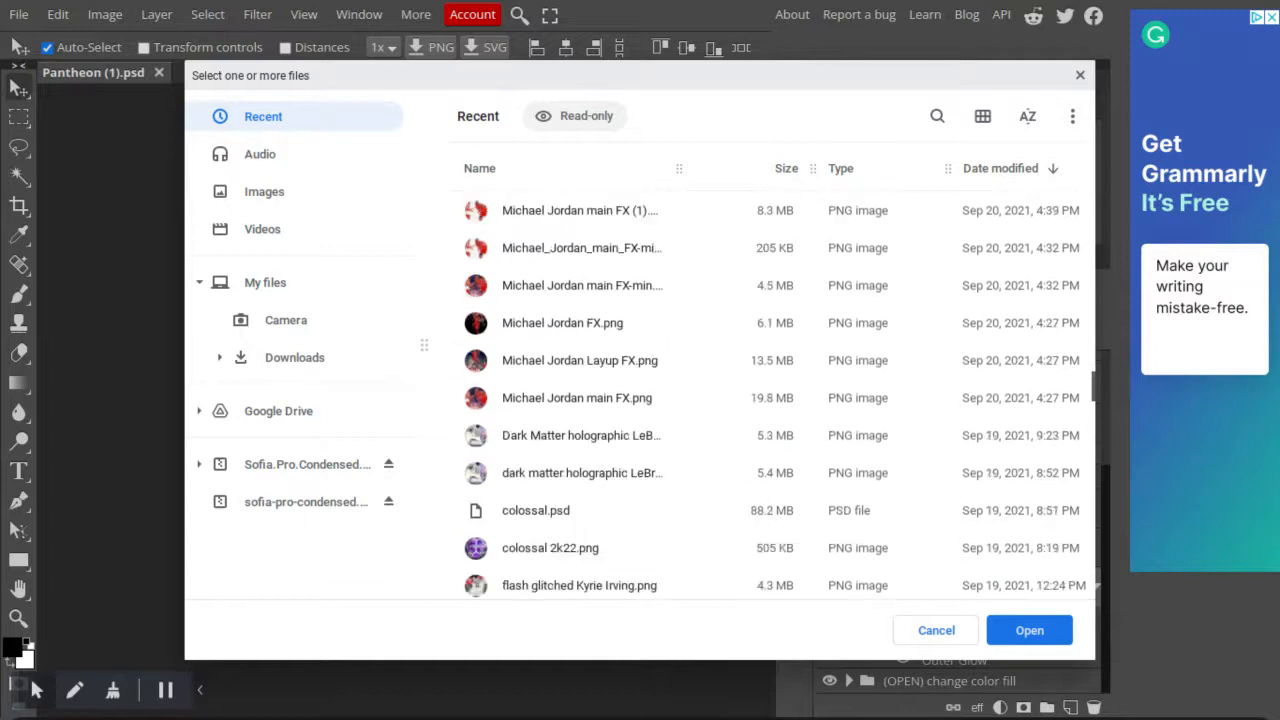
scroll(770, 400, "down", 3)
scroll(770, 400, "down", 10)
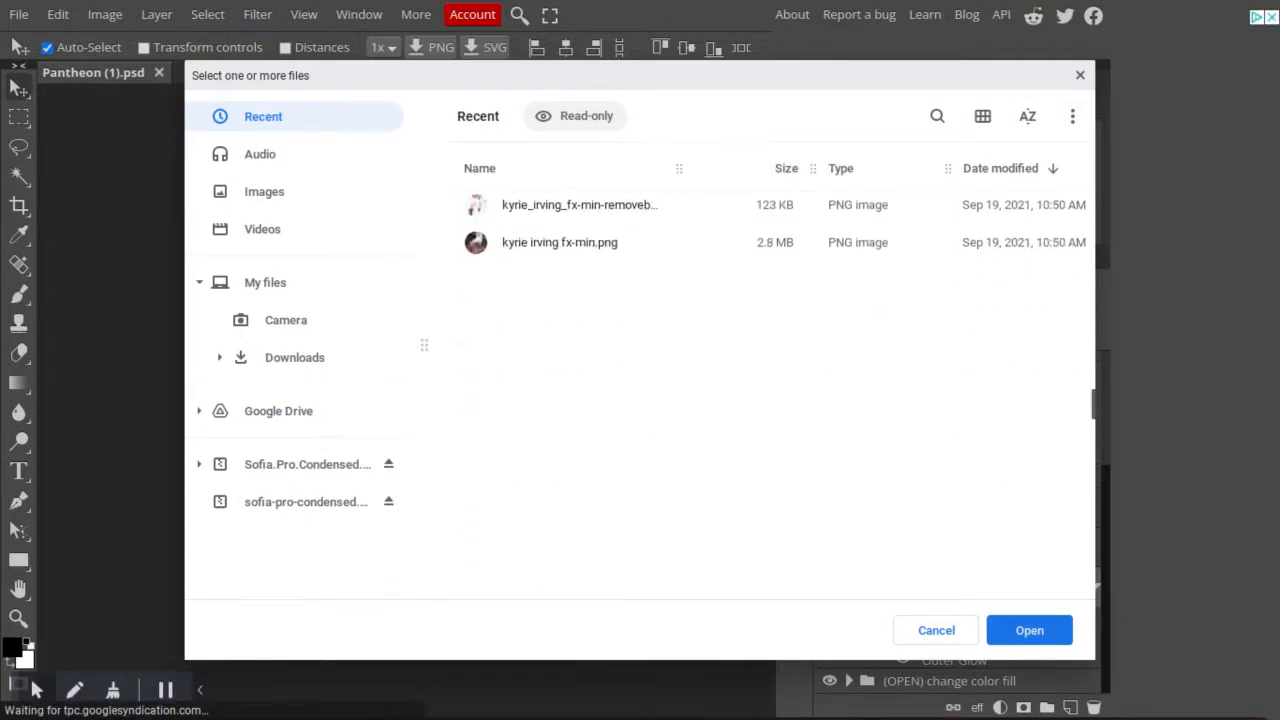
scroll(770, 400, "up", 3)
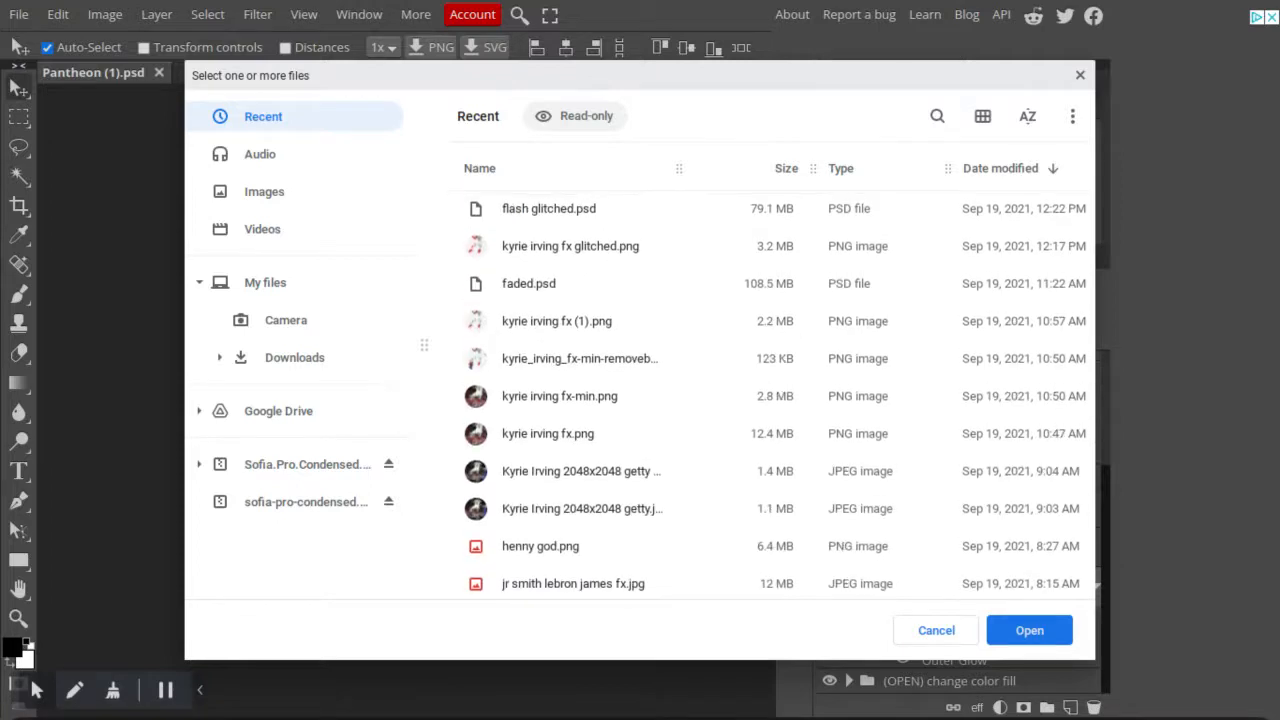
scroll(543, 407, "up", 3)
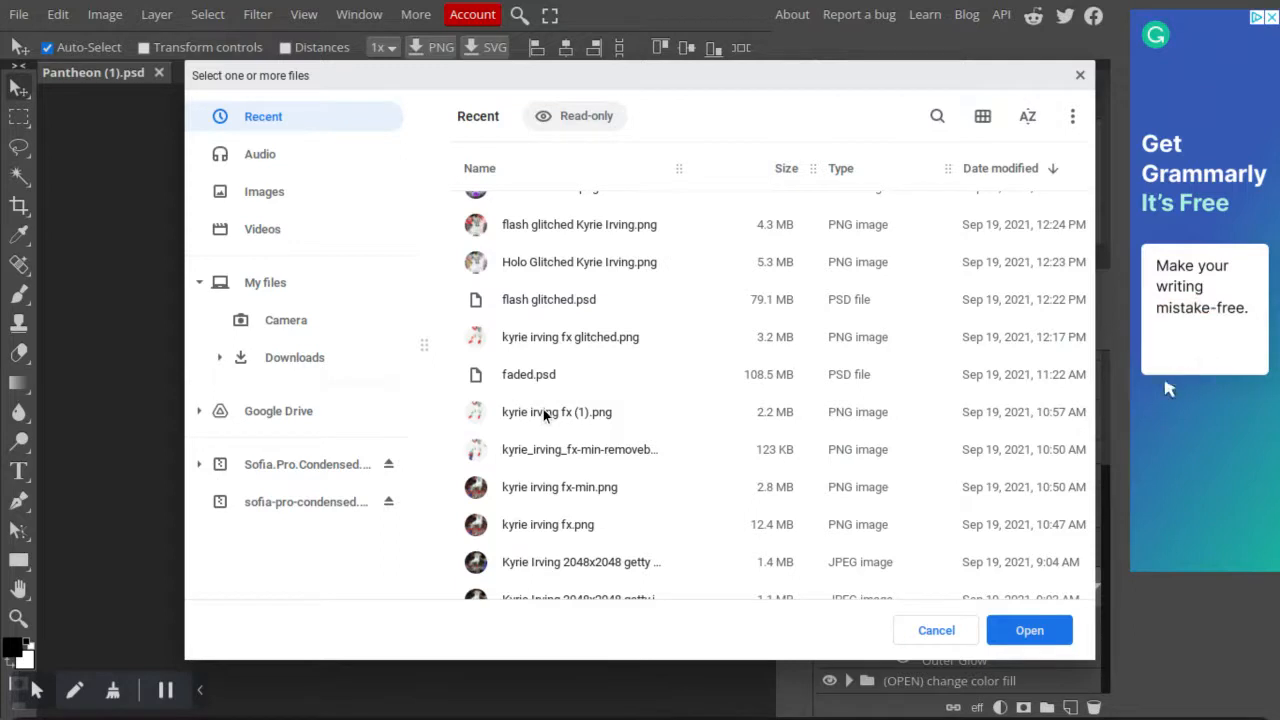
left_click(545, 411)
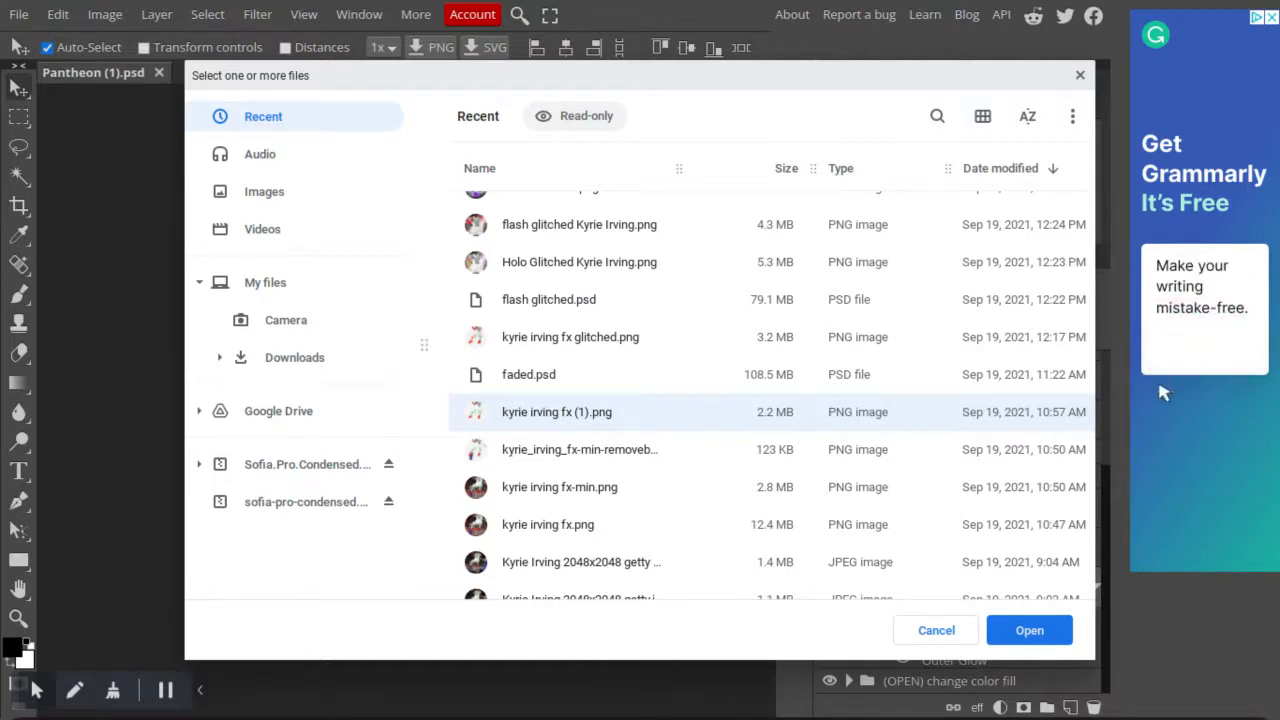
left_click(1027, 632)
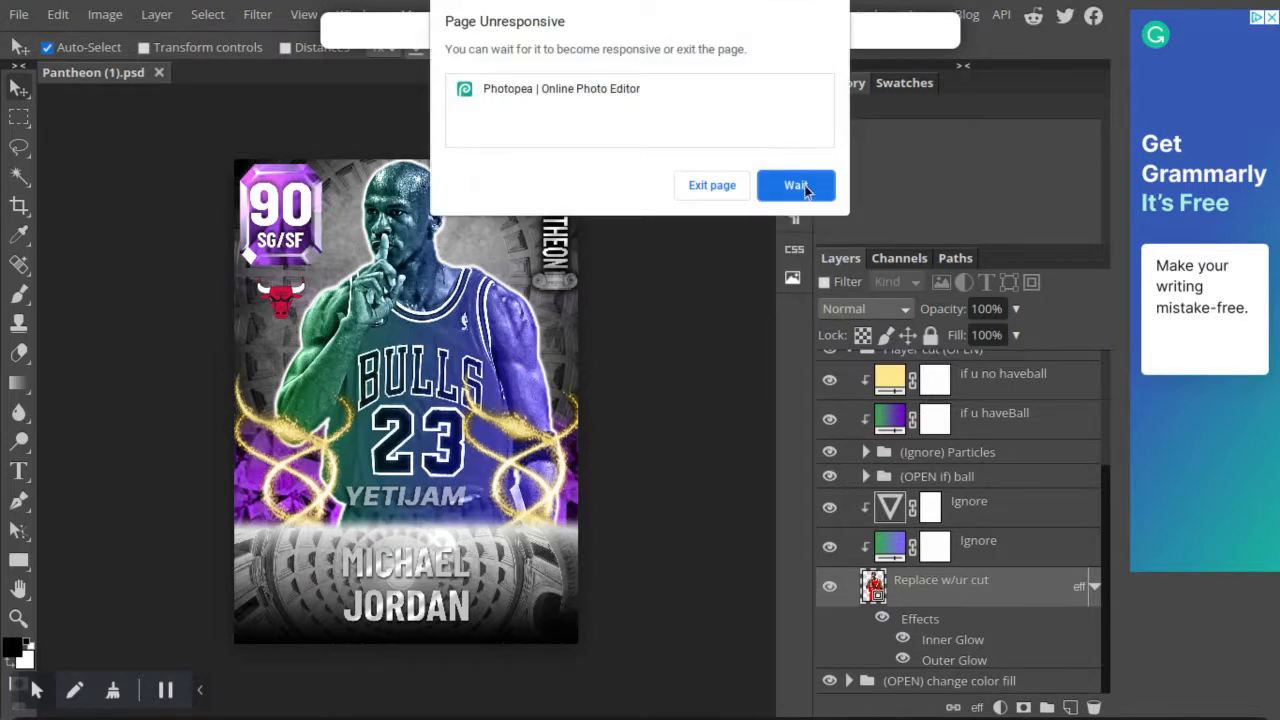
left_click(804, 185)
left_click(794, 185)
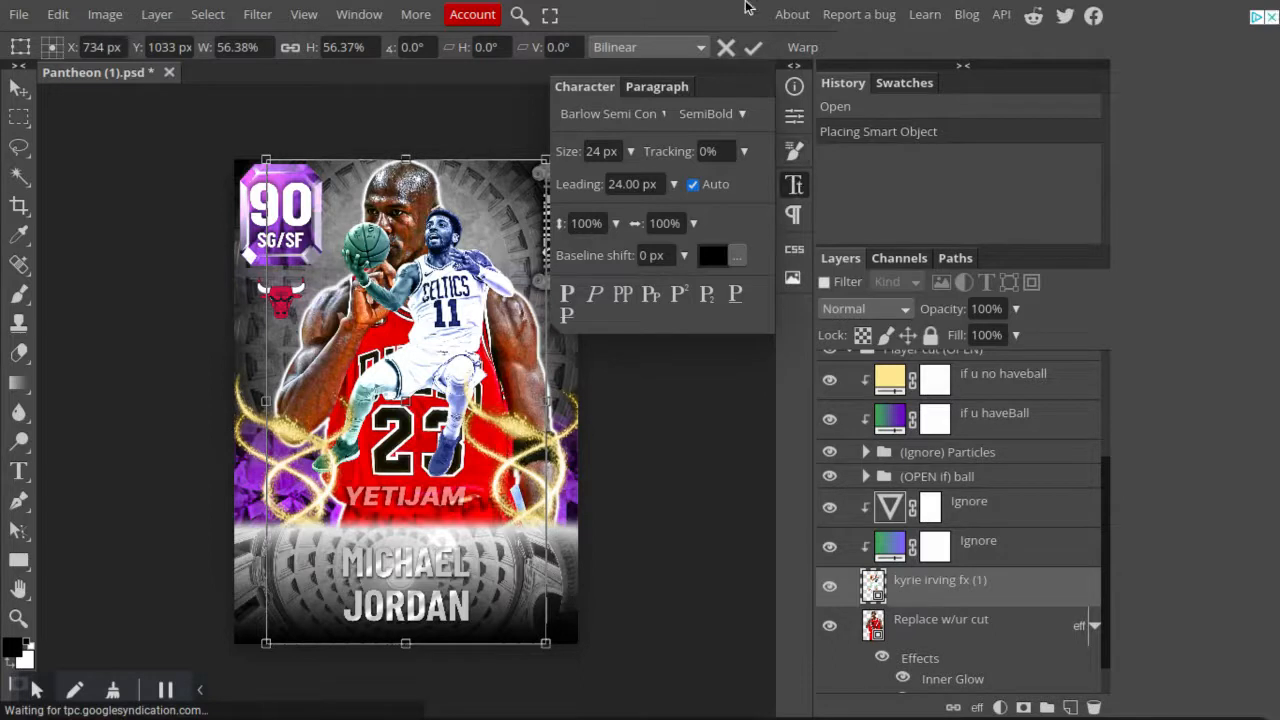
left_click(794, 185)
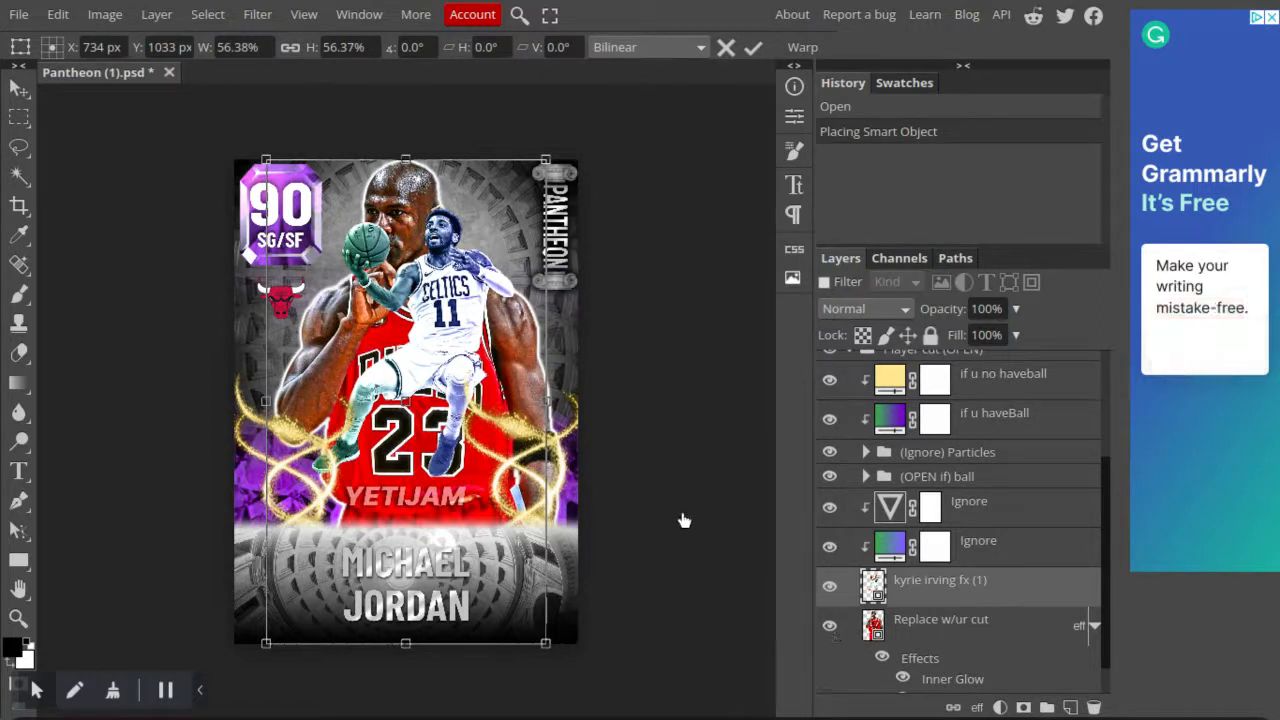
key("Return")
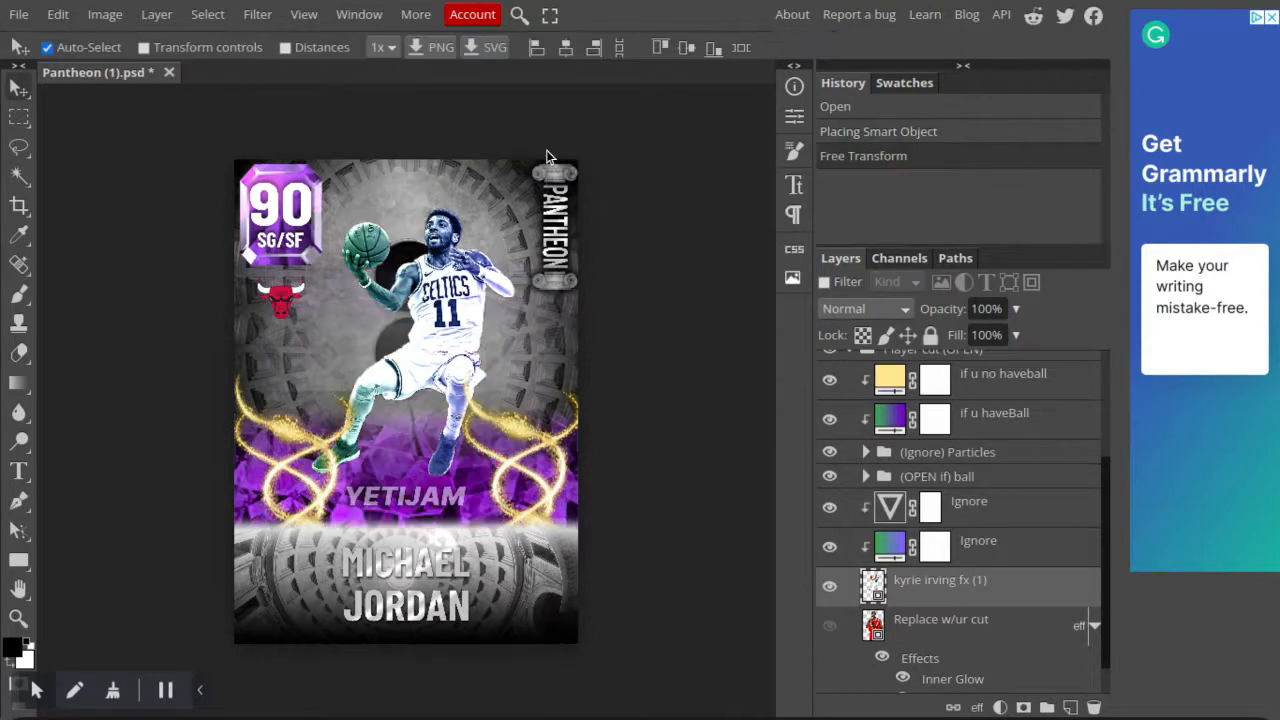
Turn on transform controls, scale the Kyrie Irving cutout to about 103%, and position the player on the card.
left_click(197, 46)
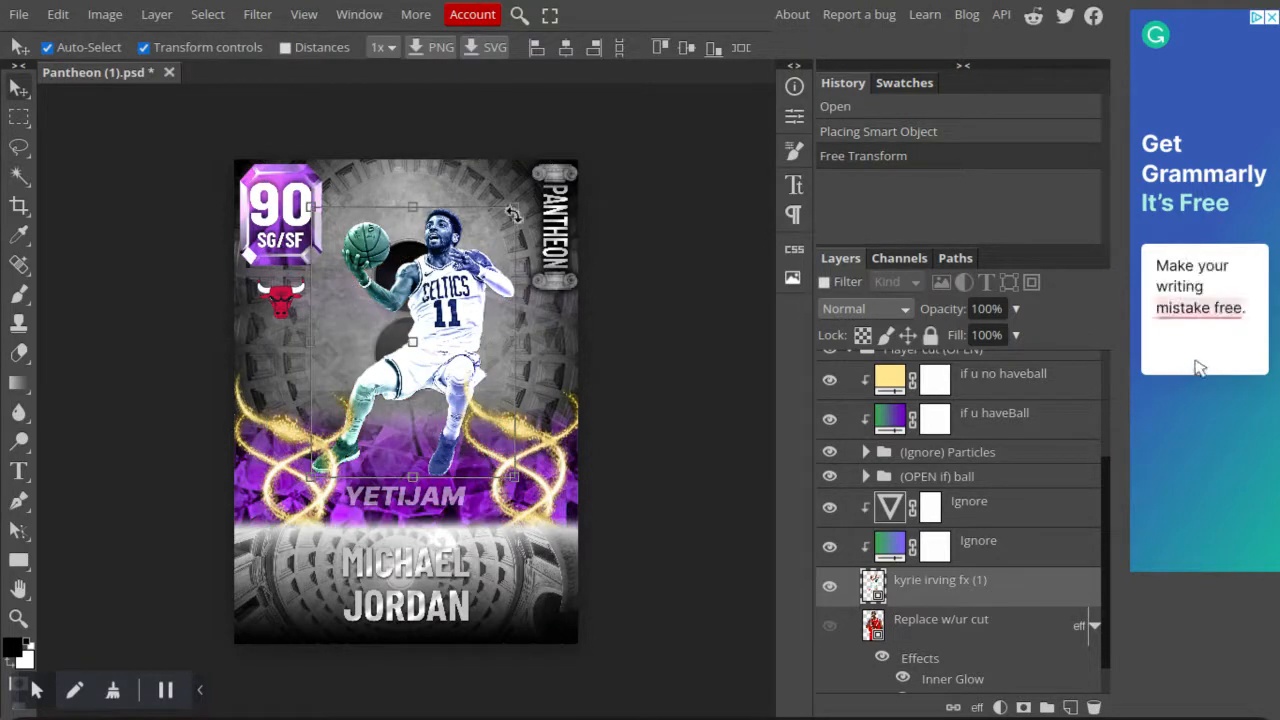
key("ctrl+t")
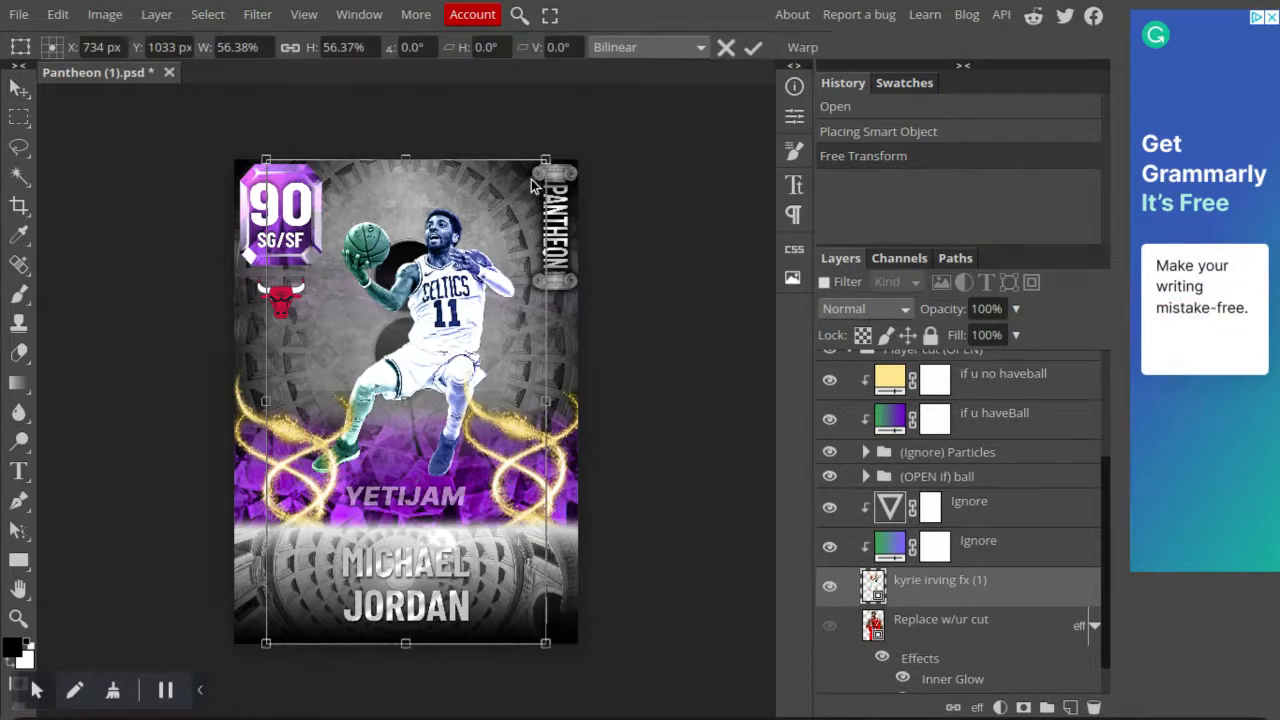
left_click_drag(548, 158, 780, 105)
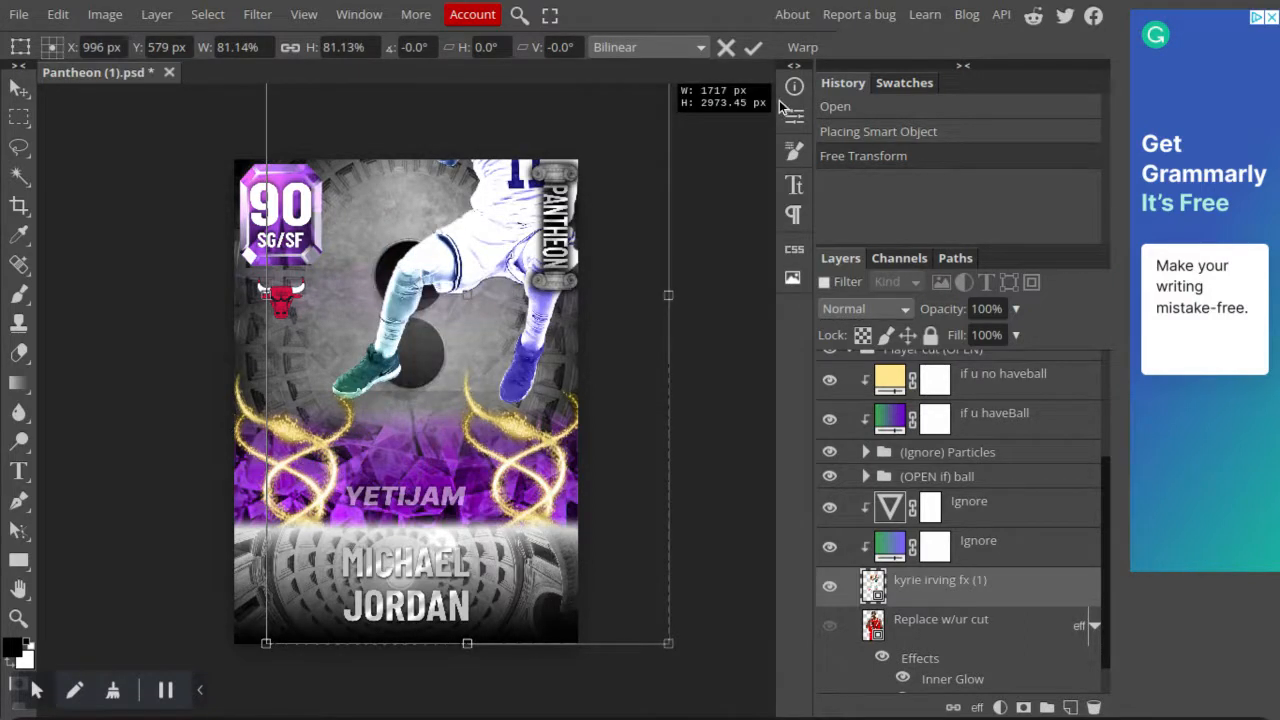
left_click_drag(780, 105, 790, 80)
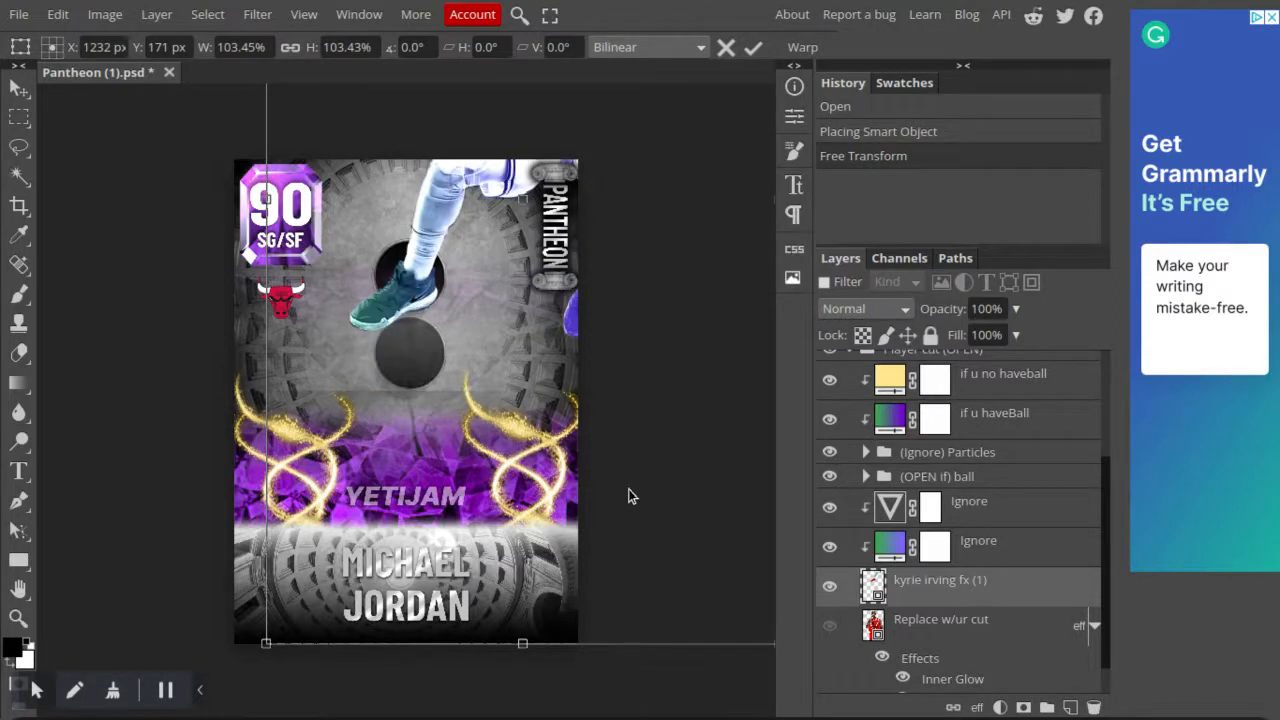
left_click_drag(629, 494, 614, 509)
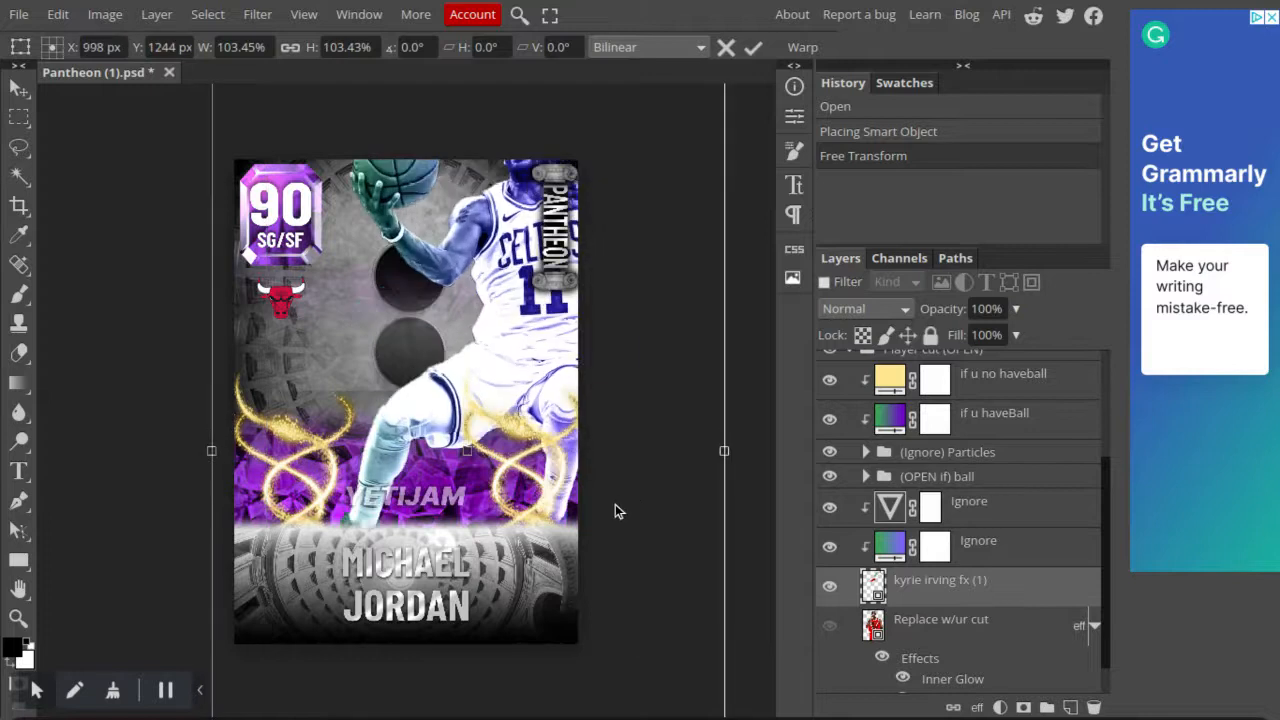
left_click_drag(577, 563, 529, 596)
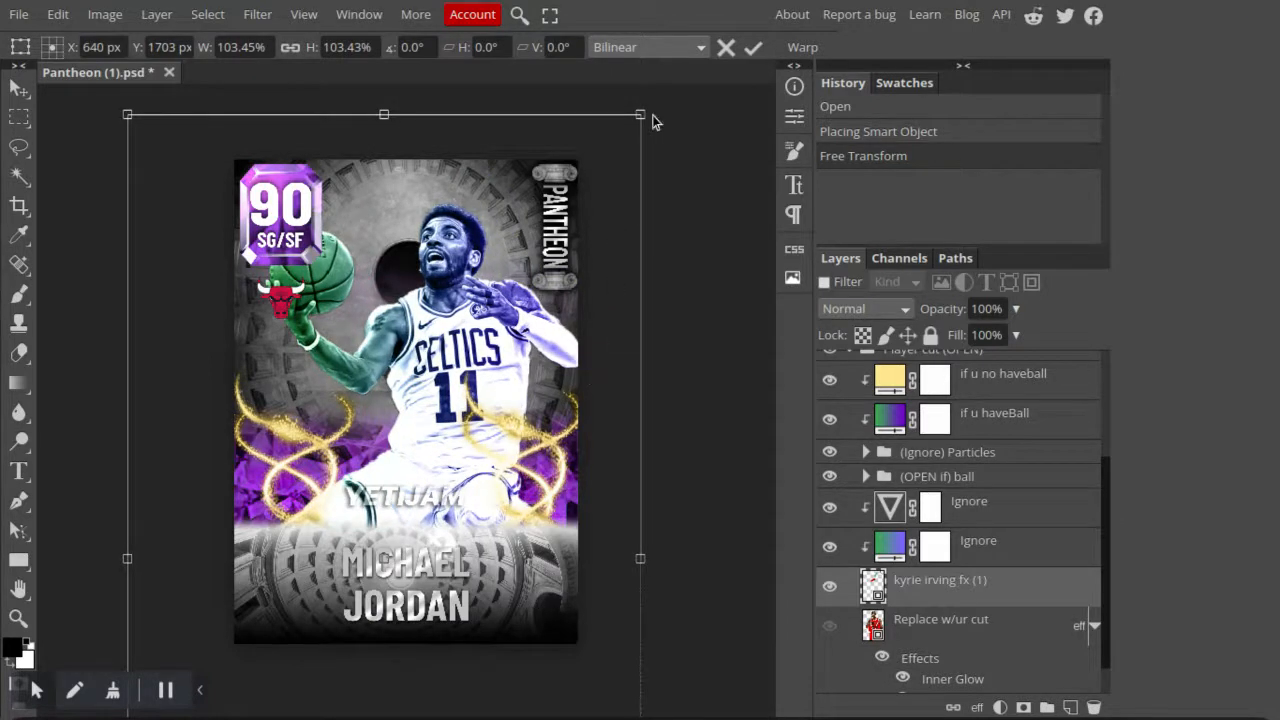
left_click_drag(652, 114, 640, 113)
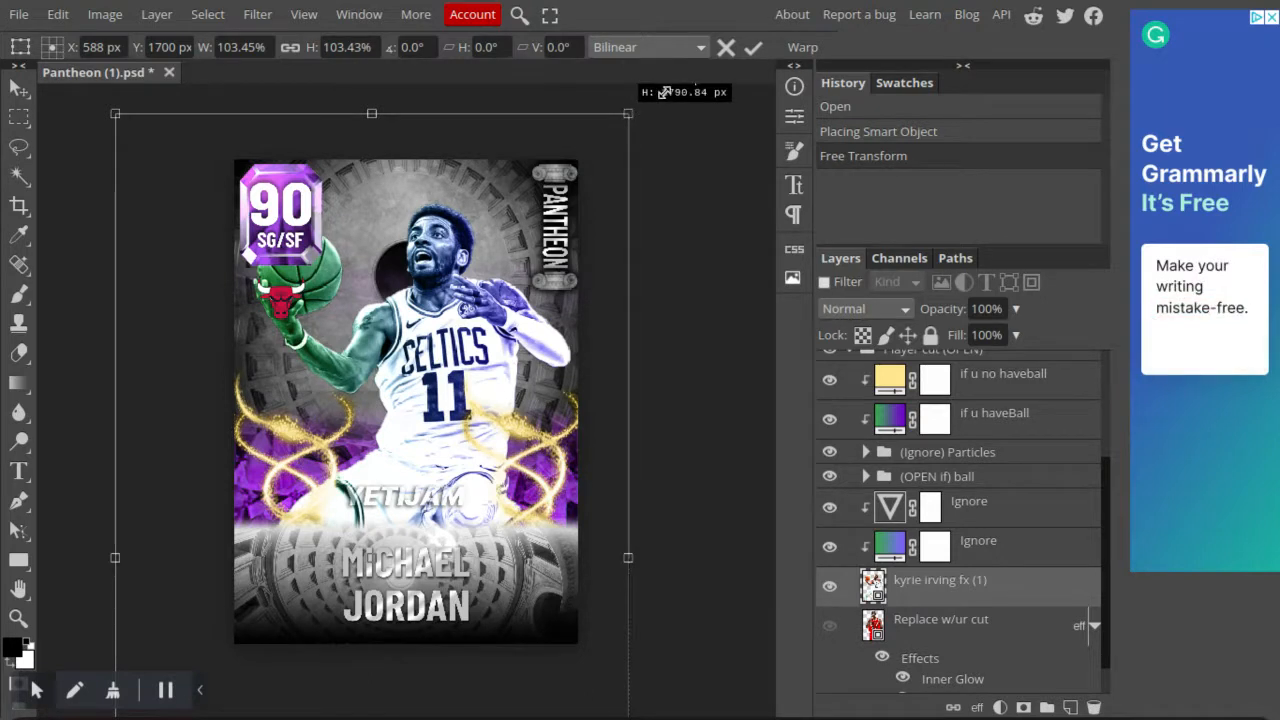
Enlarge the Kyrie Irving cutout proportionally to about 114%, keeping the player's head inside the card.
left_click_drag(666, 91, 708, 17)
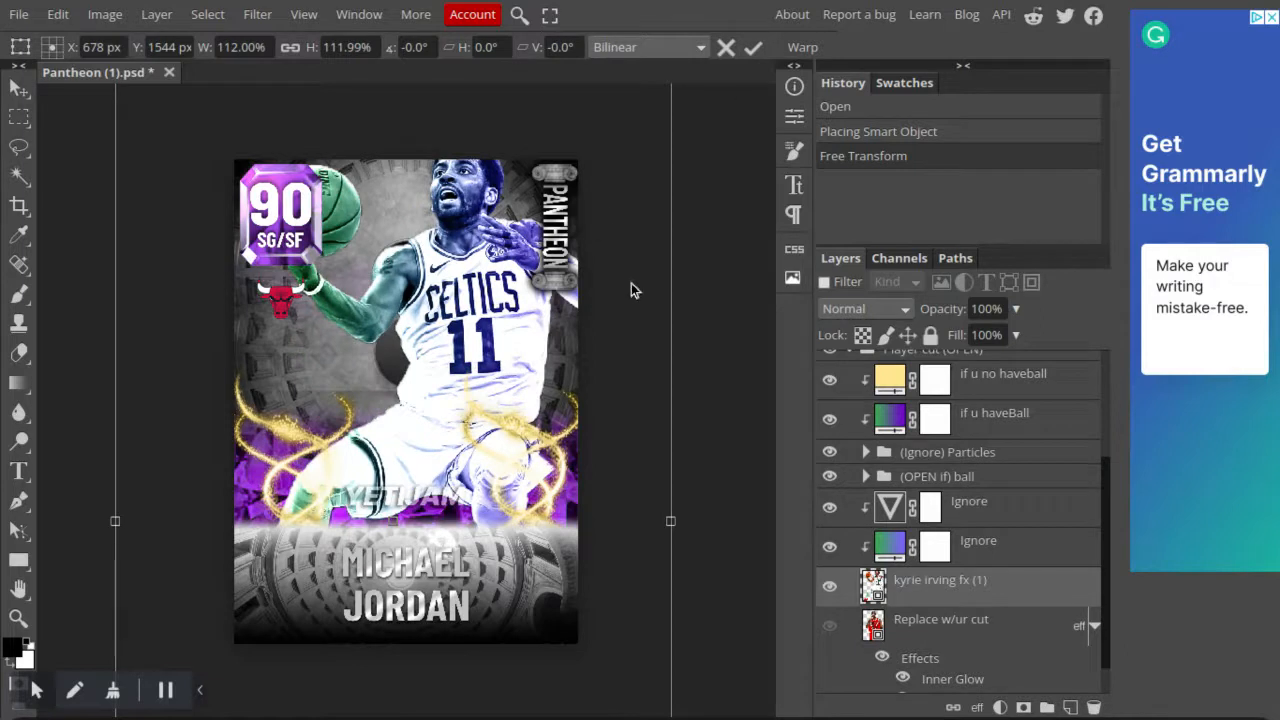
left_click_drag(607, 323, 587, 317)
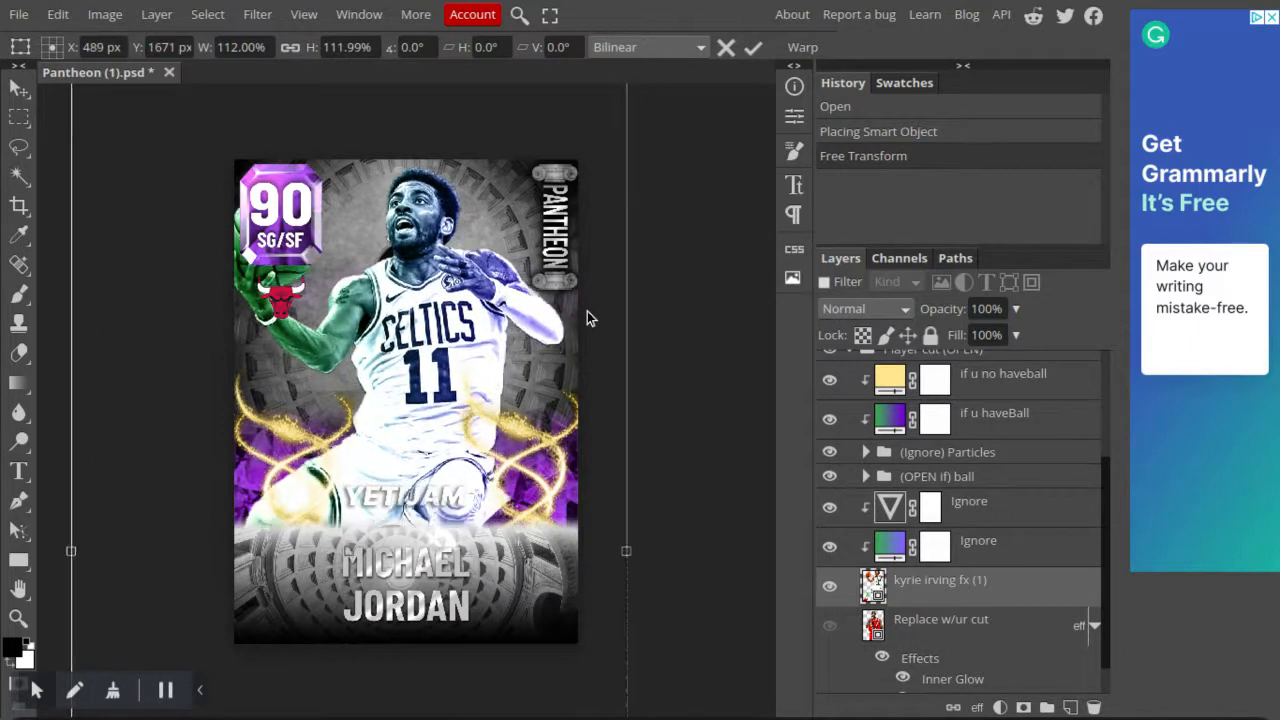
key("ctrl+minus")
key("ctrl+minus")
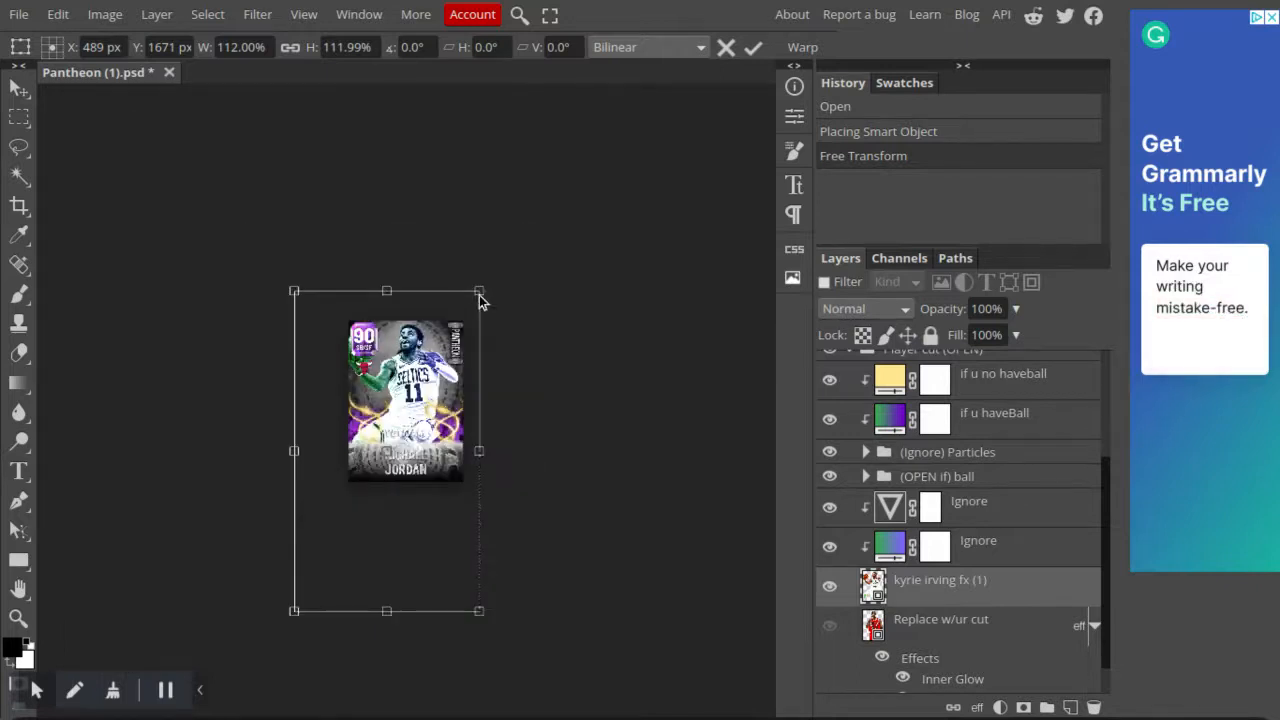
left_click_drag(481, 290, 481, 290)
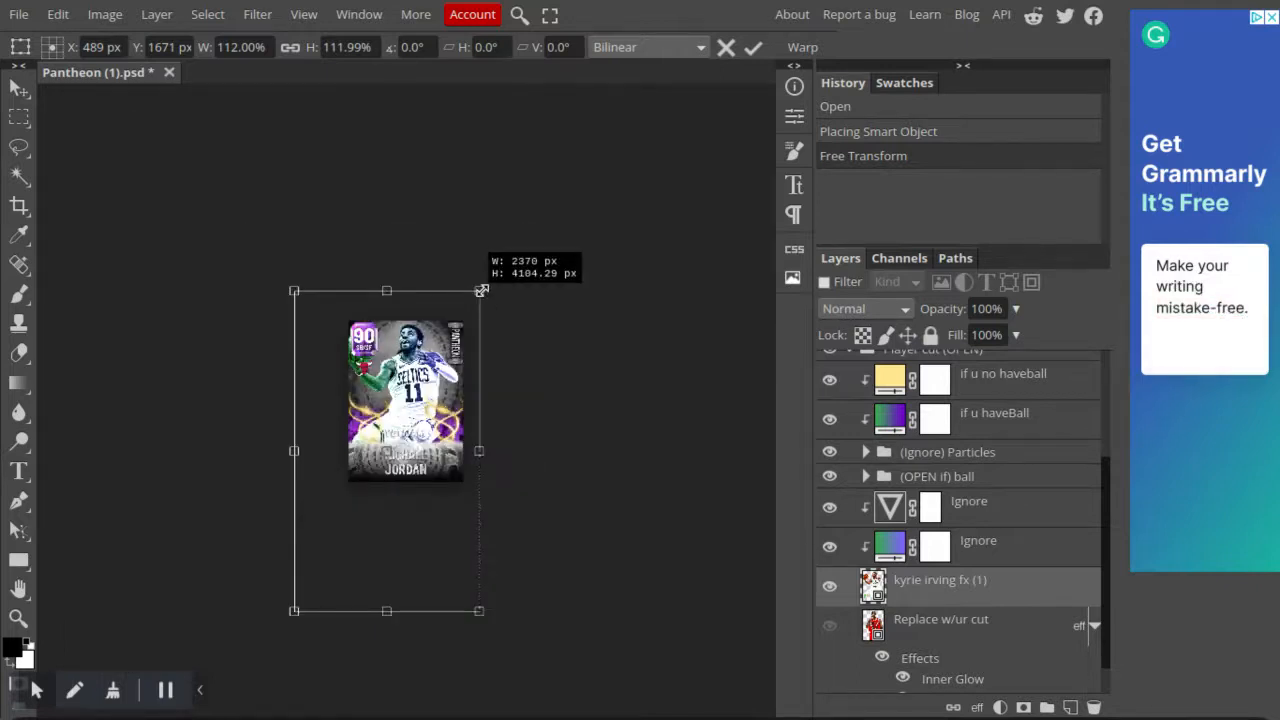
left_click_drag(481, 290, 484, 284)
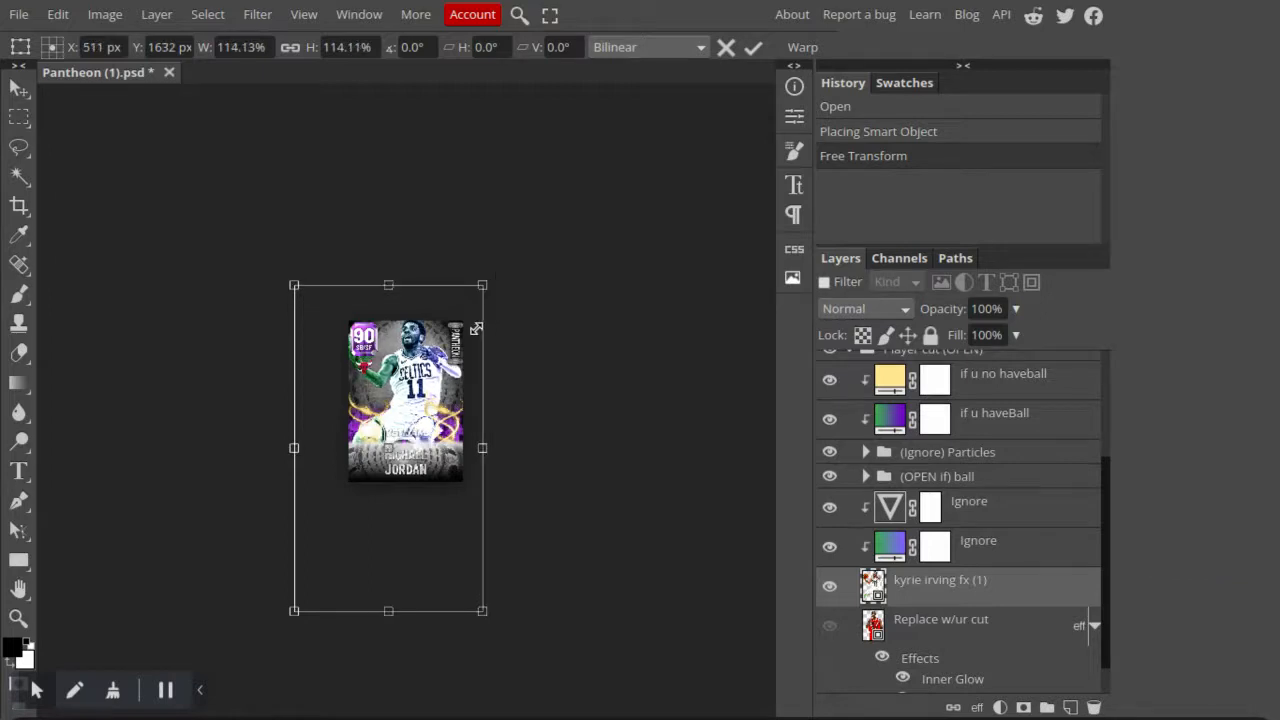
Reposition the enlarged cutout to about X 475 px, Y 1691 px and apply the transform.
scroll(470, 345, "up", 3)
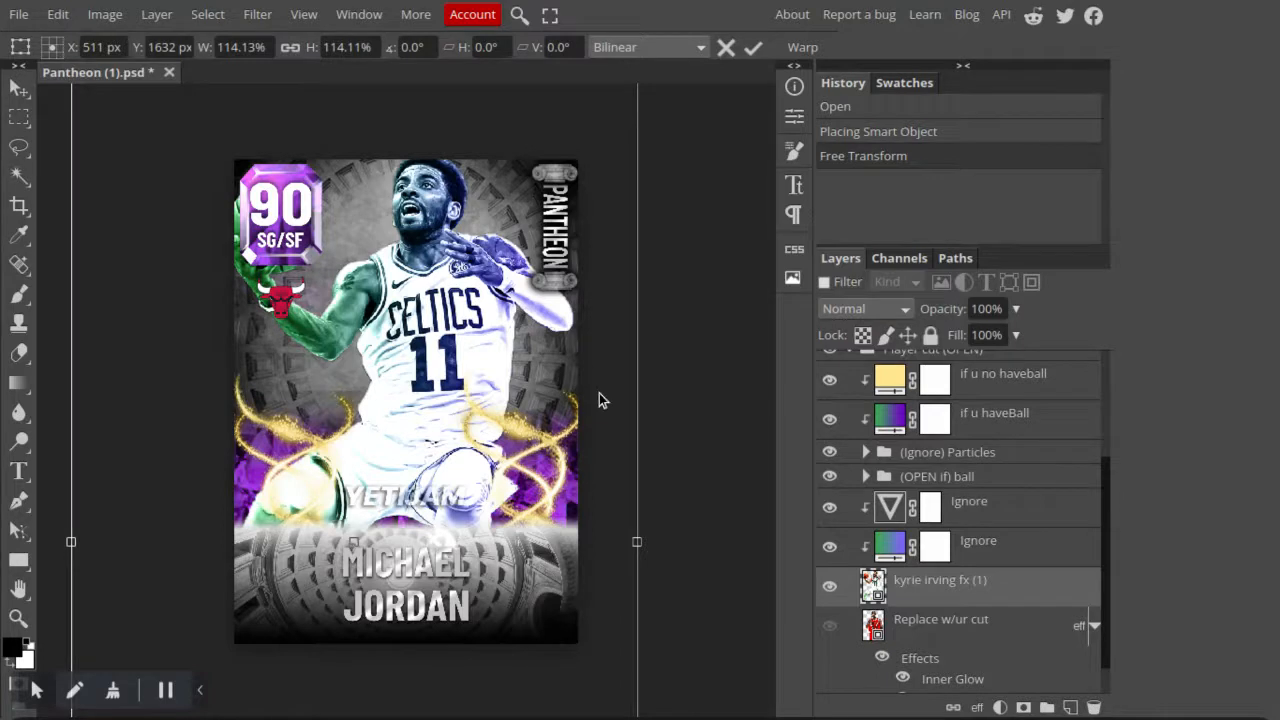
key("shift+Down")
key("shift+Down")
key("shift+Down")
key("shift+Down")
key("Down")
key("Down")
key("shift+Down")
key("shift+Down")
key("shift+Down")
key("shift+Down")
key("shift+Down")
key("shift+Down")
key("shift+Down")
key("shift+Down")
key("shift+Down")
key("shift+Down")
key("shift+Down")
key("Down")
key("Down")
key("Down")
key("Down")
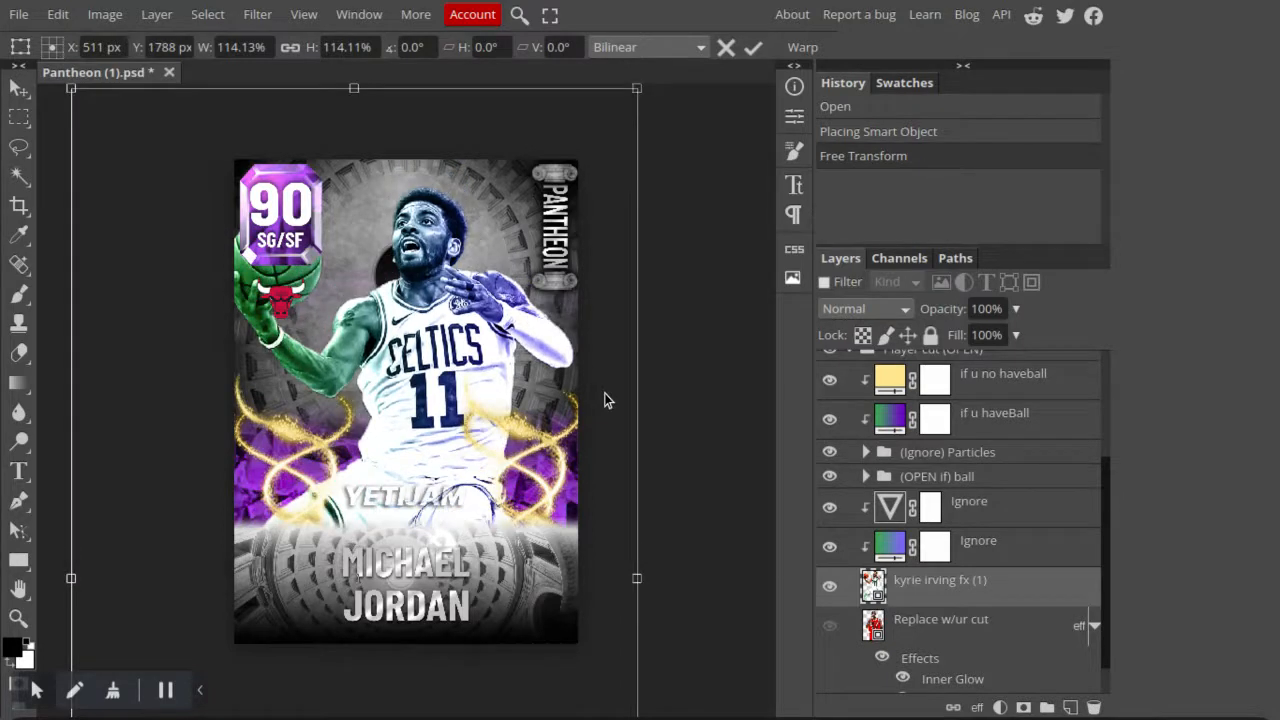
key("Right")
key("Right")
key("Right")
key("Right")
key("Right")
key("Right")
left_click_drag(605, 393, 611, 374)
key("shift+Up")
key("shift+Up")
key("shift+Up")
key("Up")
key("Up")
key("Up")
key("Up")
key("Up")
key("Right")
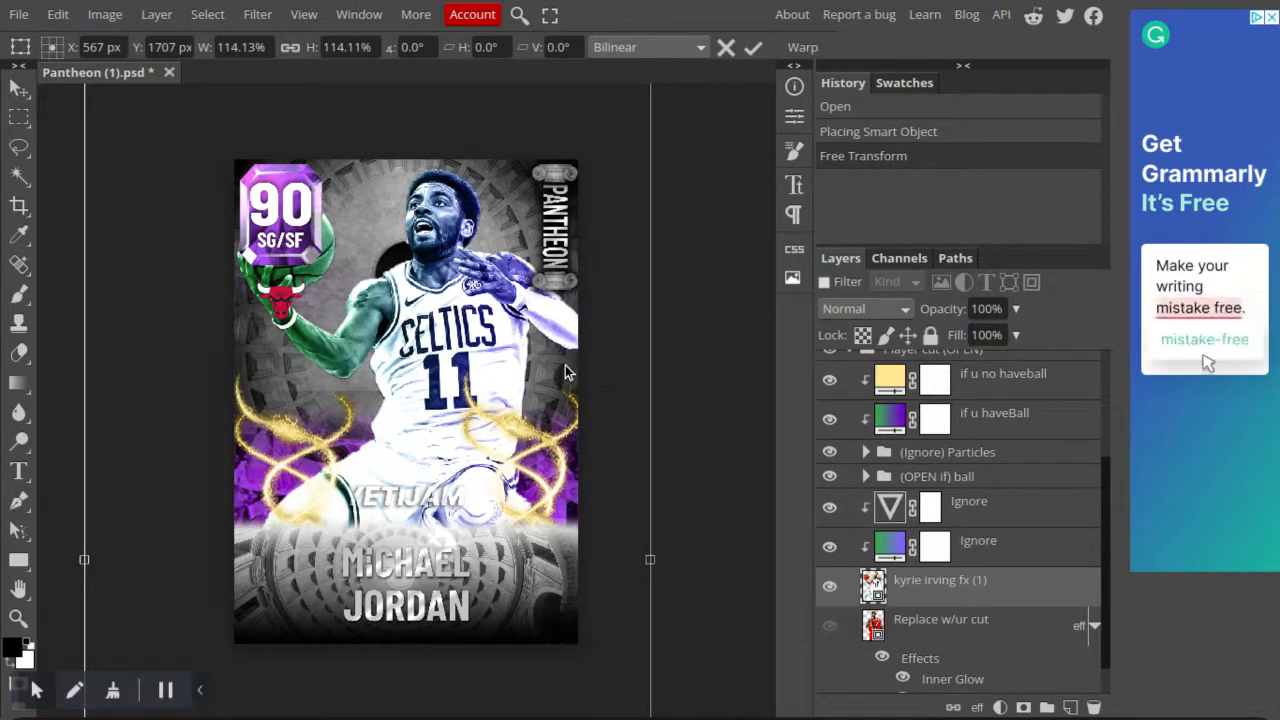
left_click_drag(616, 376, 581, 372)
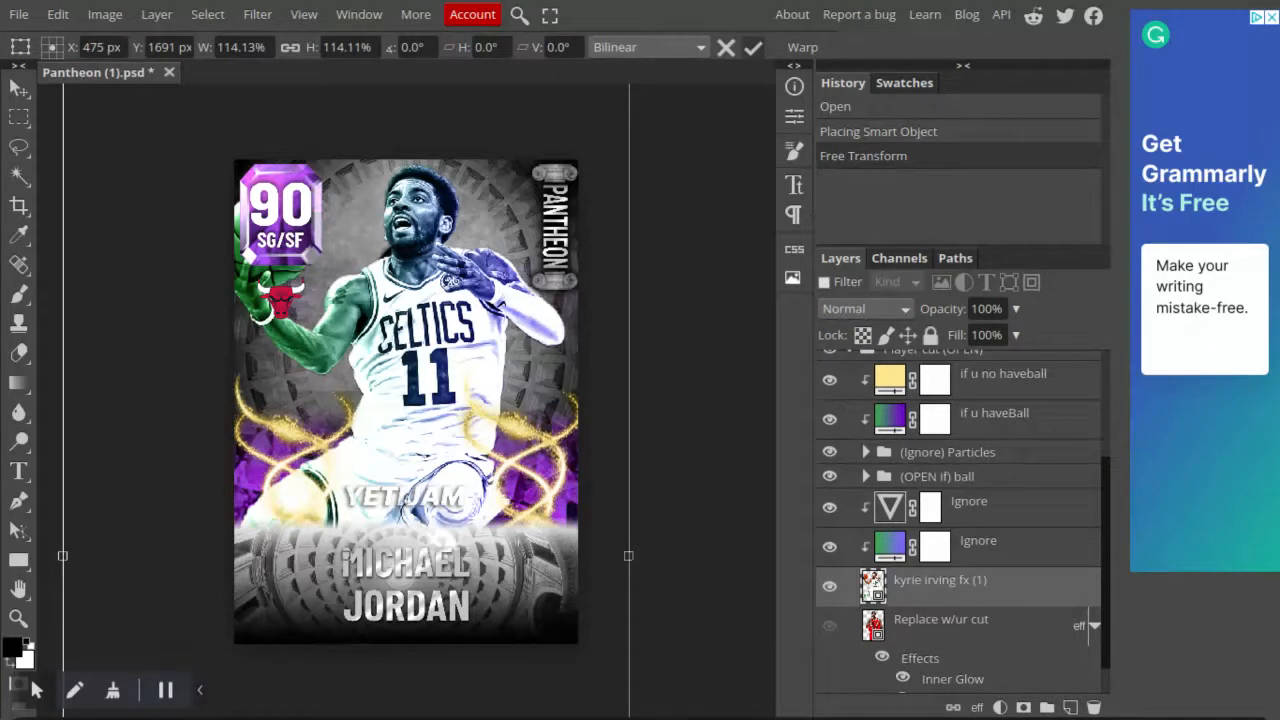
key("Return")
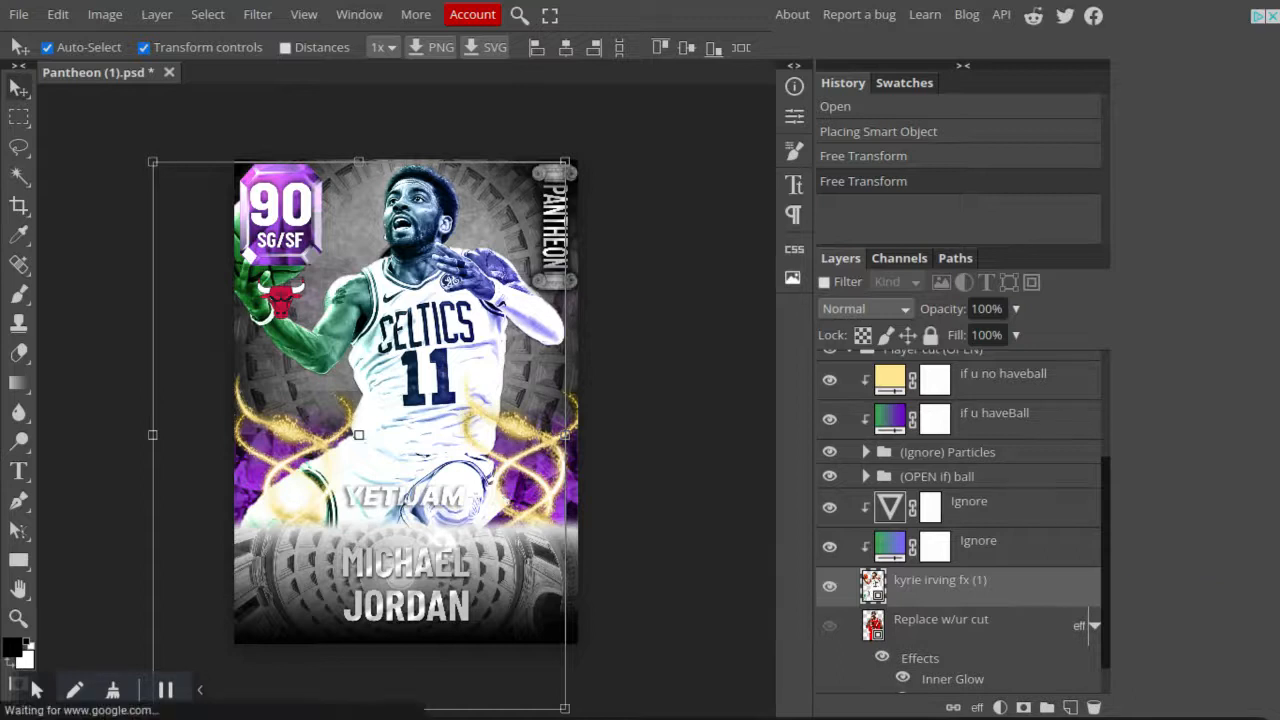
Move the Inner Glow and Outer Glow effects from the "Replace w/ur cut" layer to "kyrie irving fx (1)".
scroll(964, 521, "down", 1)
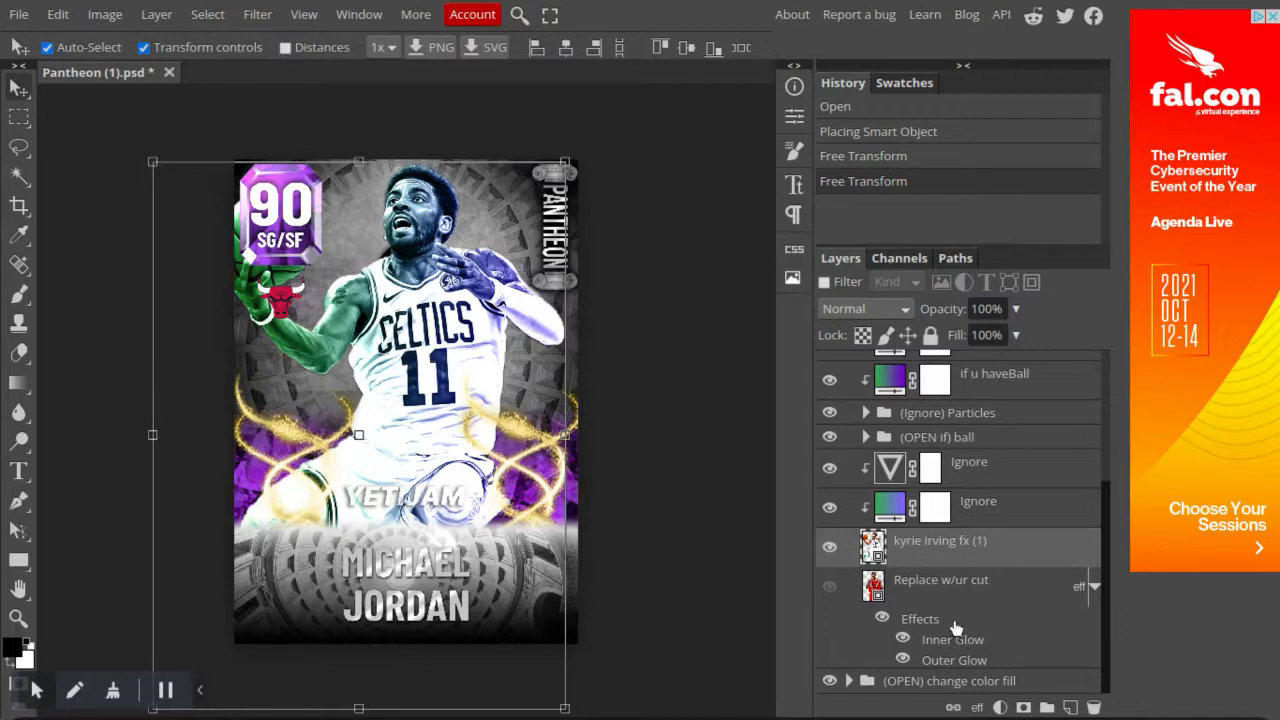
left_click_drag(955, 627, 970, 550)
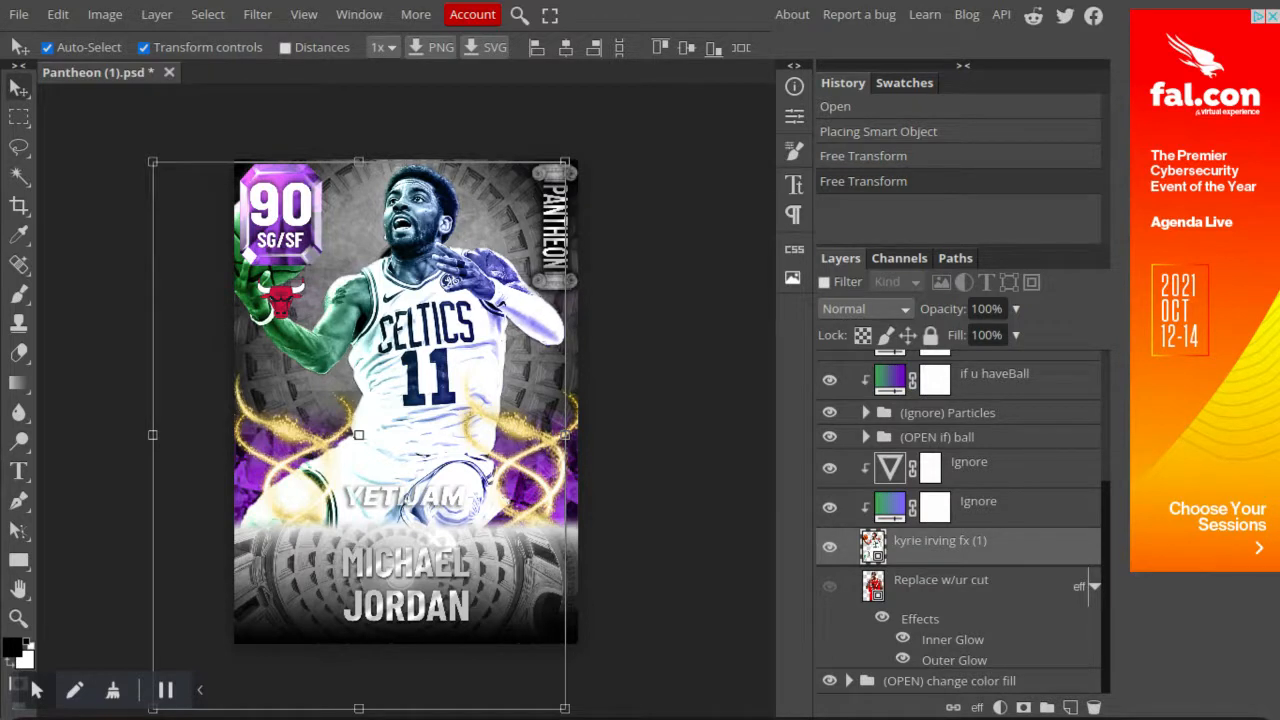
left_click_drag(1079, 587, 1070, 547)
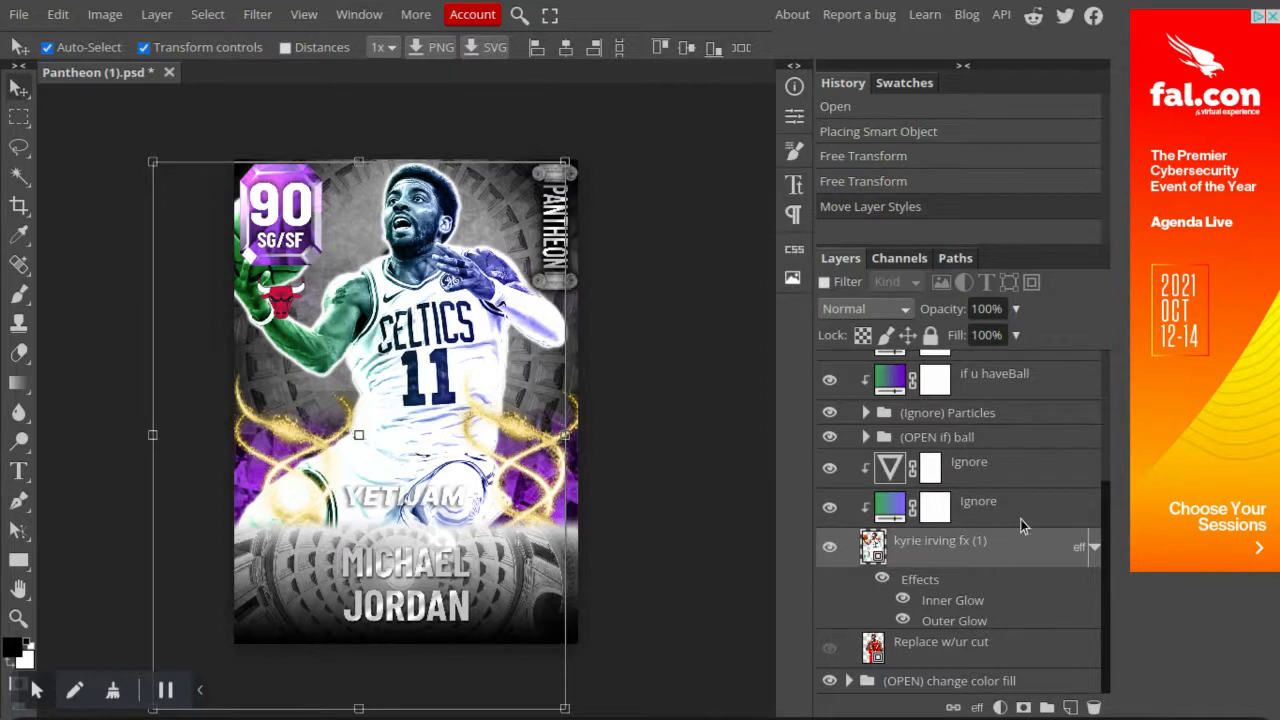
In the "OVR GEMS (OPEN)" group, show the "DIAMOND - DARKMATTER" gem and hide "EMERALD - AMY".
scroll(1021, 522, "up", 3)
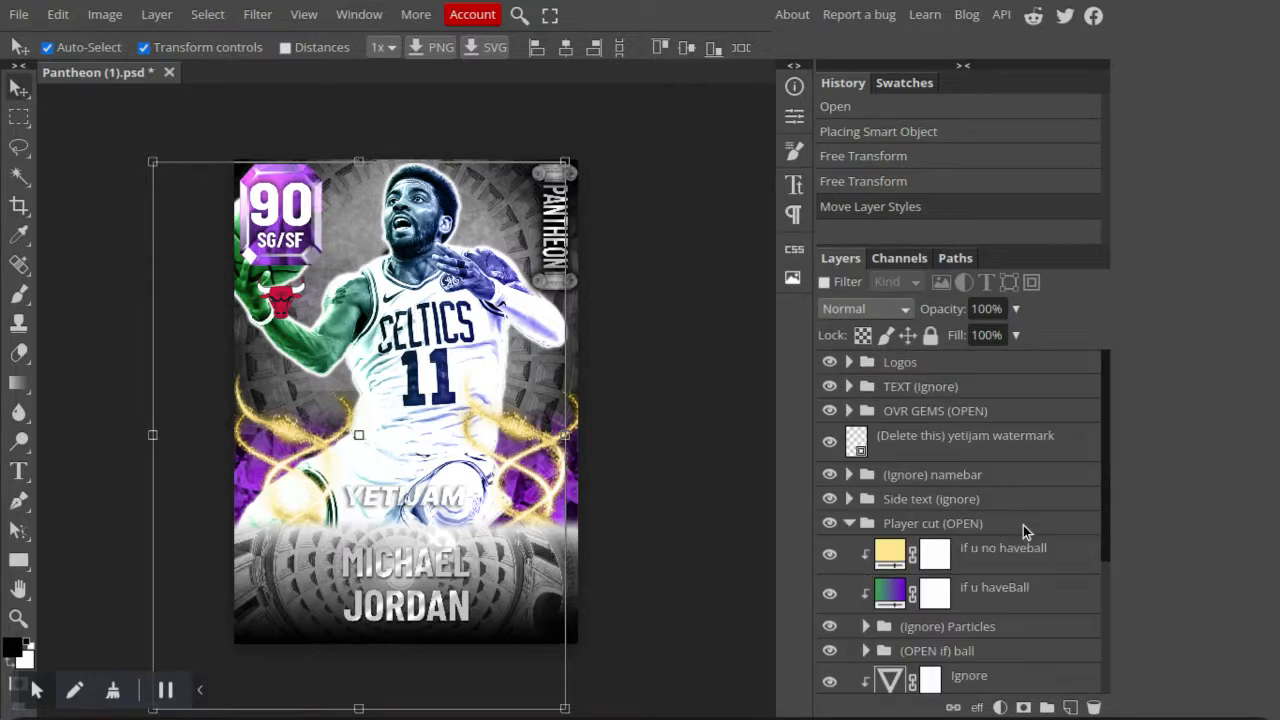
left_click(848, 411)
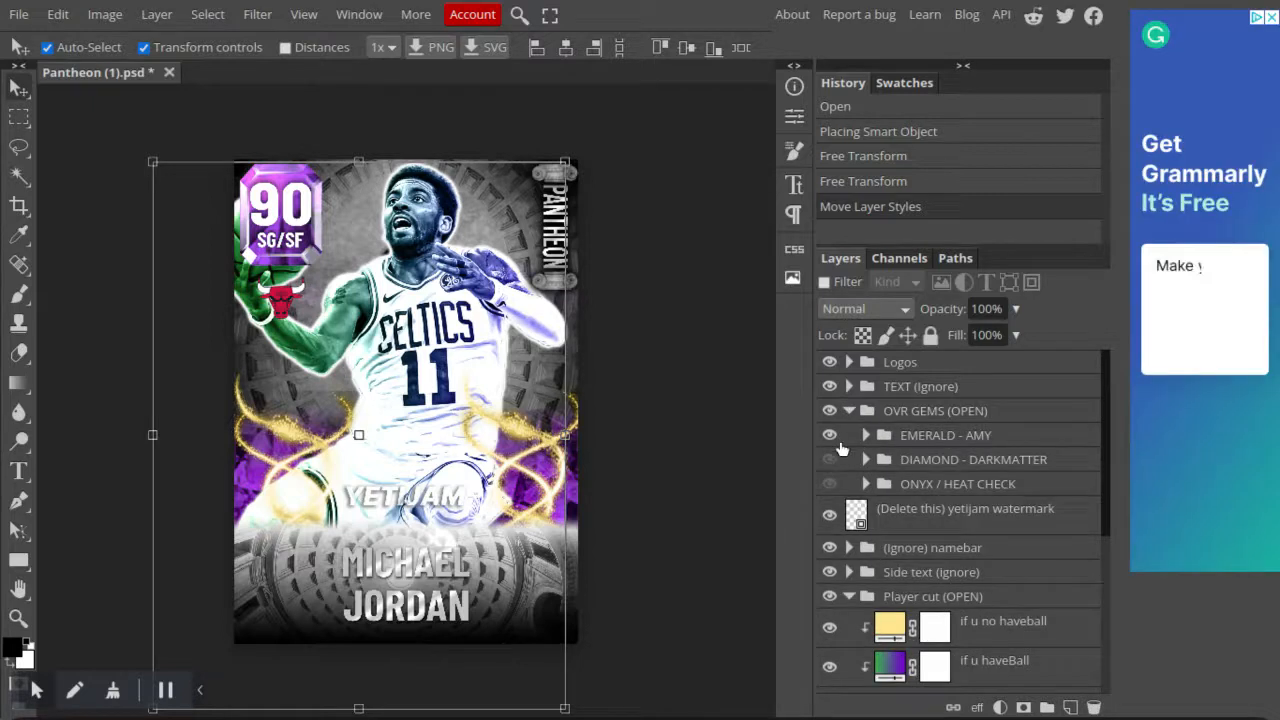
left_click(830, 459)
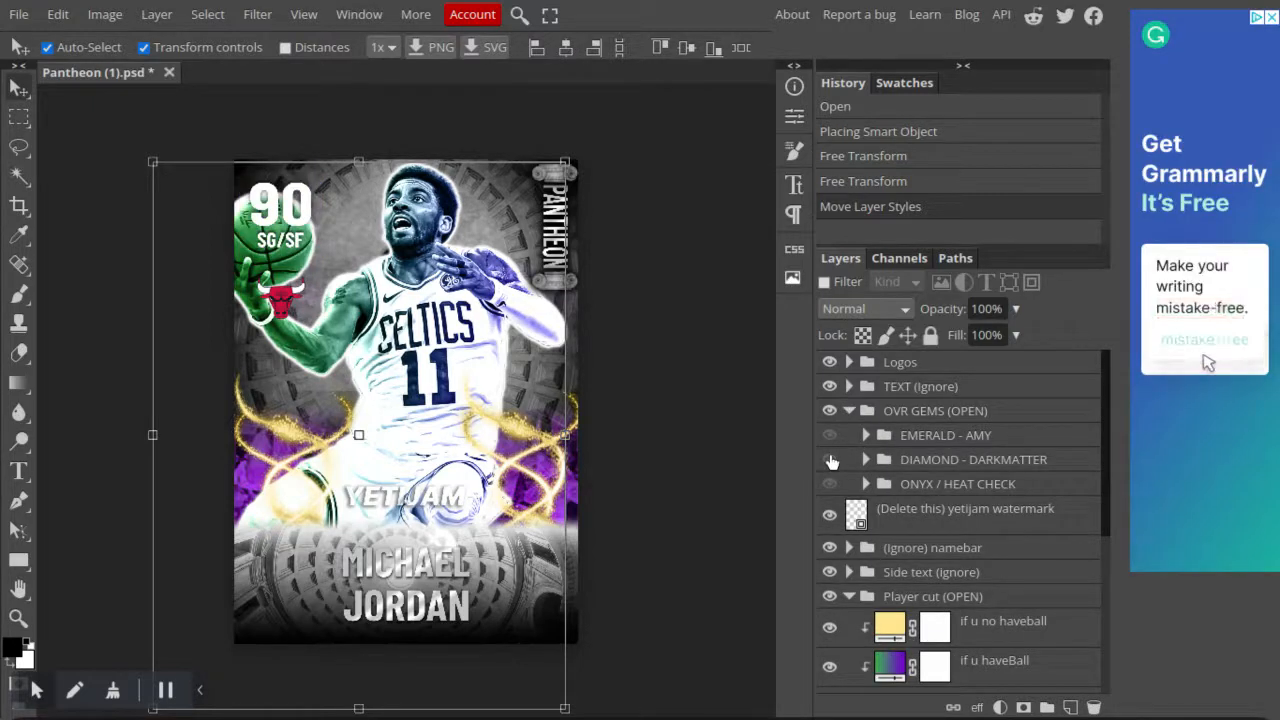
left_click(830, 435)
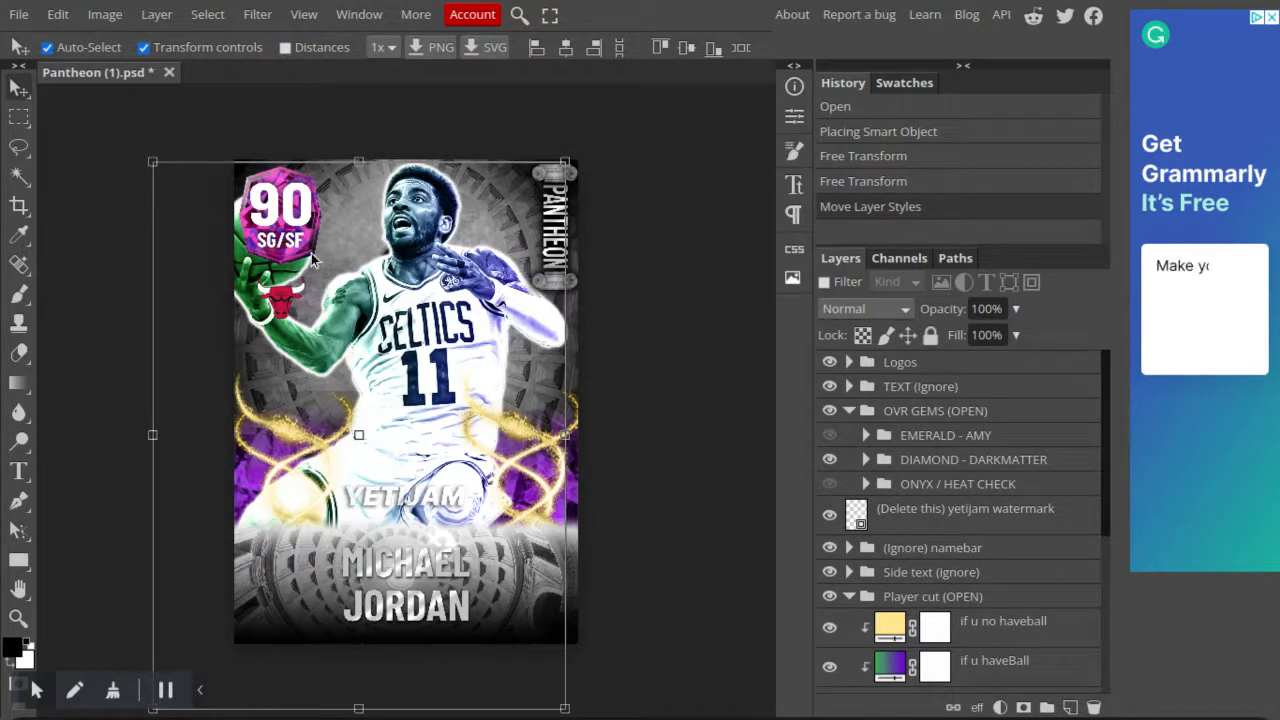
Try to replace the last name text "JORDAN" on the card with "irving".
left_click(413, 607)
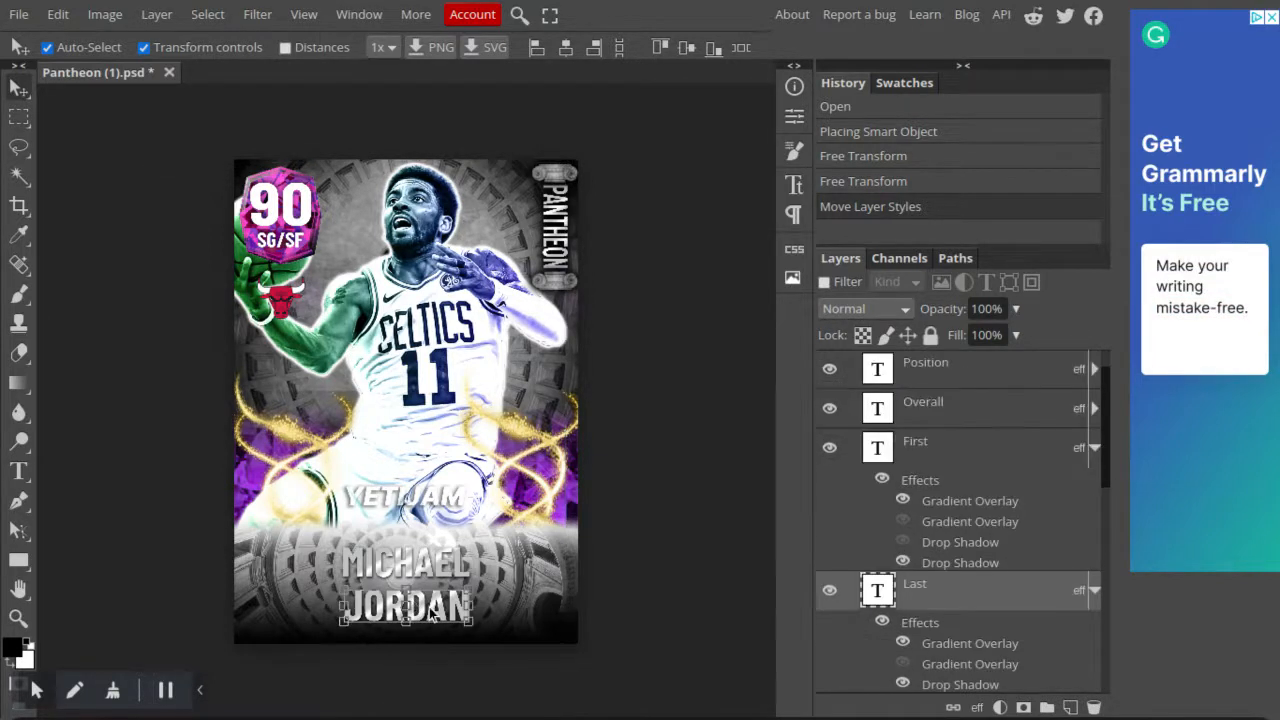
double_click(421, 610)
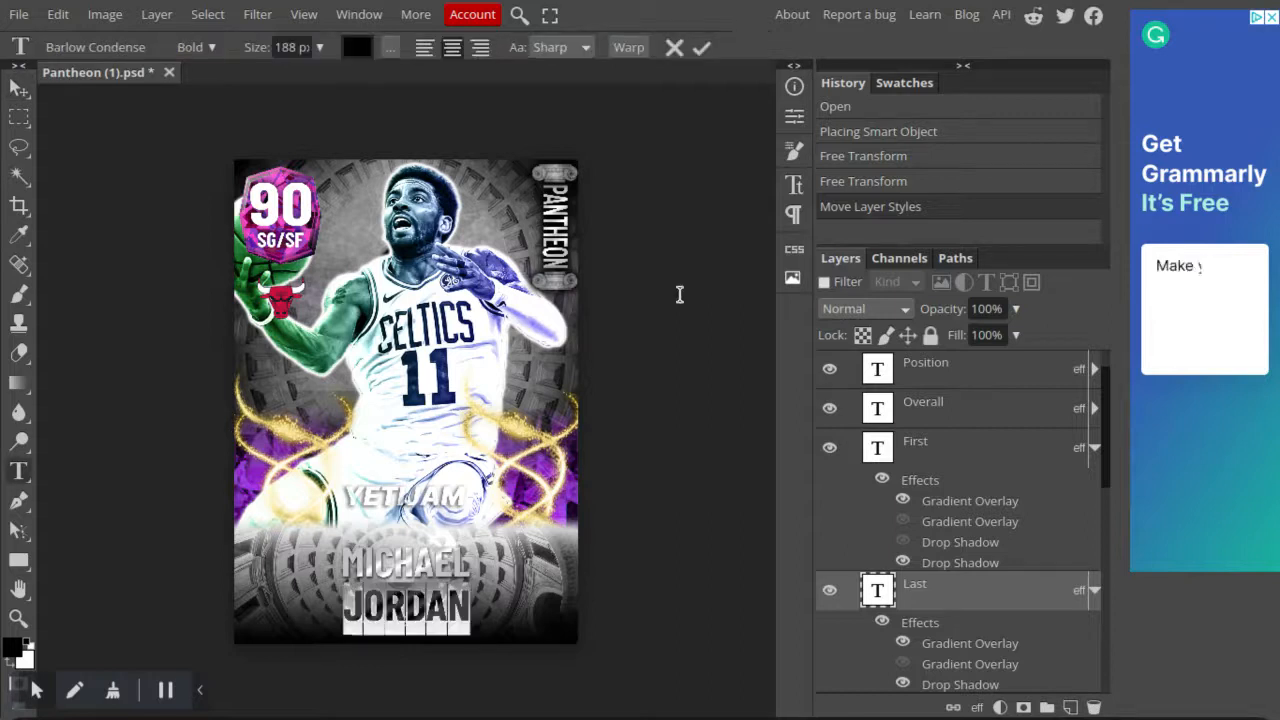
type("irving")
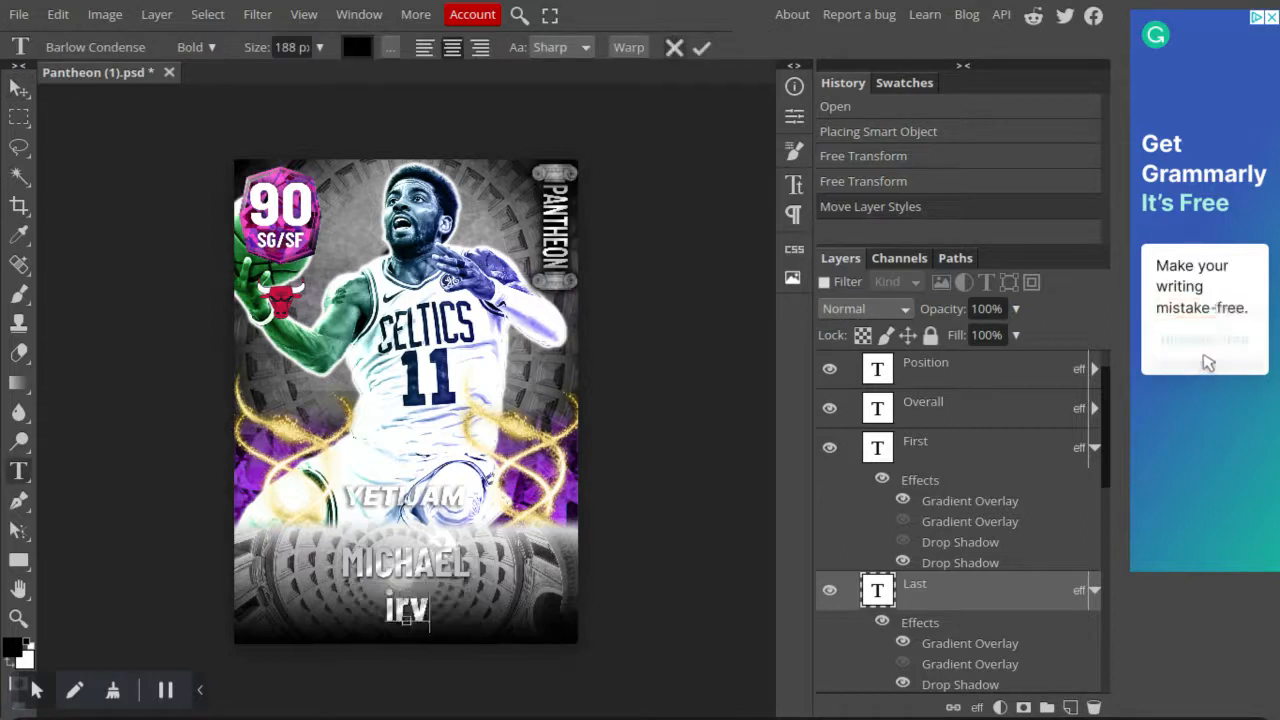
mouse_move(648, 18)
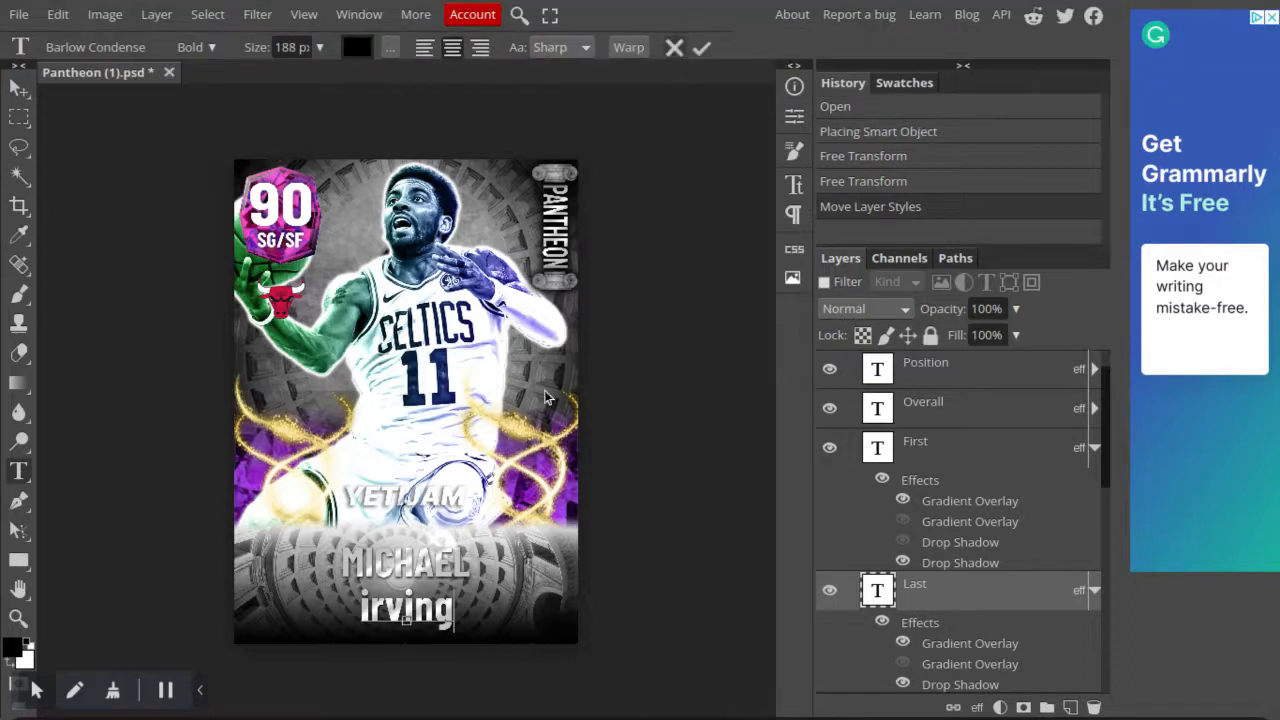
key("Escape")
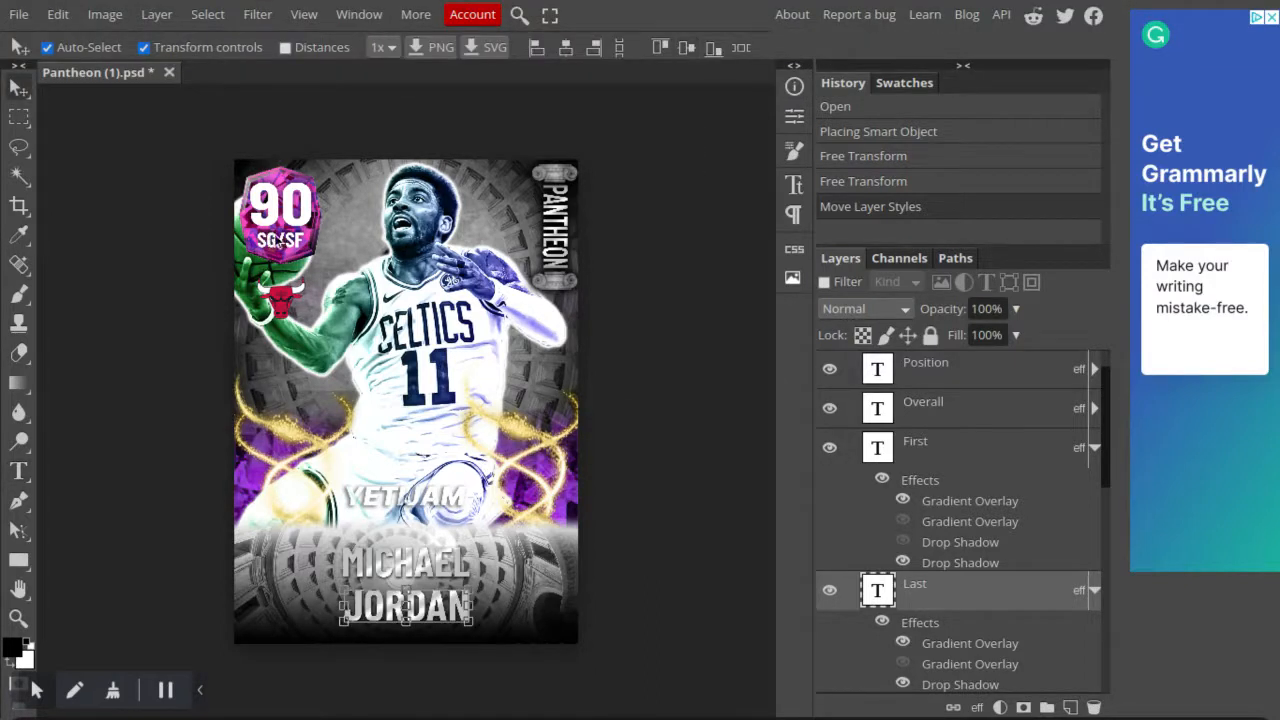
Step the history back past the gem change and the layer style move, and redo only the layer style move.
left_click(888, 189)
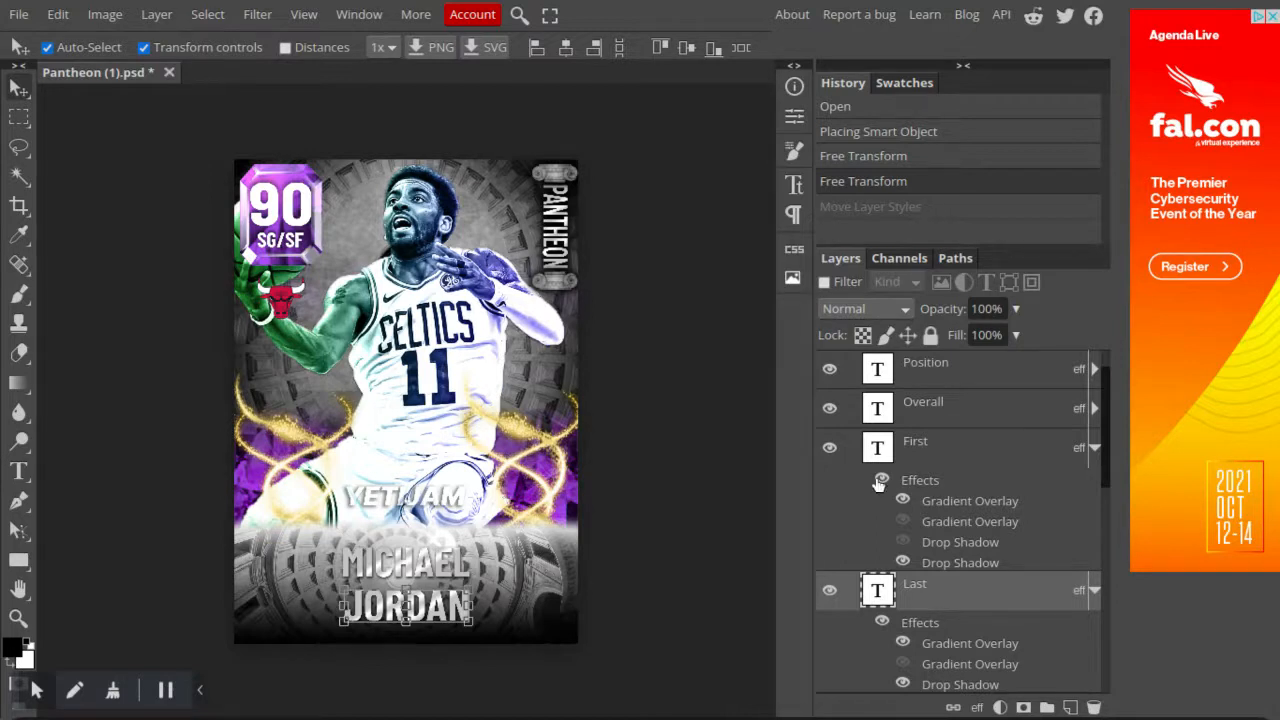
key("ctrl+shift+z")
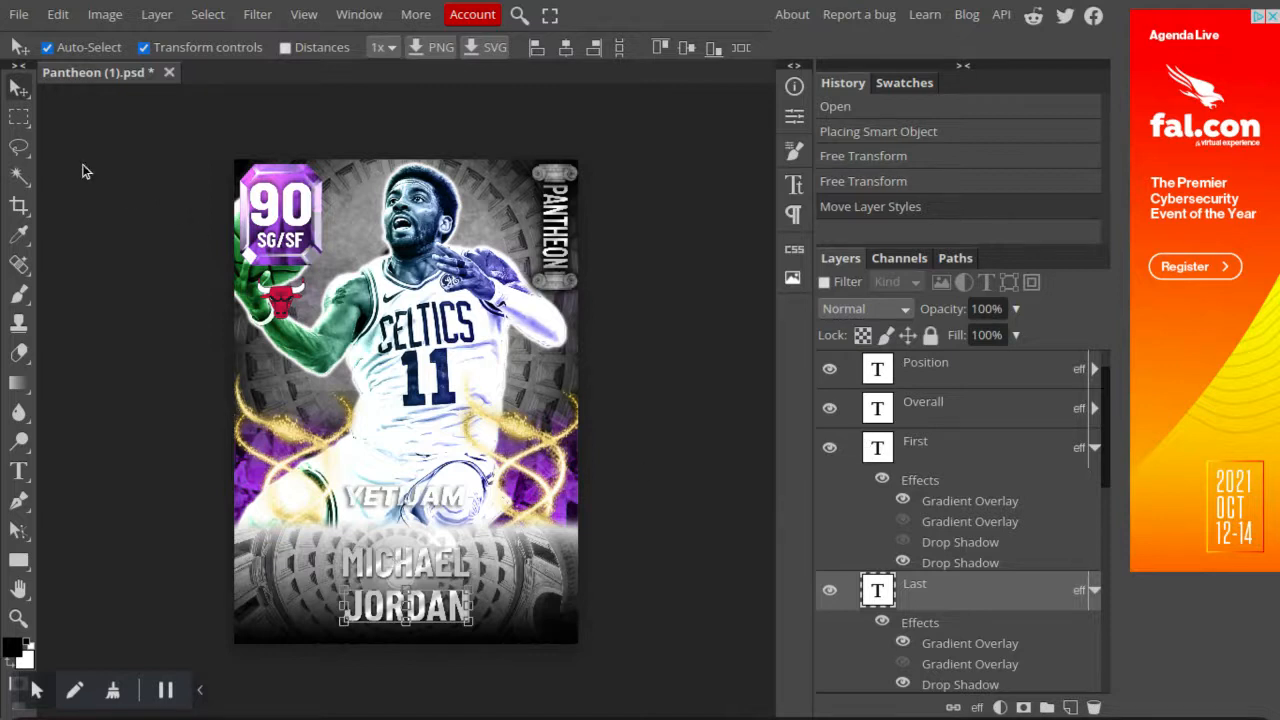
Review the available export formats for the card, including PNG, and close the list without exporting.
left_click(18, 20)
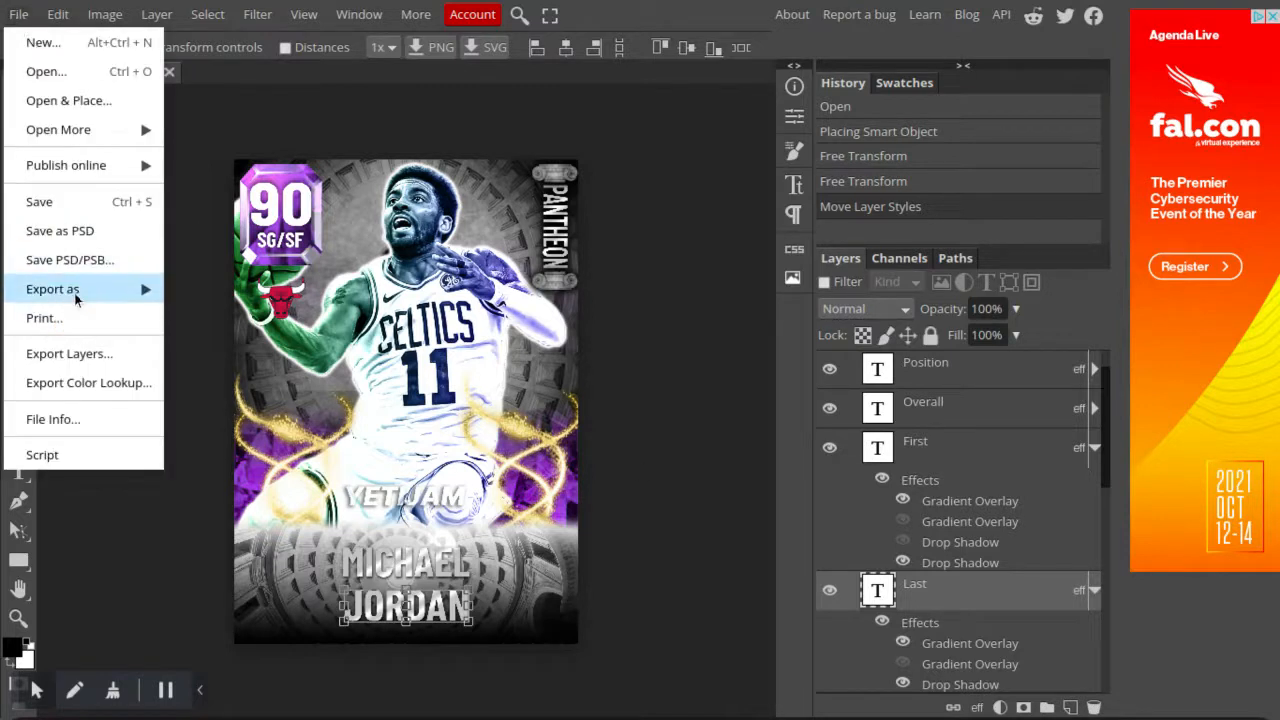
mouse_move(76, 298)
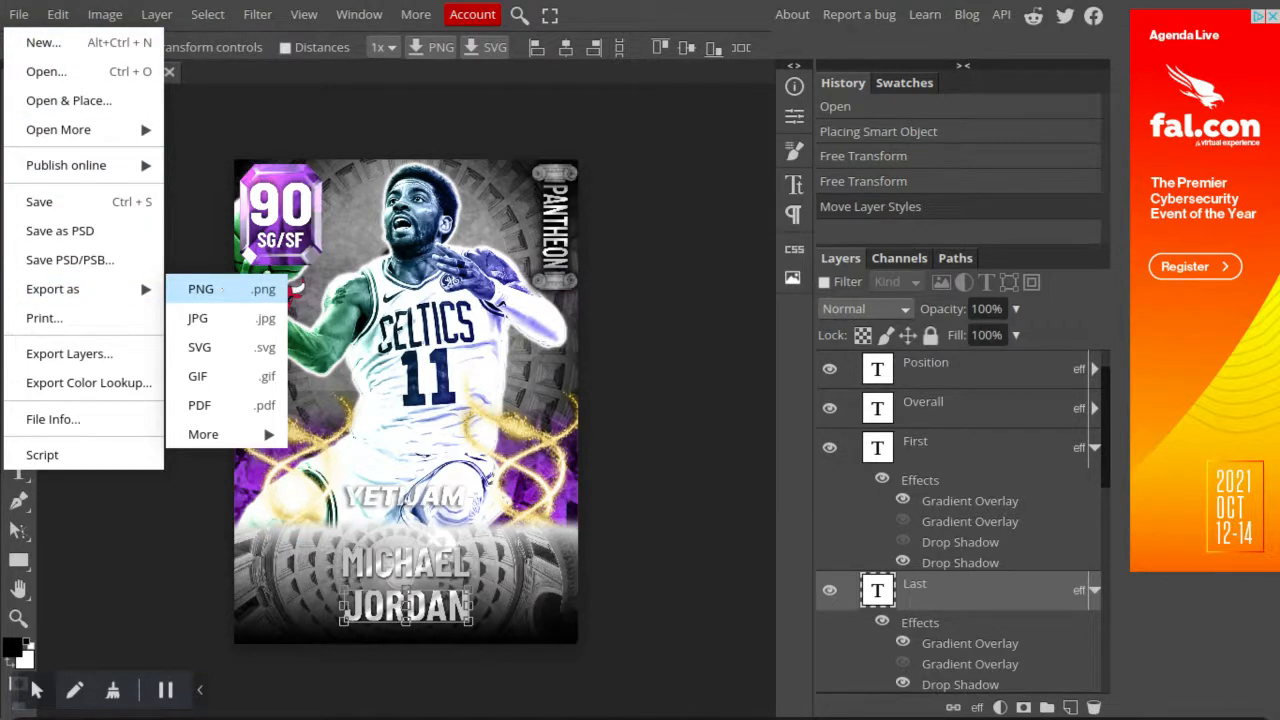
mouse_move(622, 12)
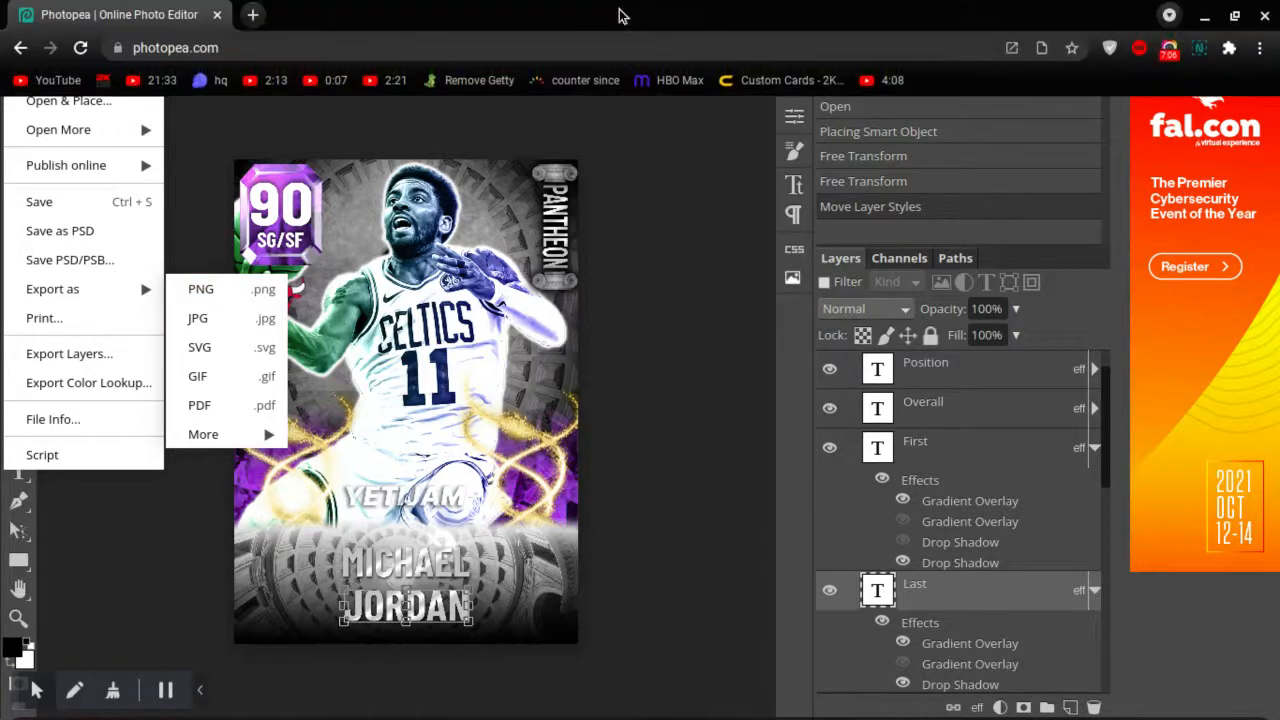
left_click(672, 32)
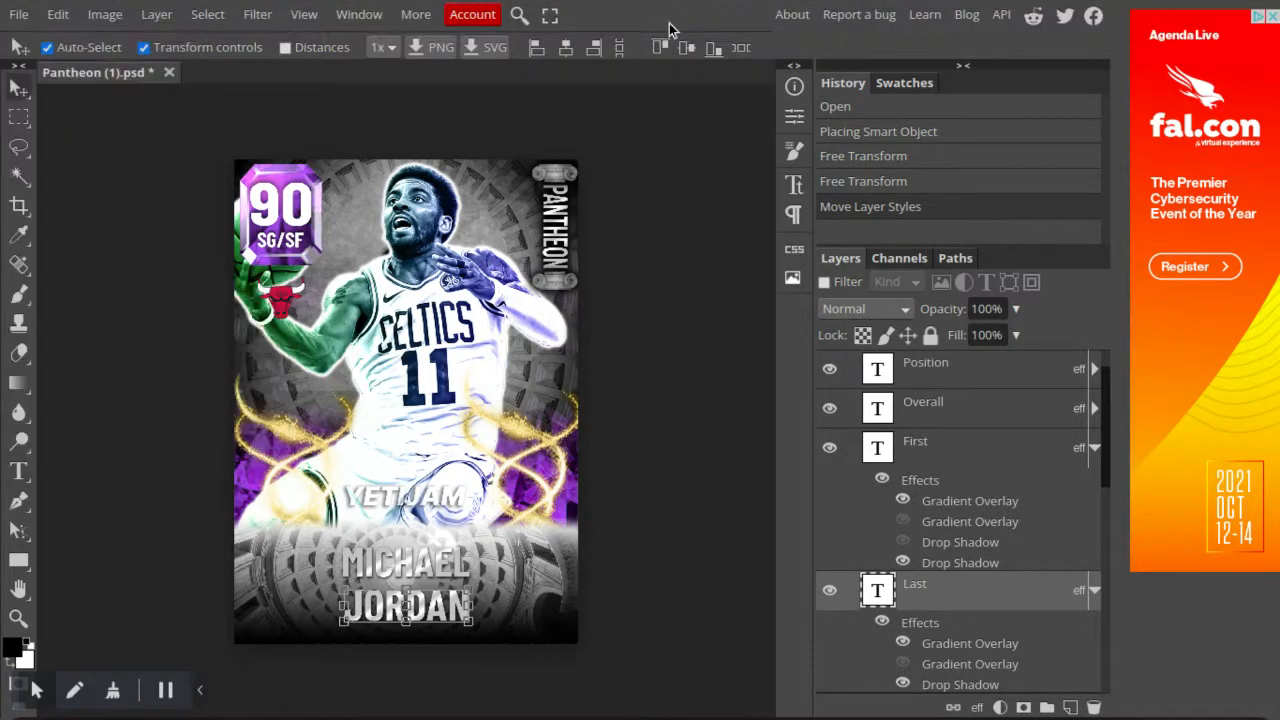
Look through the layer stack with the "Logos" group expanded, and select the "(Delete this) yetijam watermark" layer.
scroll(946, 454, "down", 1)
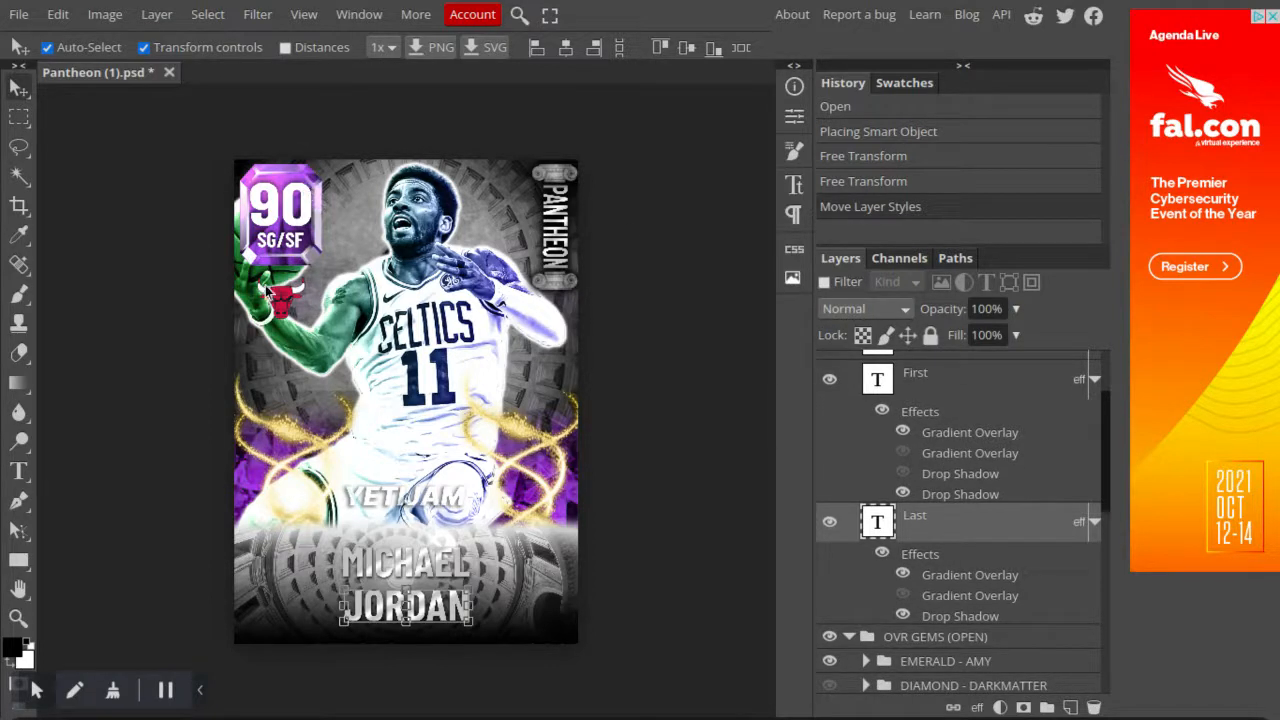
scroll(963, 629, "up", 2)
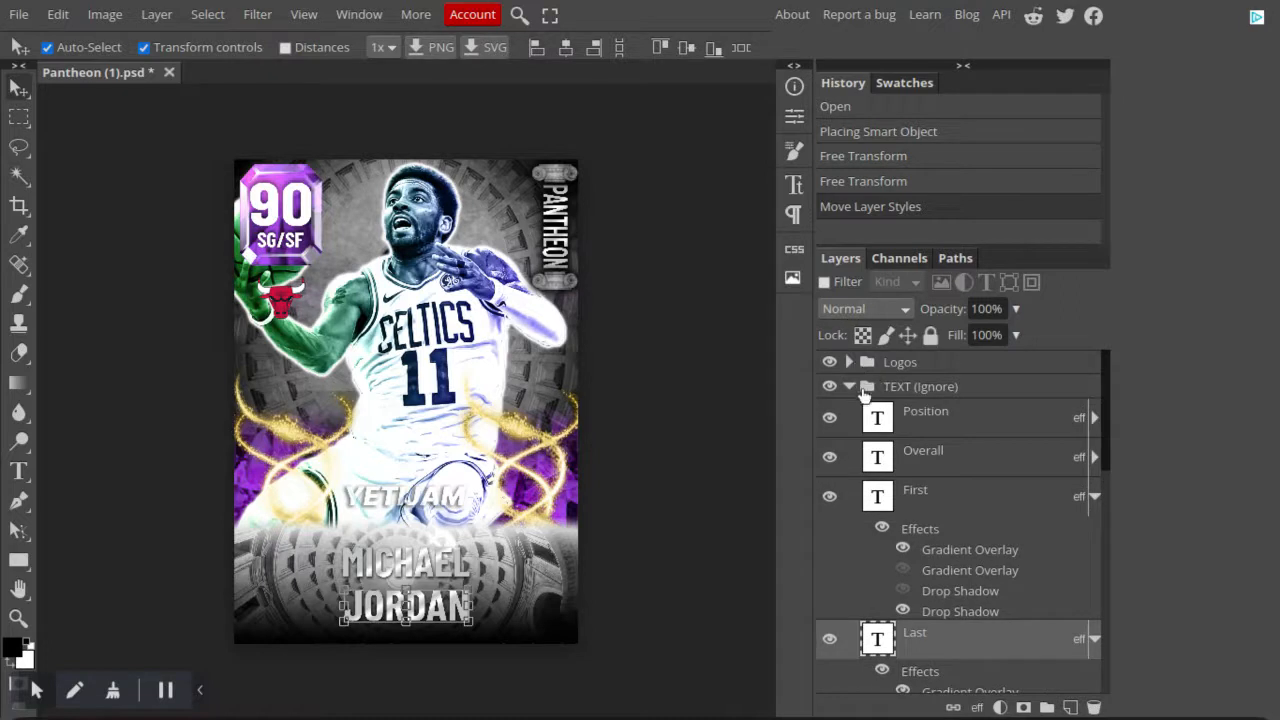
left_click(851, 362)
scroll(864, 394, "down", 5)
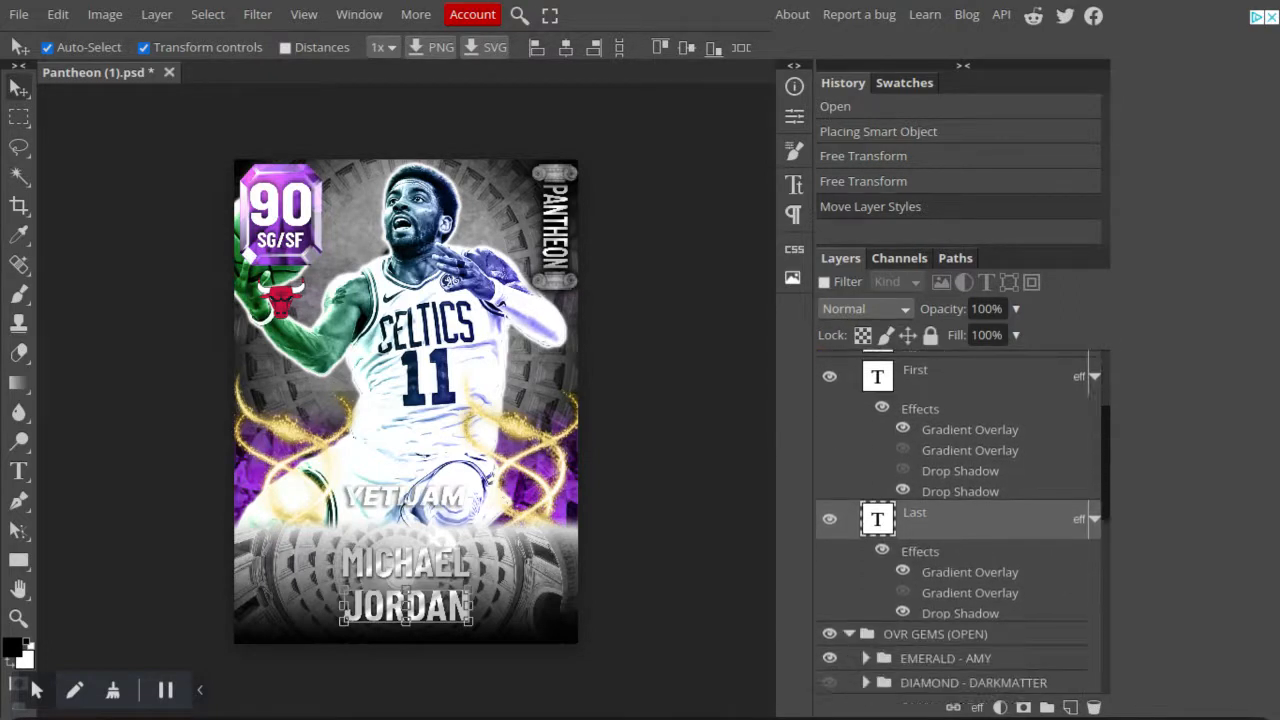
scroll(960, 520, "up", 5)
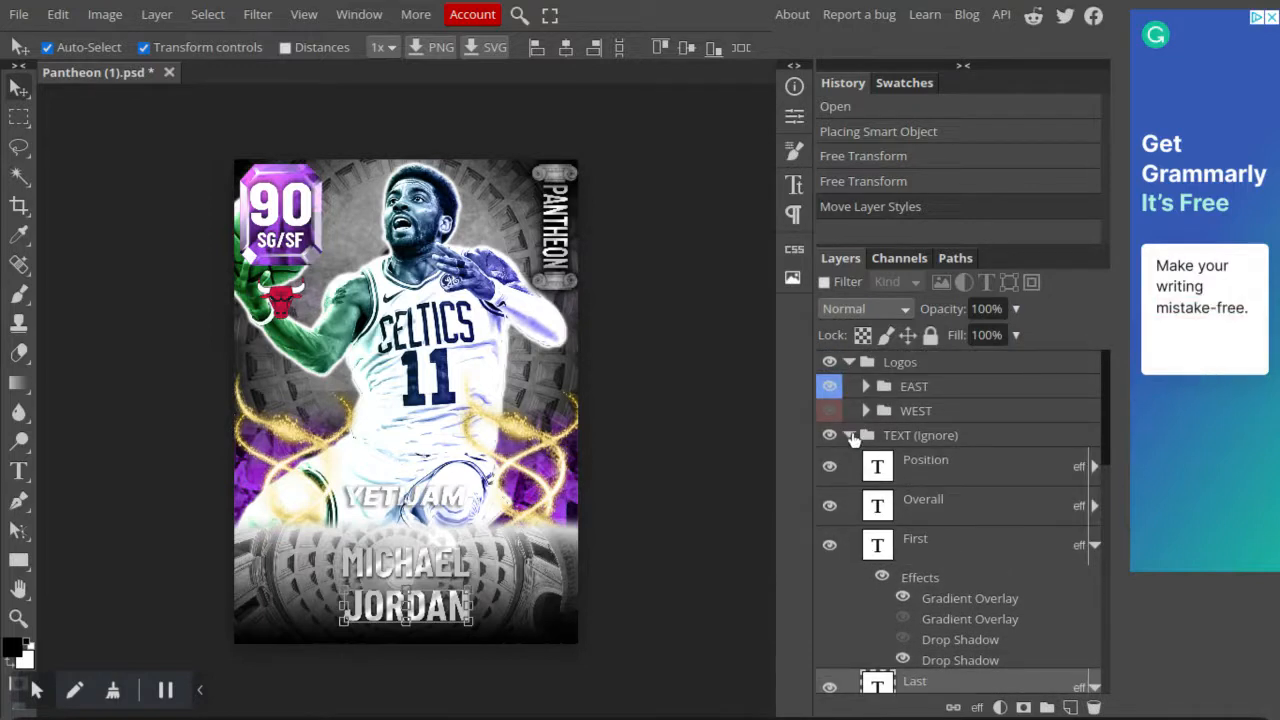
scroll(852, 435, "down", 5)
scroll(852, 436, "down", 5)
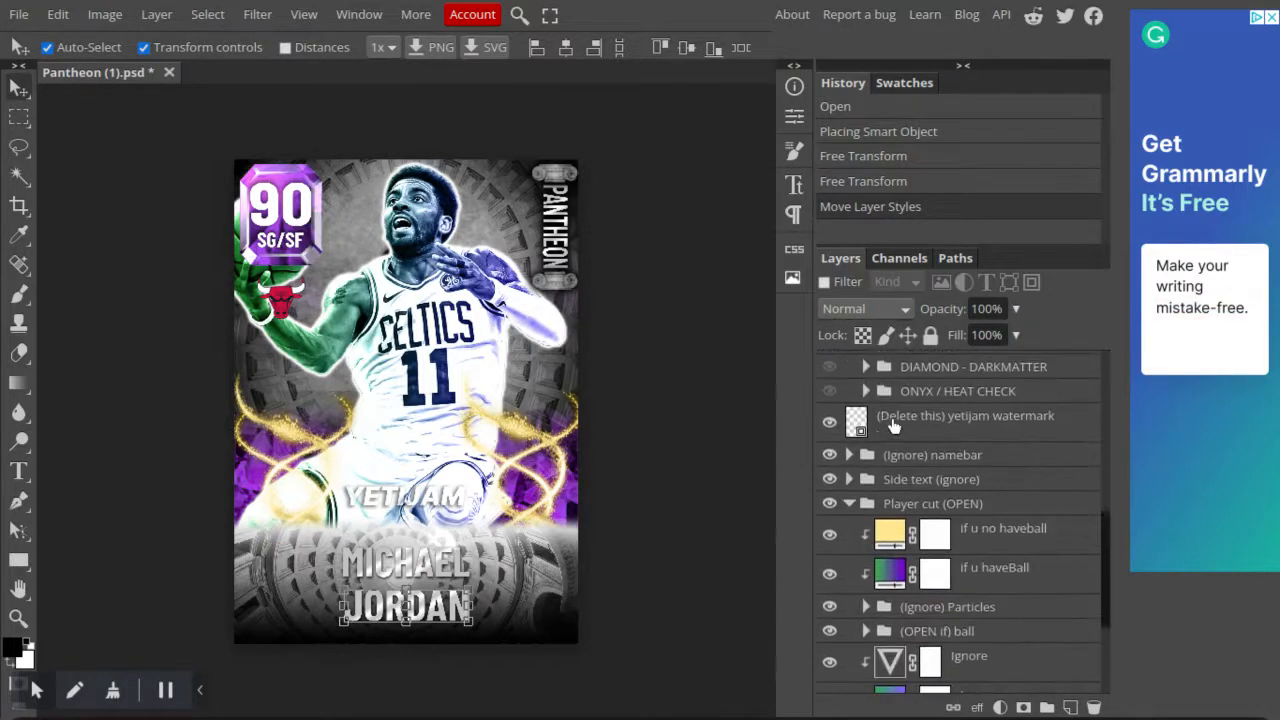
left_click(966, 424)
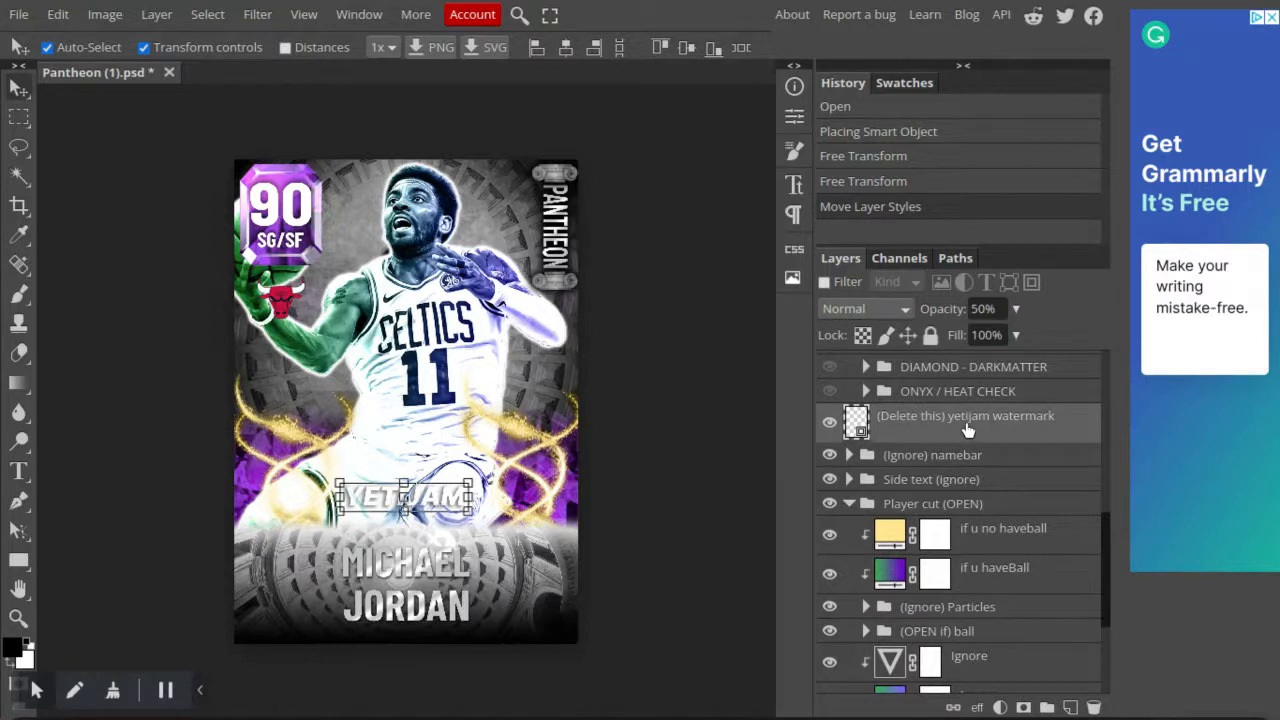
Check the team logos inside the "EAST" group, and collapse both it and the "Logos" group.
scroll(966, 420, "up", 10)
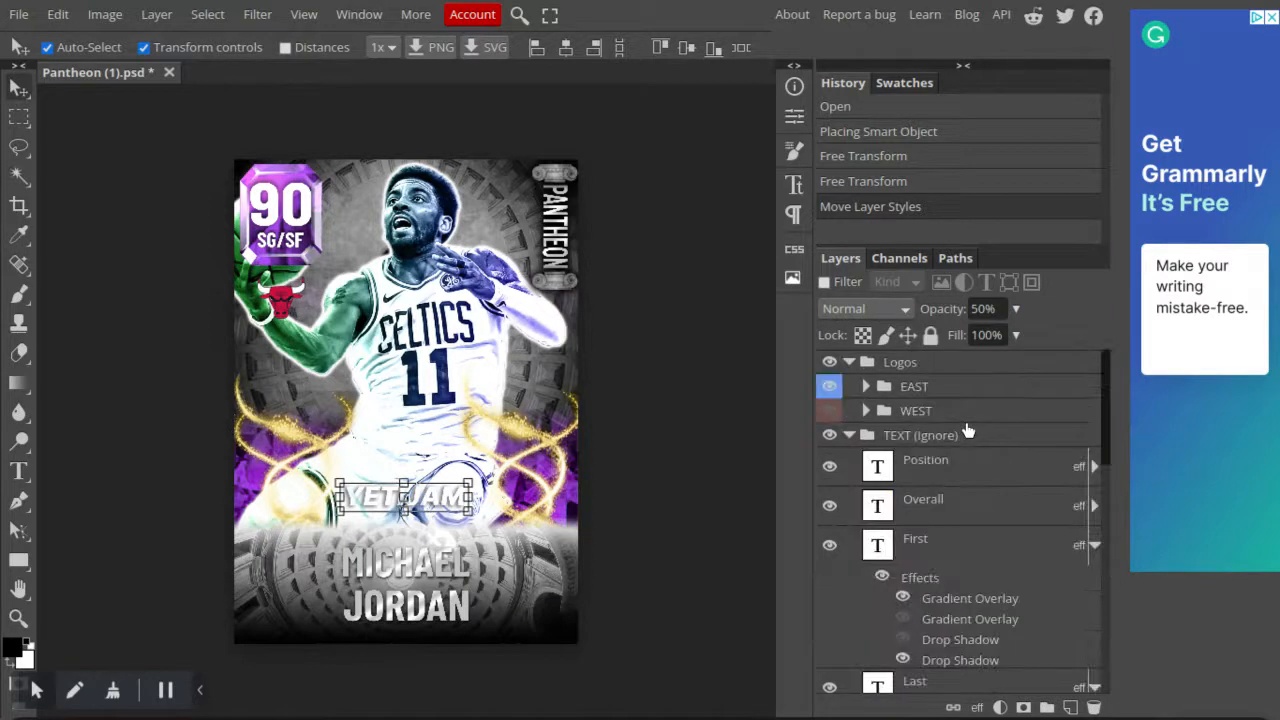
left_click(865, 387)
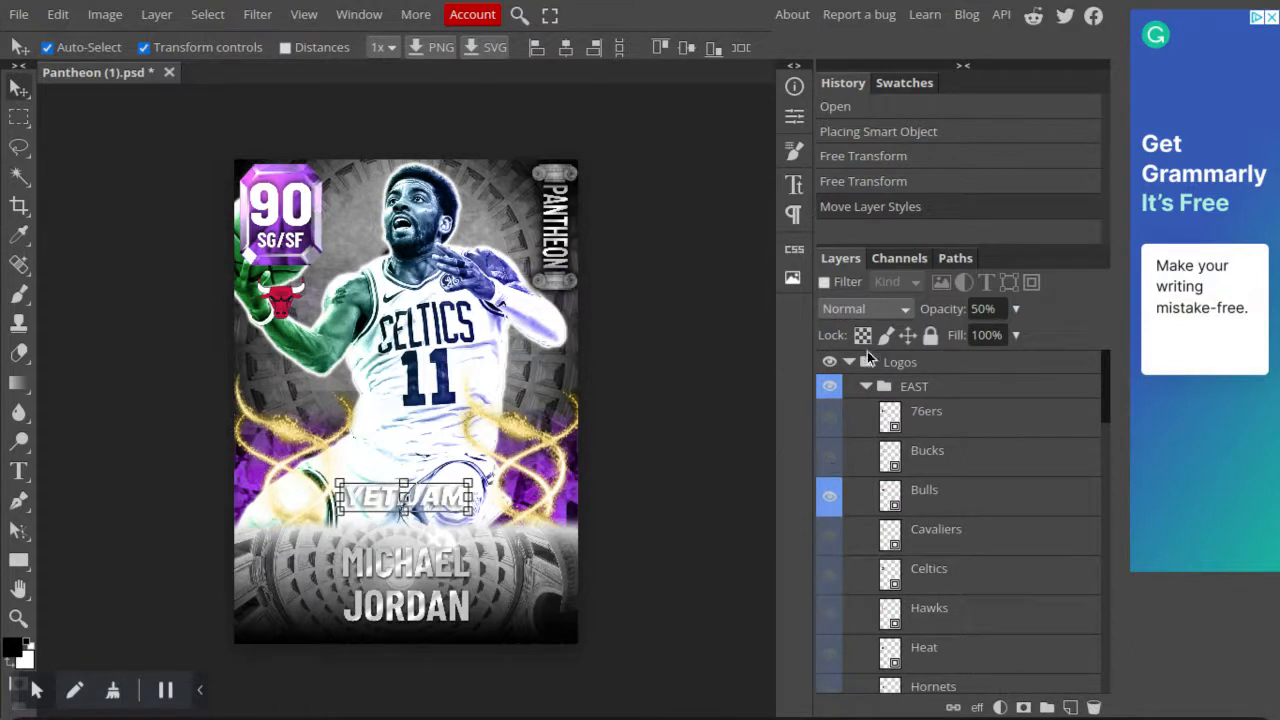
left_click(865, 386)
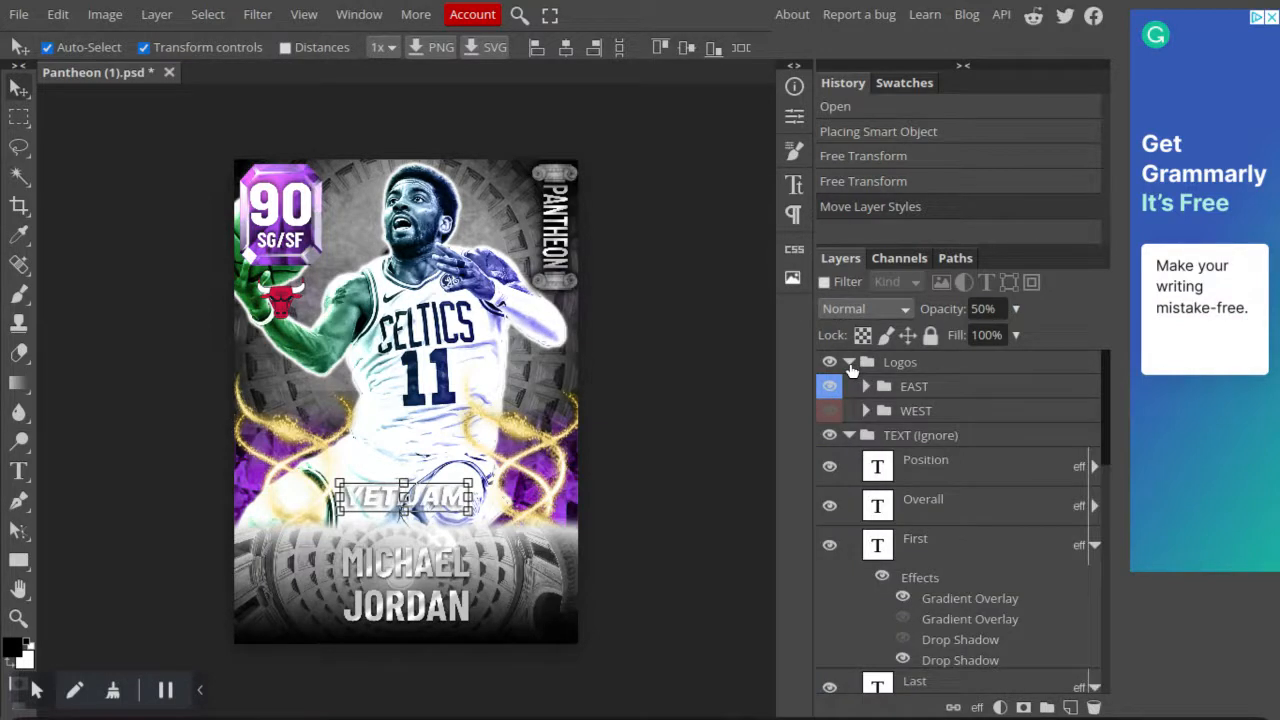
left_click(848, 363)
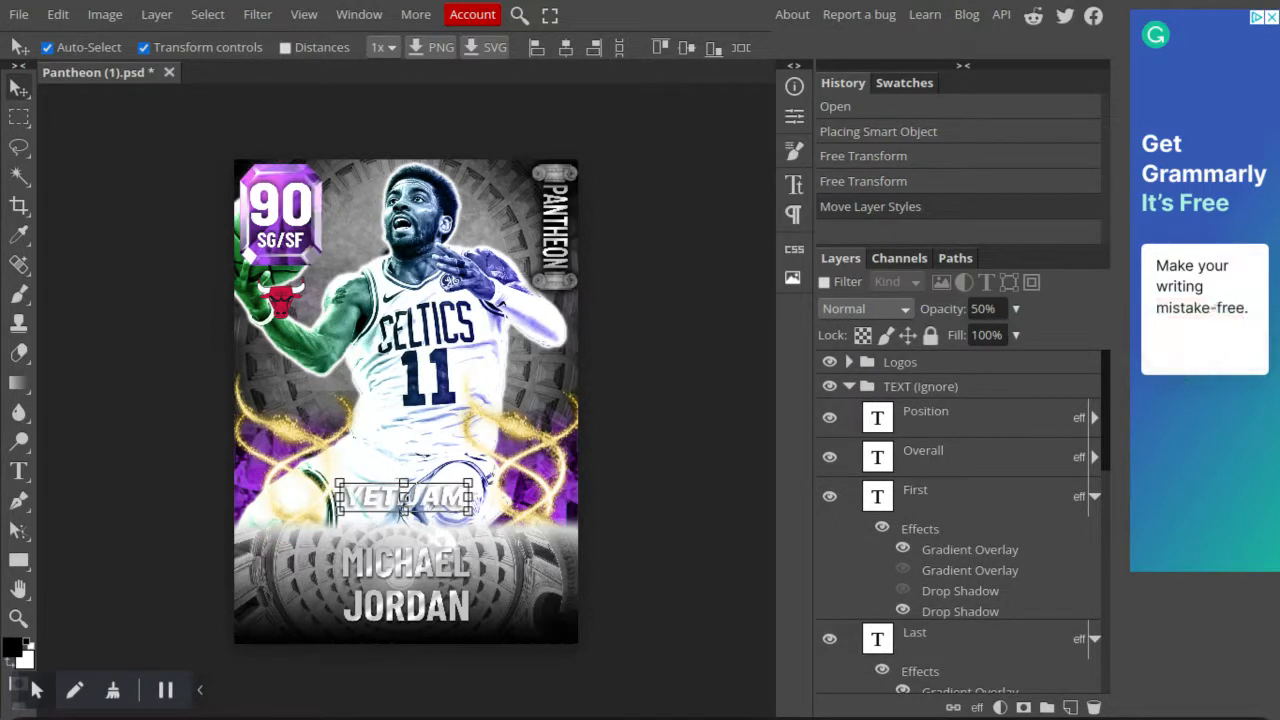
Look over the lower layers and switch the "Player cut (OPEN)" group off and back on.
scroll(960, 520, "down", 5)
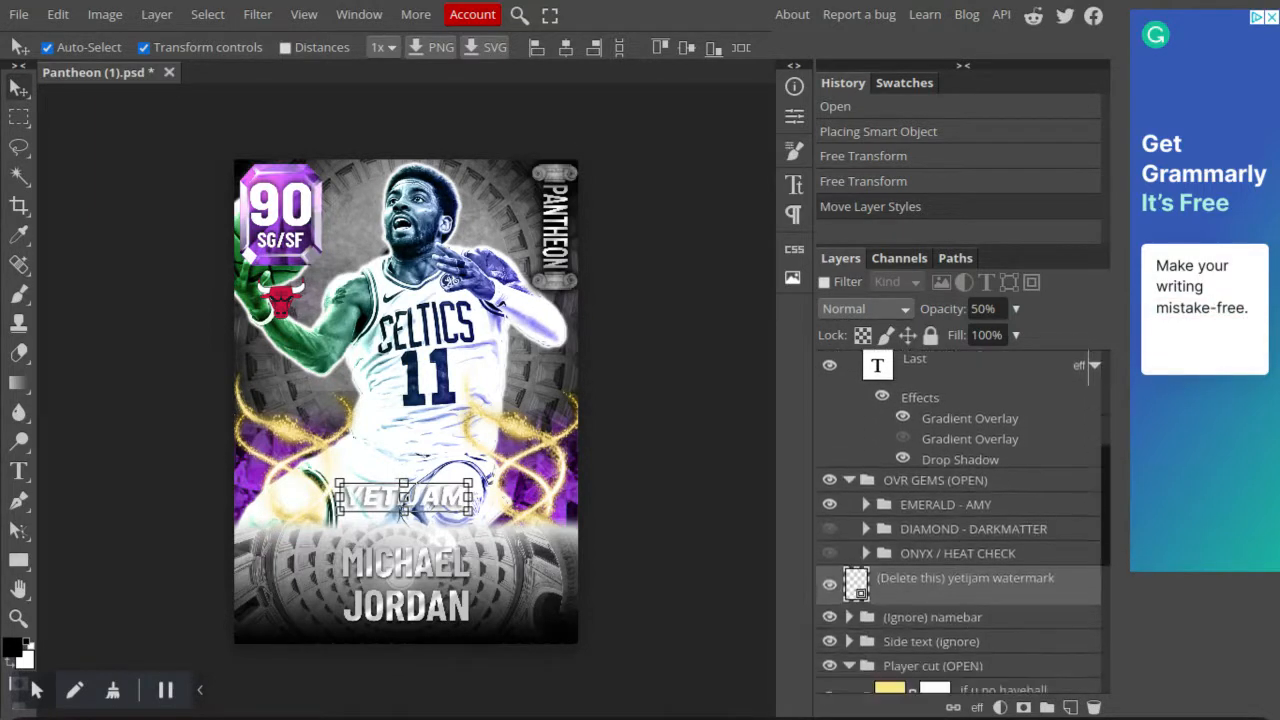
scroll(960, 520, "up", 5)
scroll(873, 410, "down", 5)
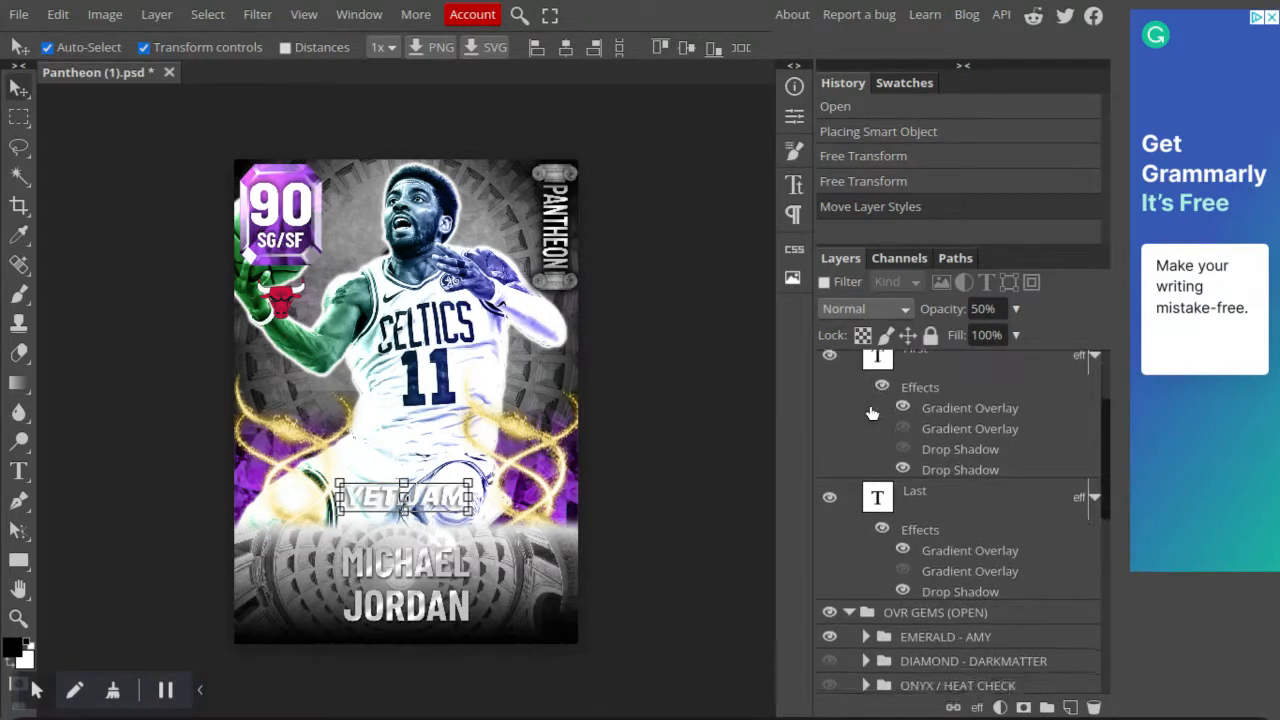
scroll(873, 410, "down", 5)
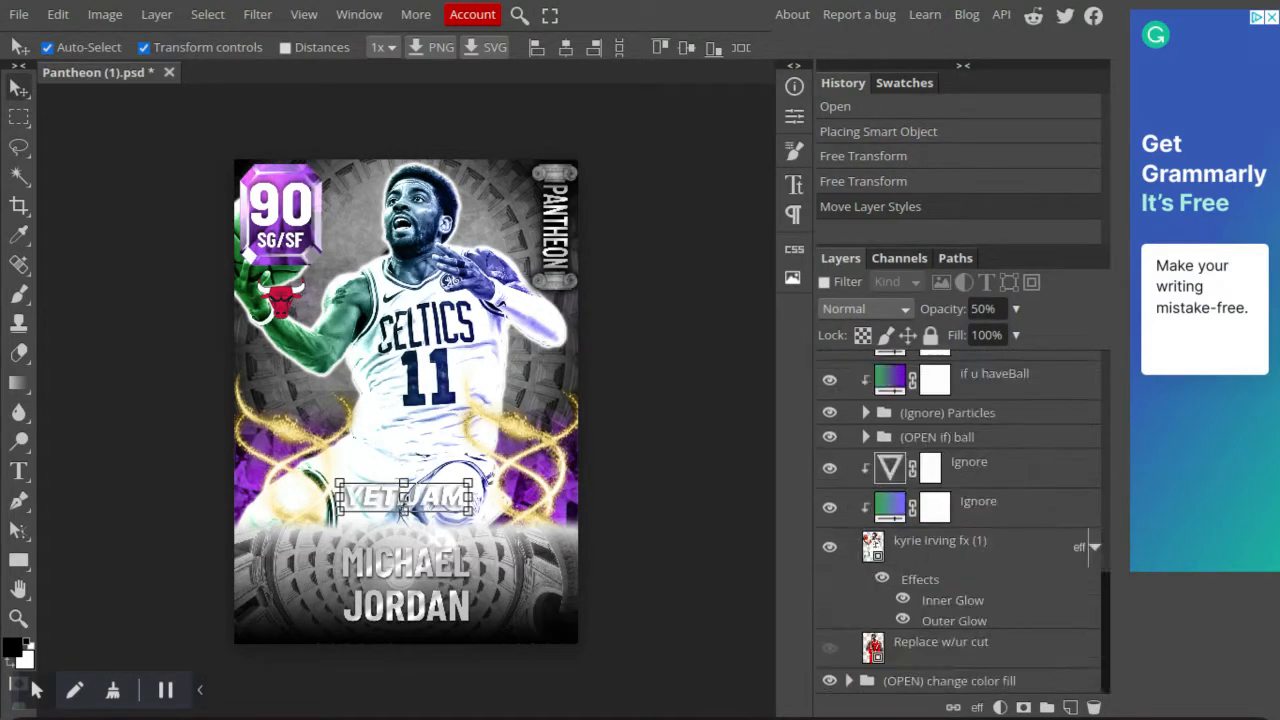
scroll(873, 470, "up", 5)
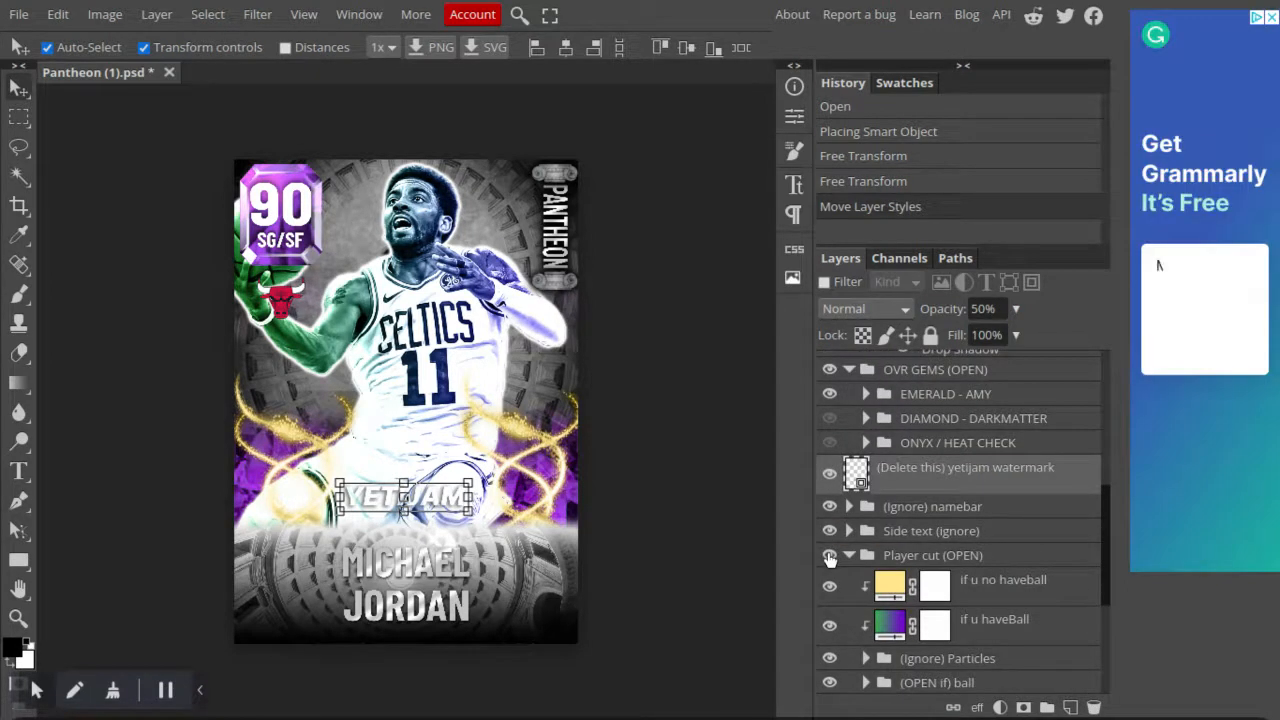
left_click(829, 557)
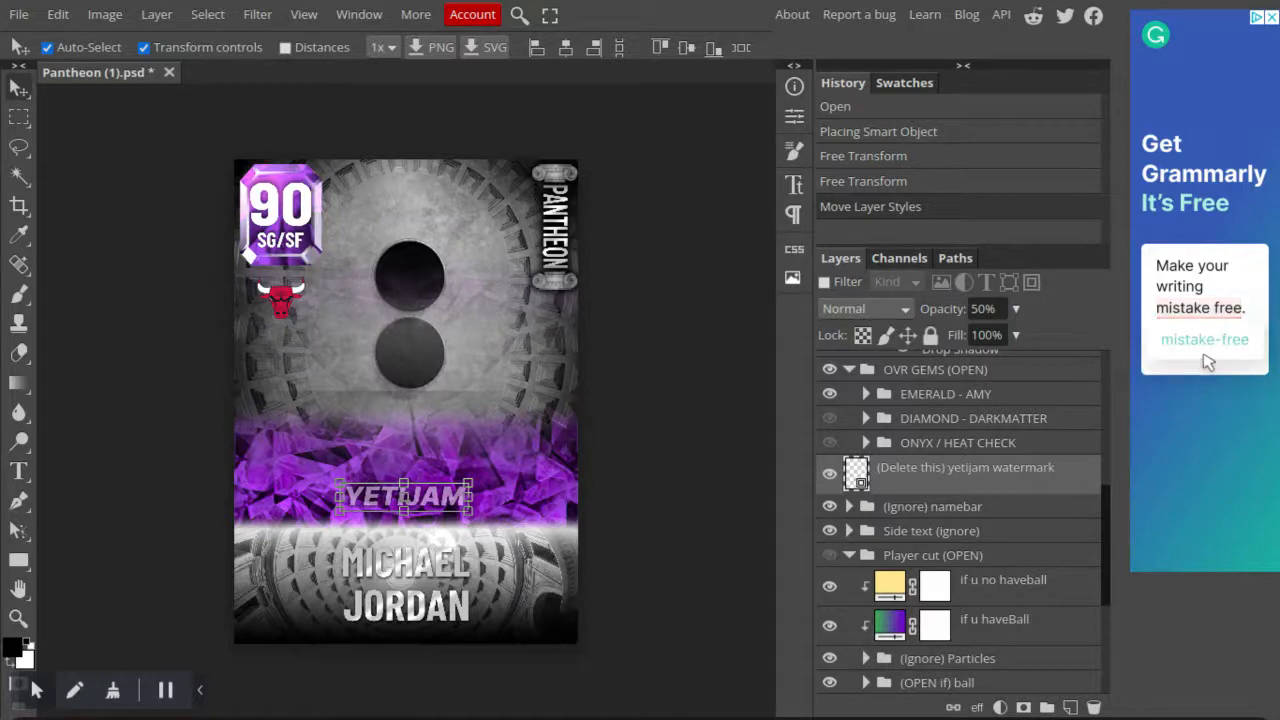
left_click(829, 555)
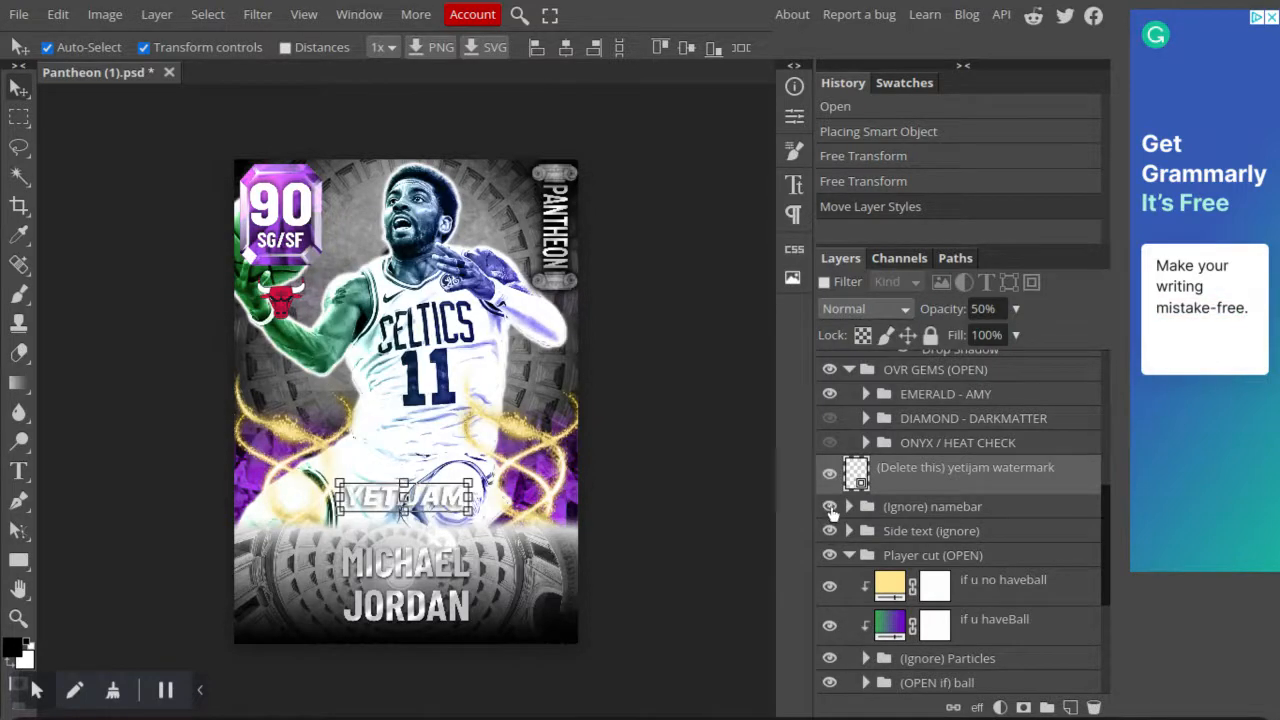
Hide the "(Ignore) namebar" group, and switch the yetijam watermark layer off and back on.
left_click(829, 507)
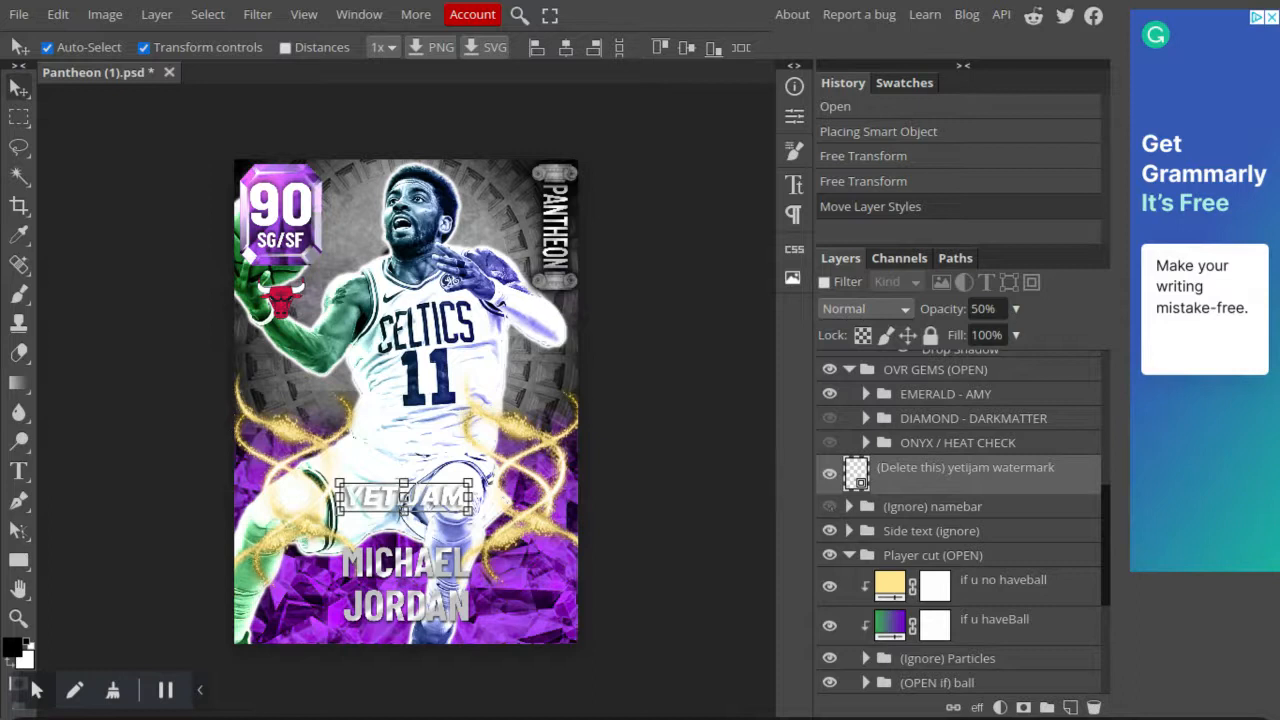
scroll(958, 522, "up", 1)
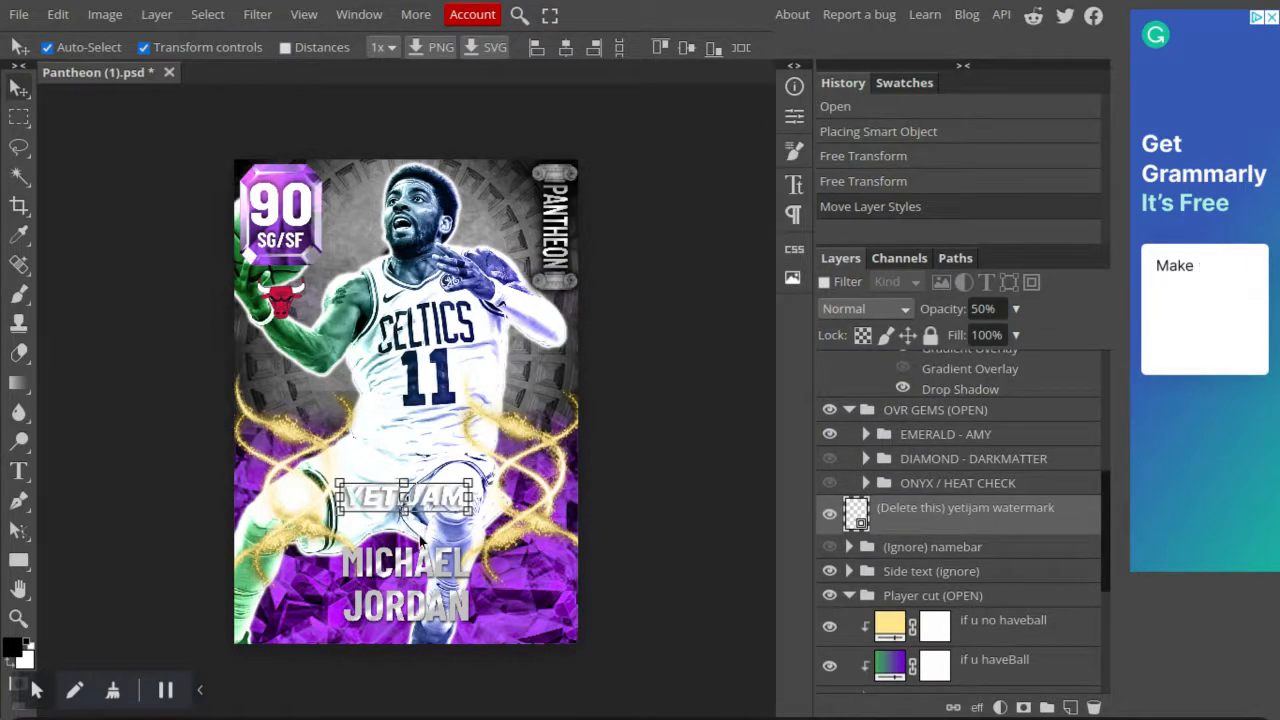
left_click(830, 515)
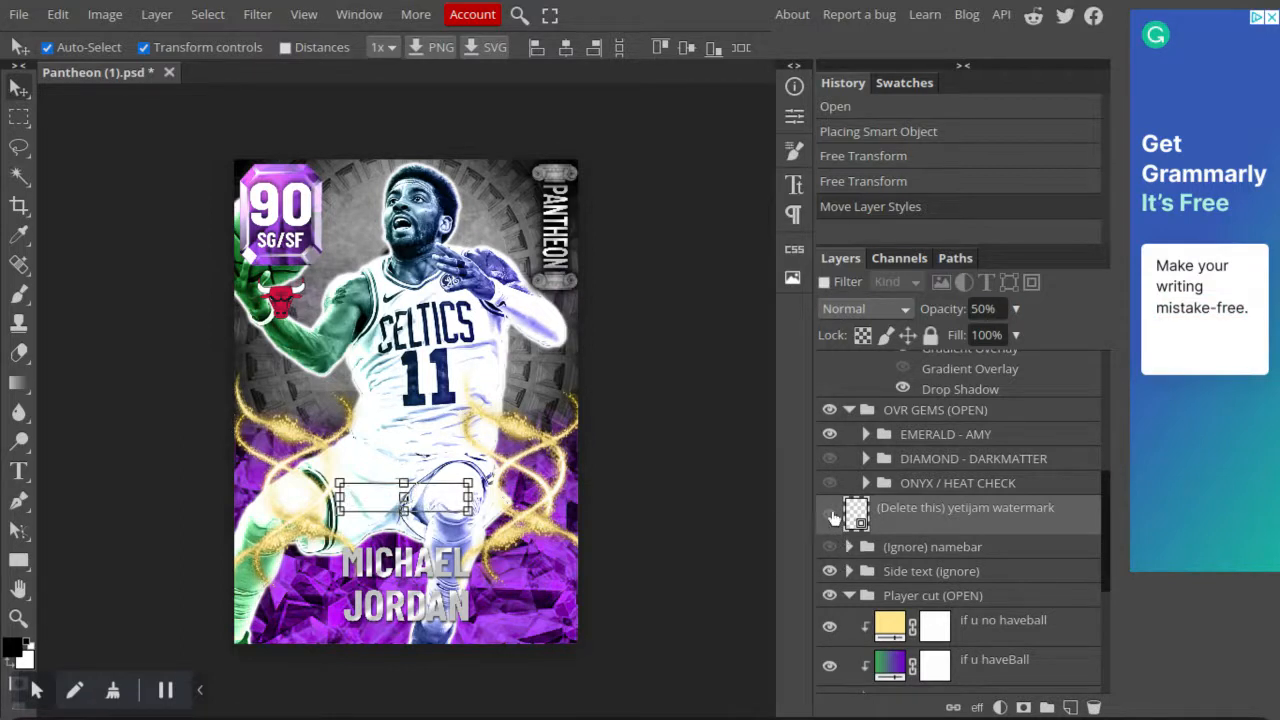
left_click(830, 515)
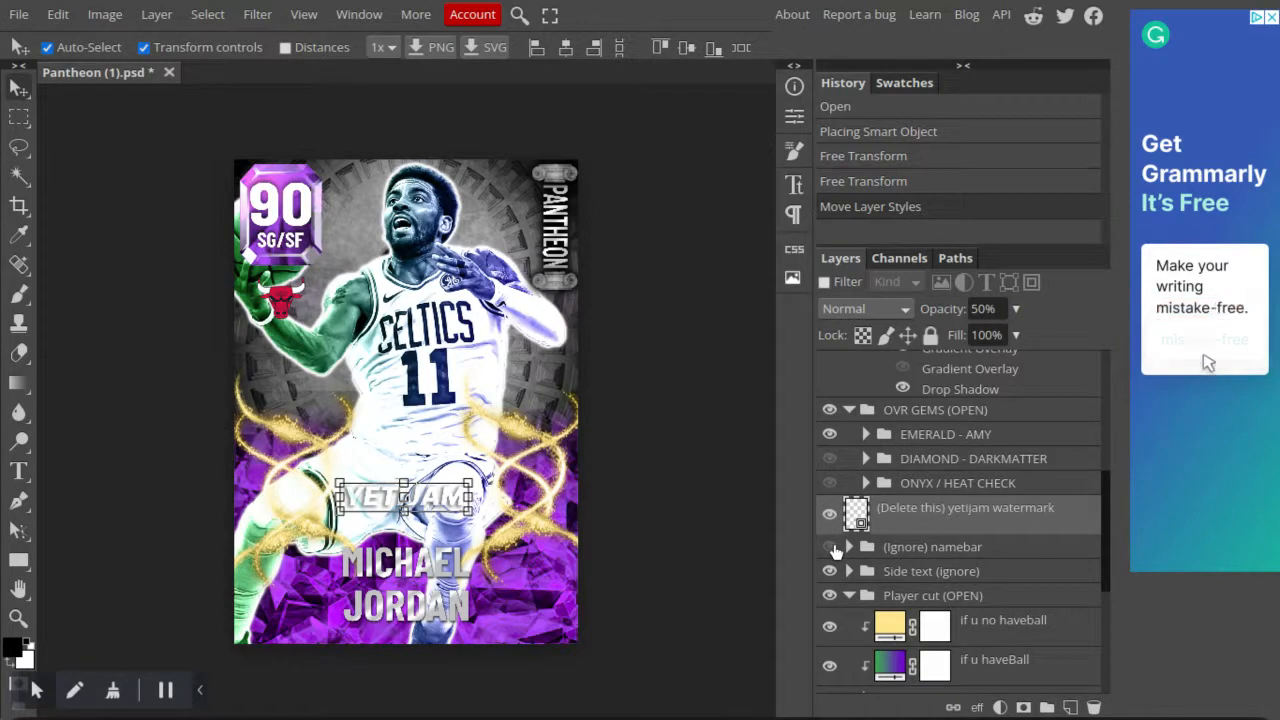
Hide the "OVR GEMS (OPEN)" group, the "Position" and "Overall" text layers and the "Logos" group to uncover the basketball.
scroll(834, 545, "up", 3)
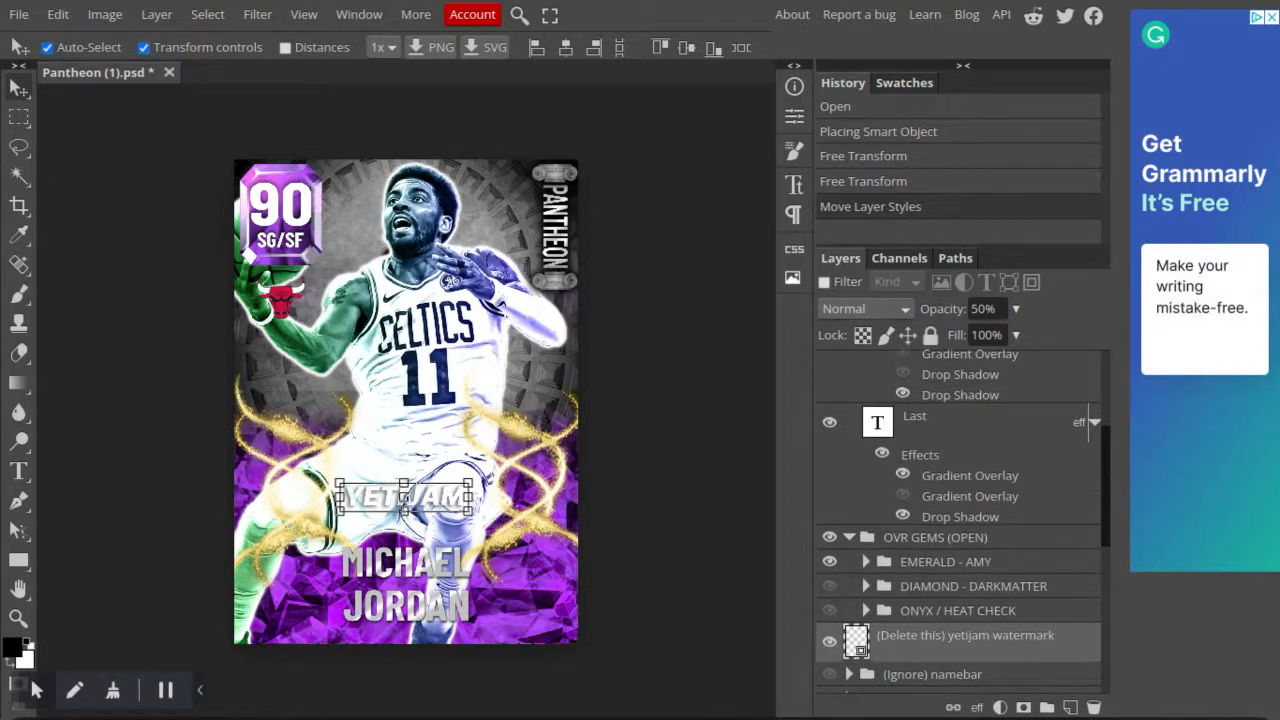
left_click(830, 538)
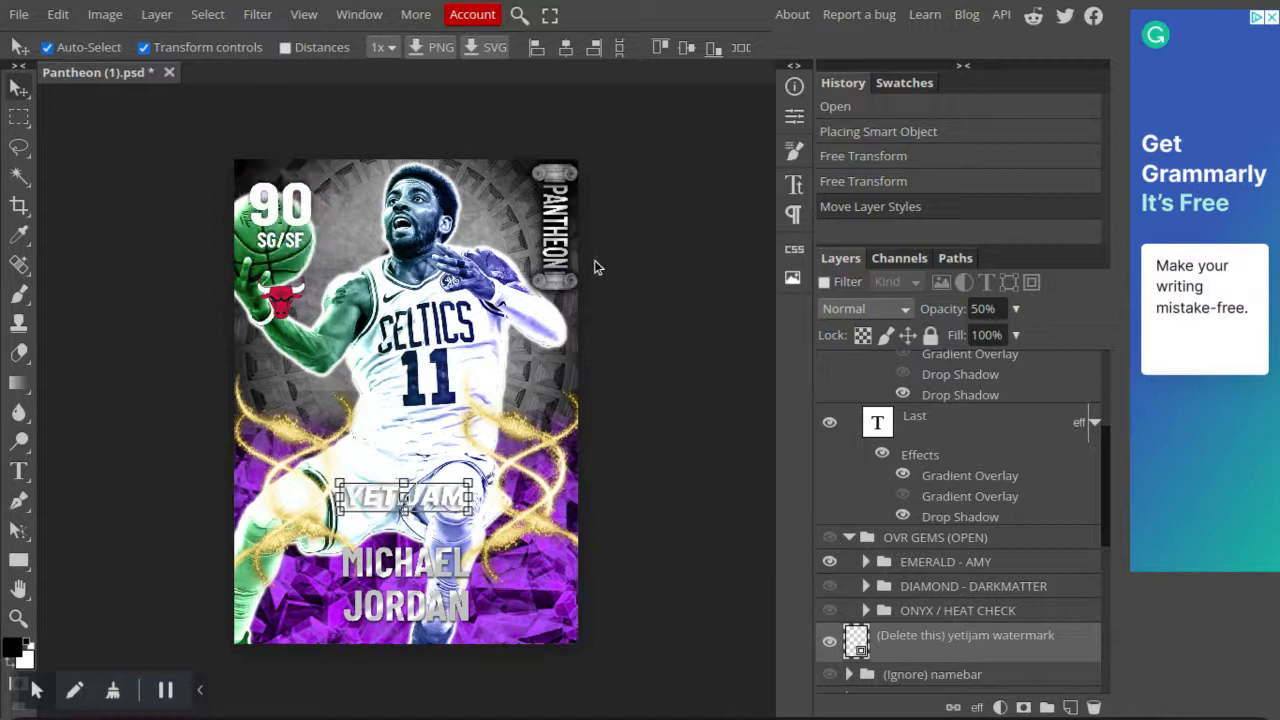
scroll(920, 480, "up", 5)
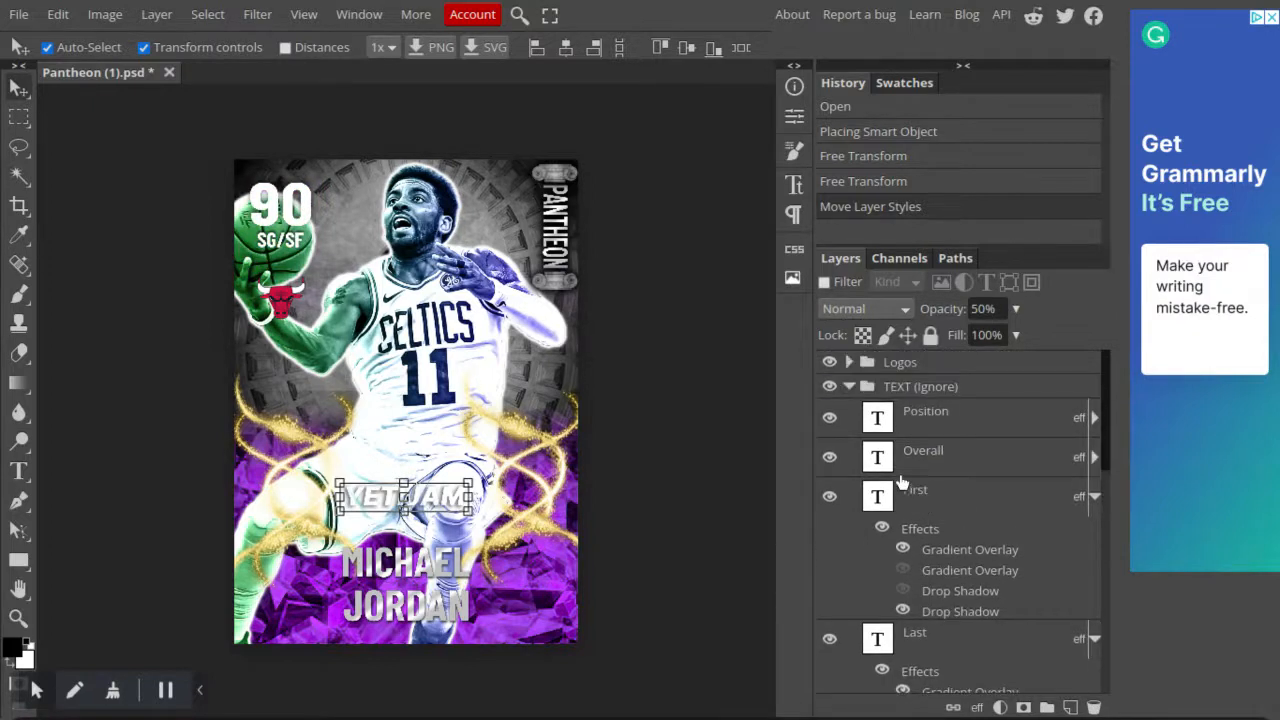
left_click_drag(831, 424, 830, 458)
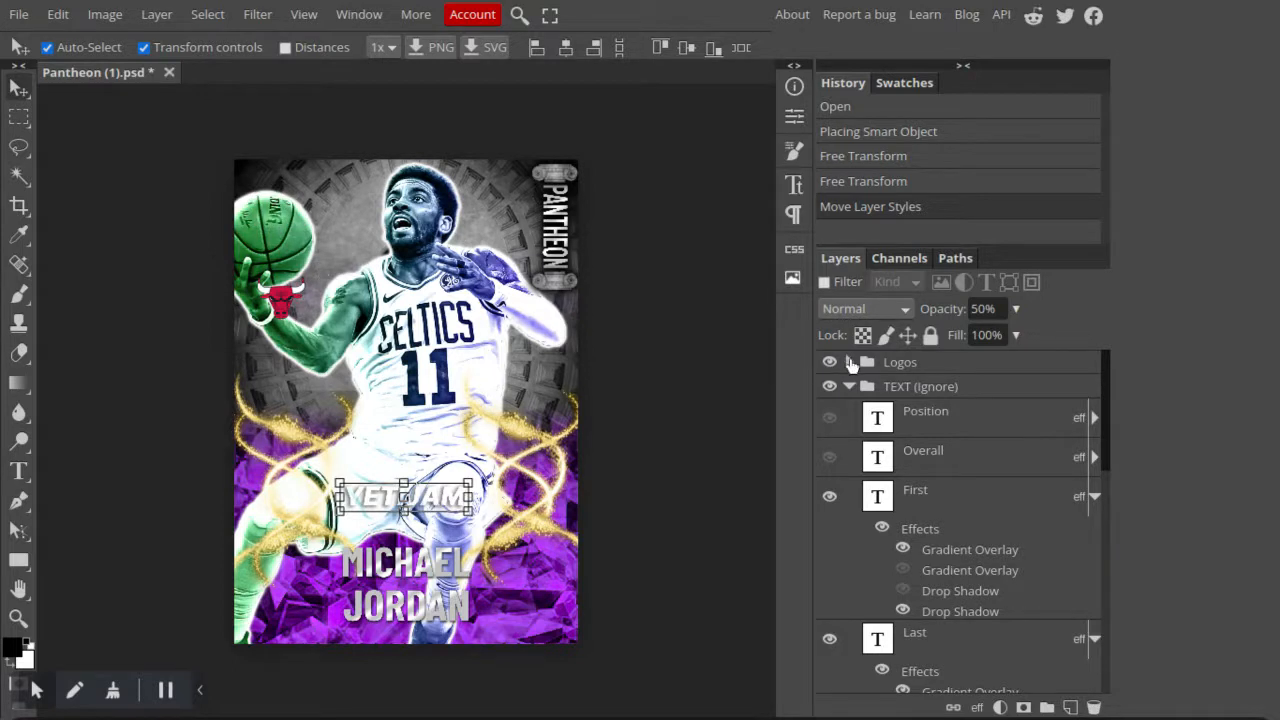
left_click(831, 363)
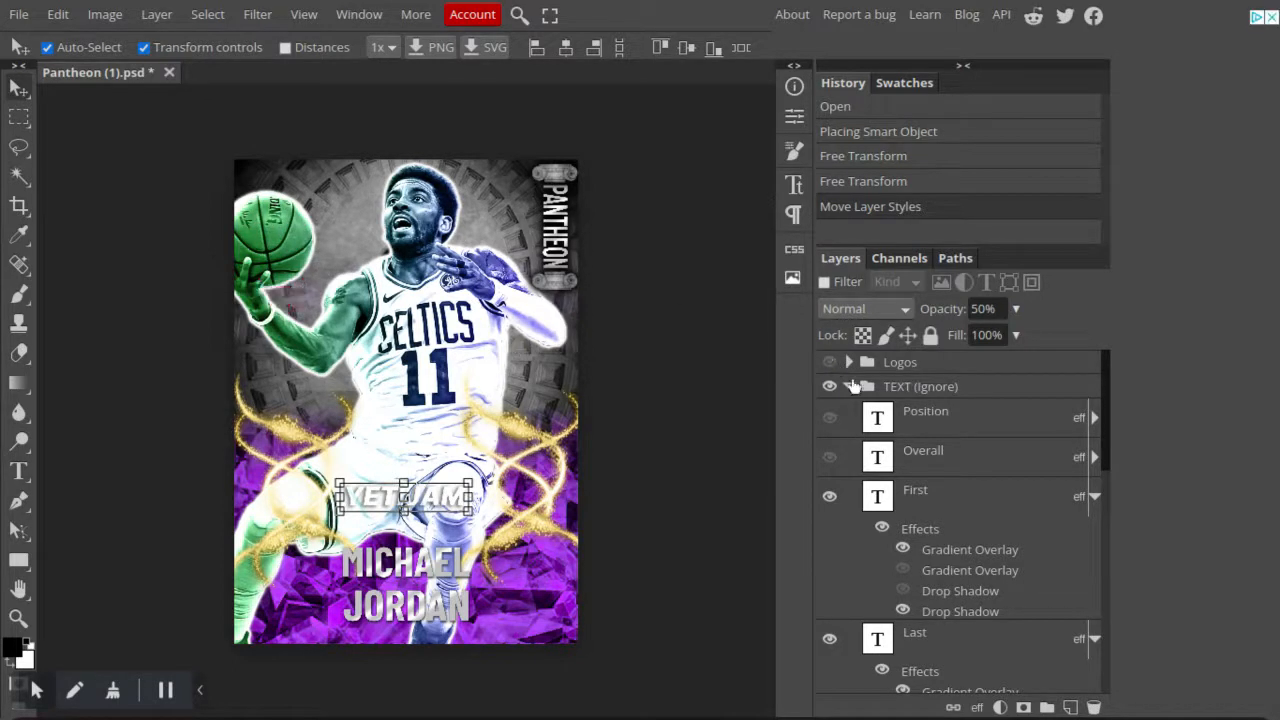
Activate the Pen tool in Path mode, ready to outline the green basketball.
scroll(270, 249, "up", 5)
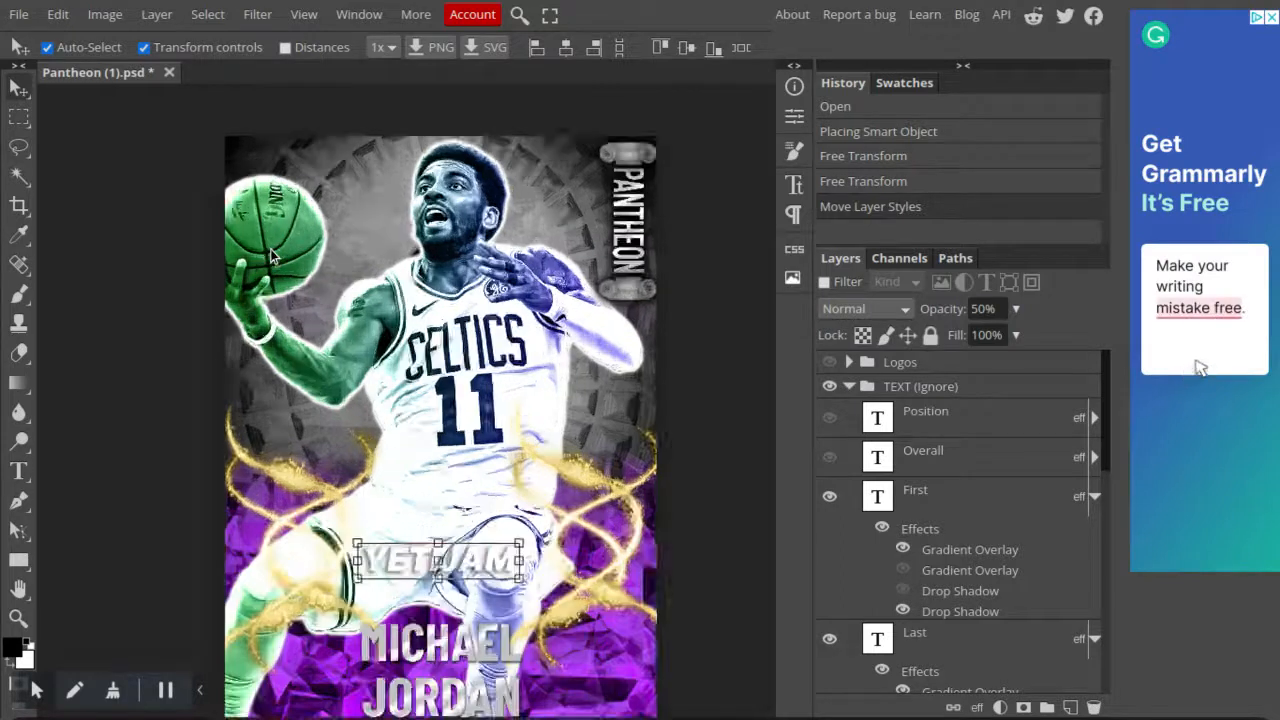
scroll(270, 249, "up", 5)
scroll(270, 249, "down", 5)
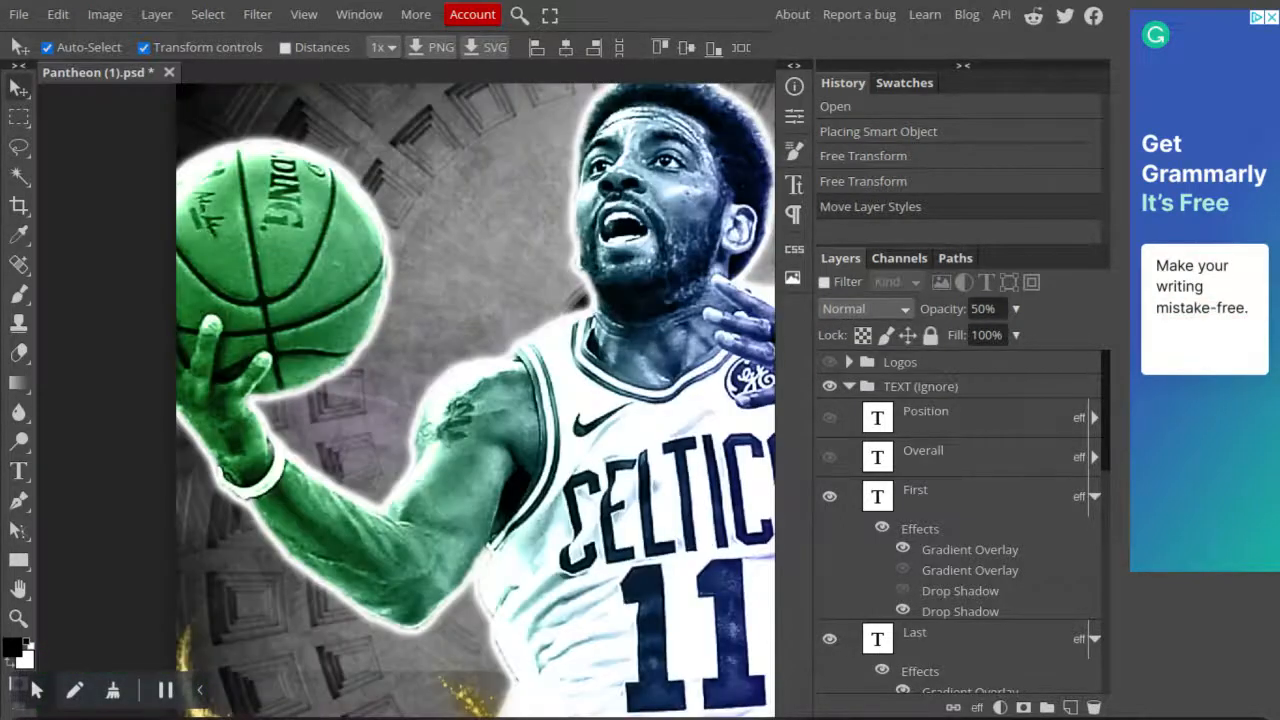
scroll(329, 276, "right", 3)
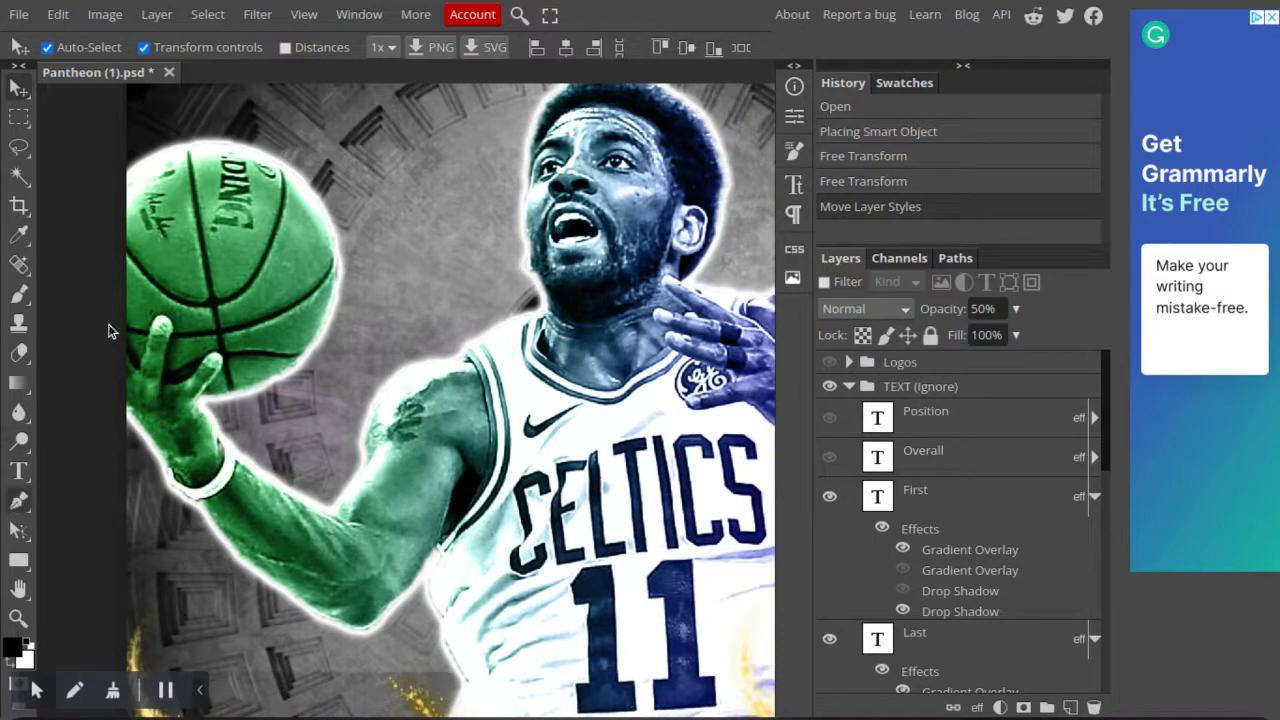
key("p")
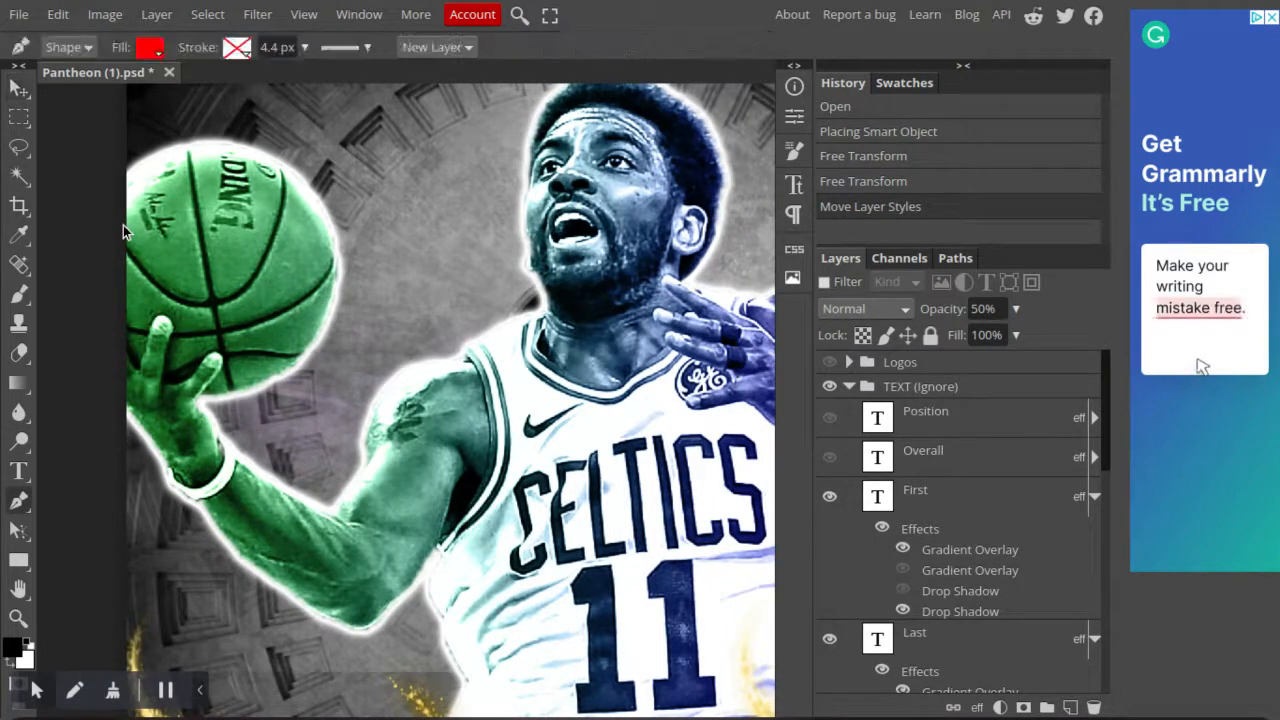
left_click(86, 49)
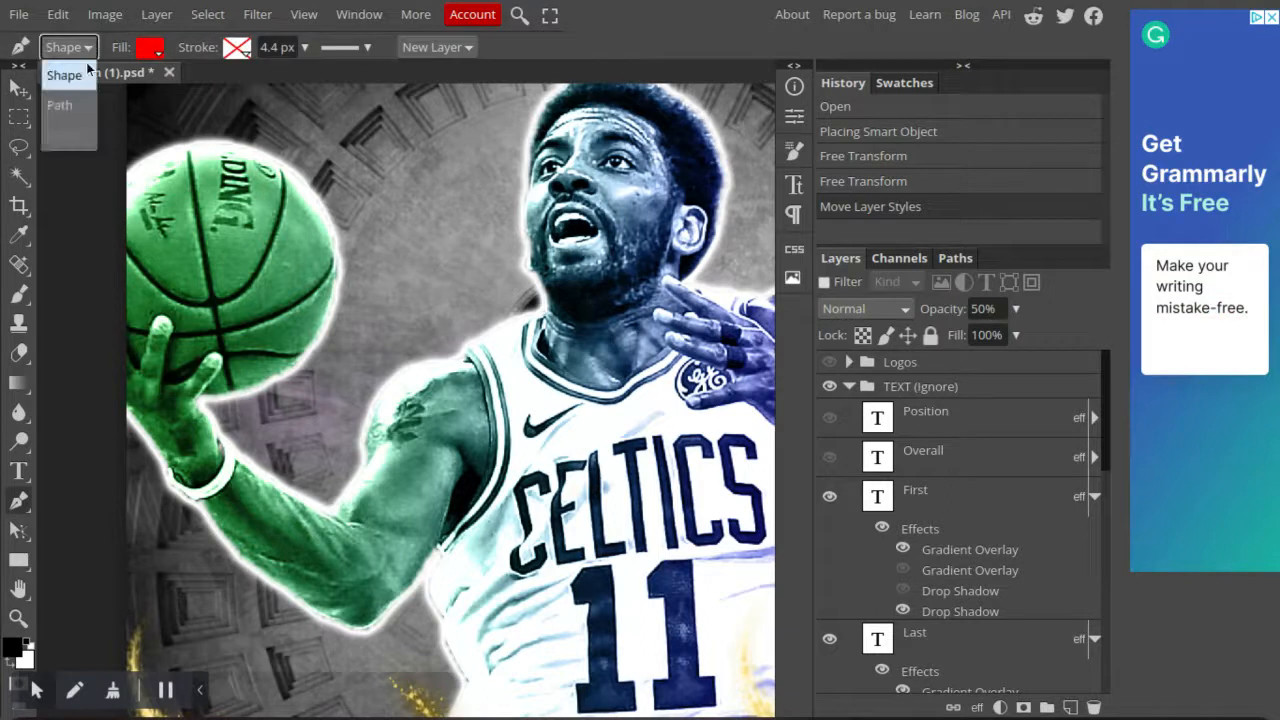
left_click(78, 100)
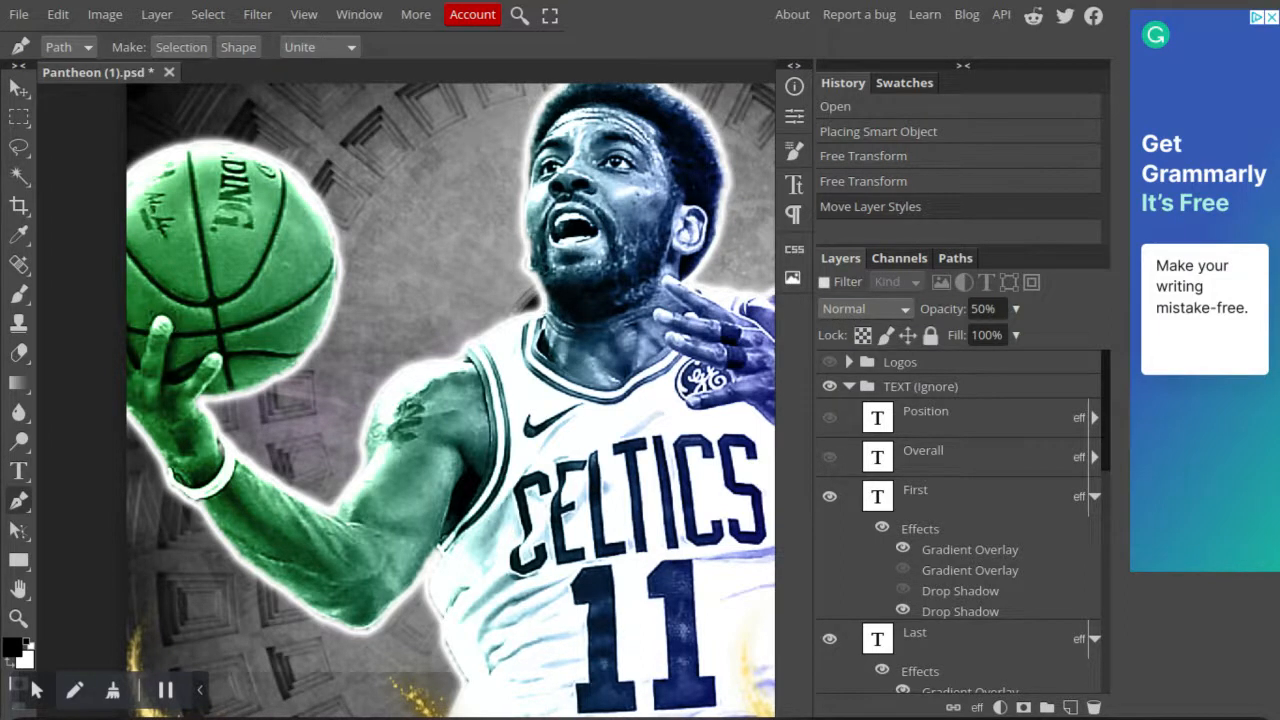
Place straight path points loosely around the basketball from above it, along its outer side, to just below it.
left_click(185, 121)
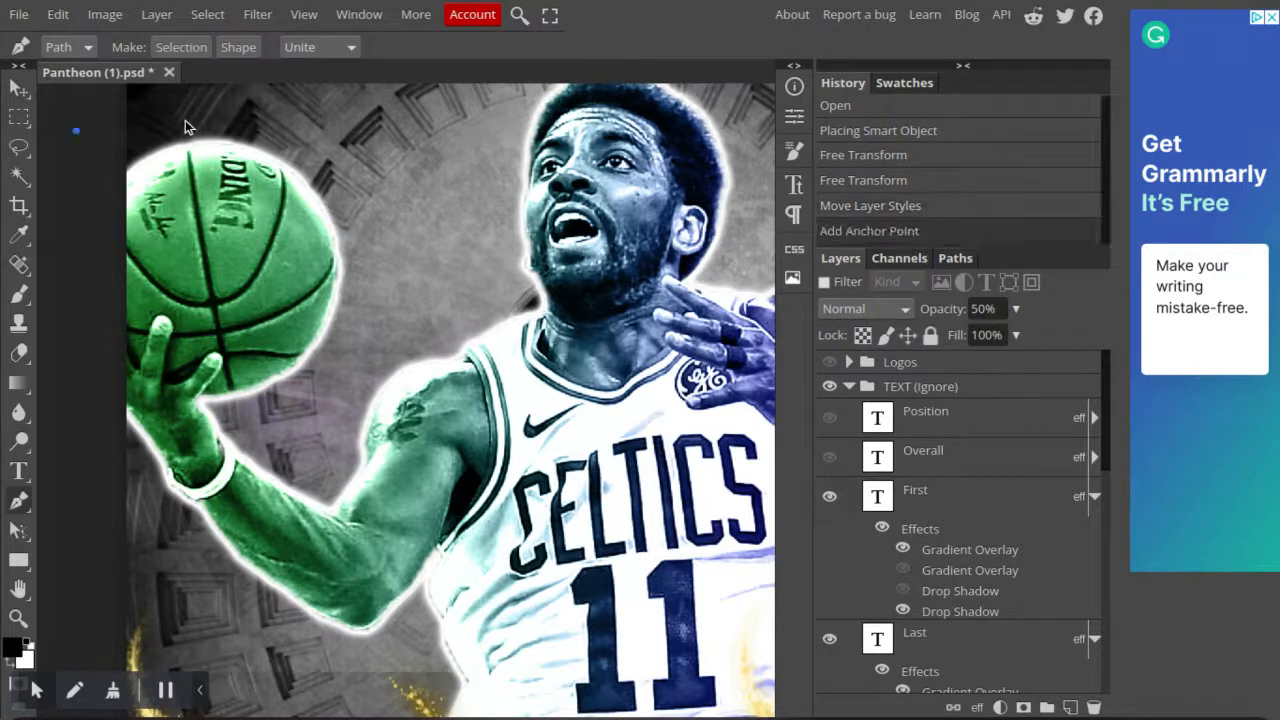
left_click(301, 130)
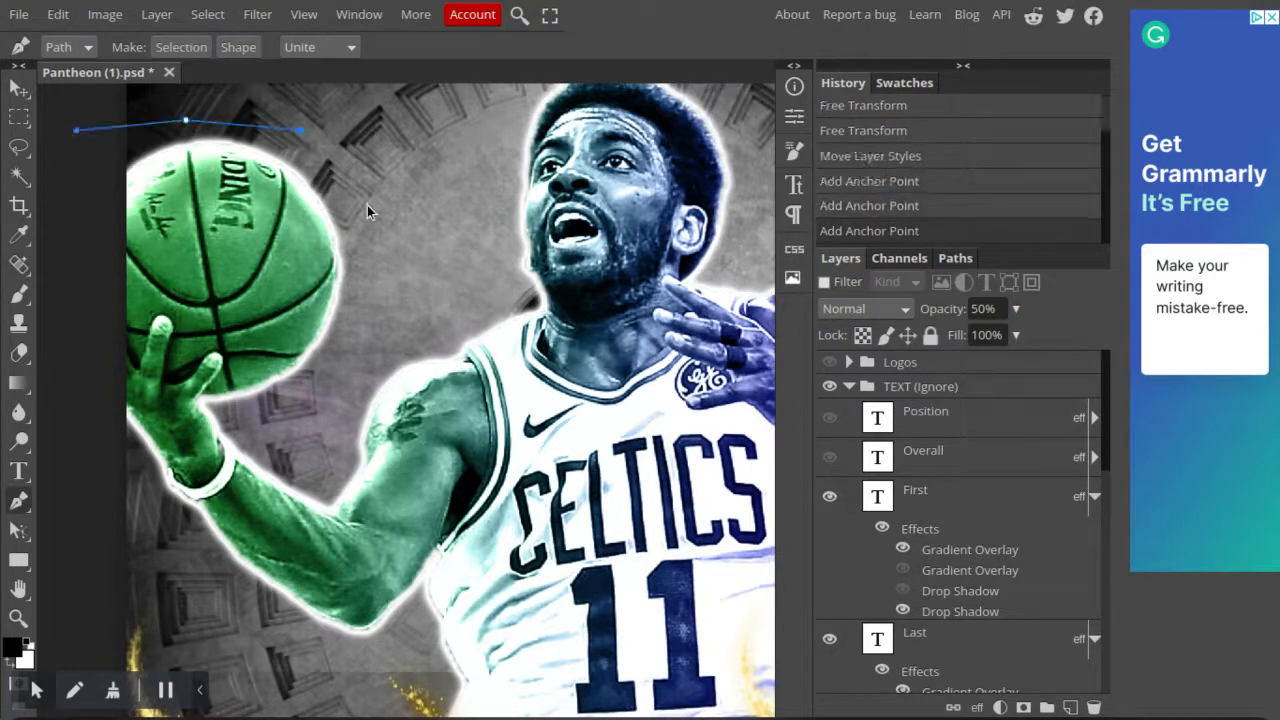
left_click(367, 205)
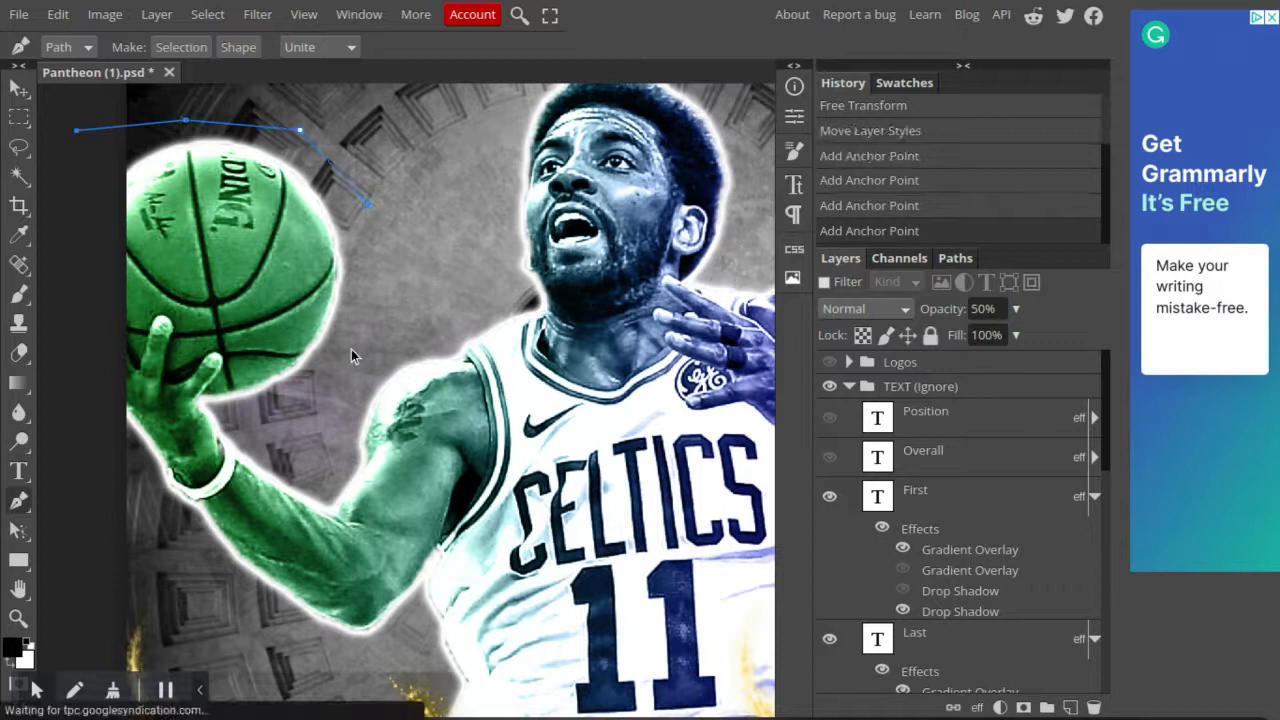
left_click(355, 345)
left_click(310, 376)
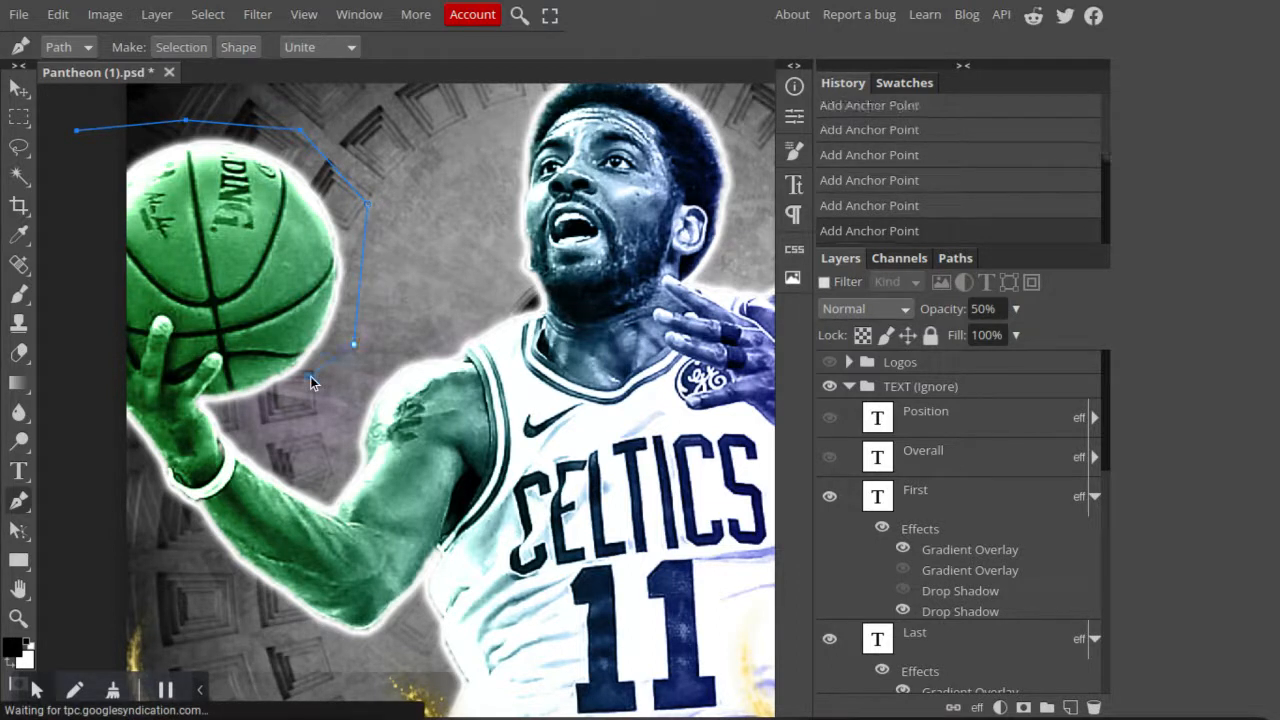
left_click(231, 407)
Trace the path from the ball's lower edge along the nearer finger's outer side up to its tip.
scroll(203, 410, "up", 5)
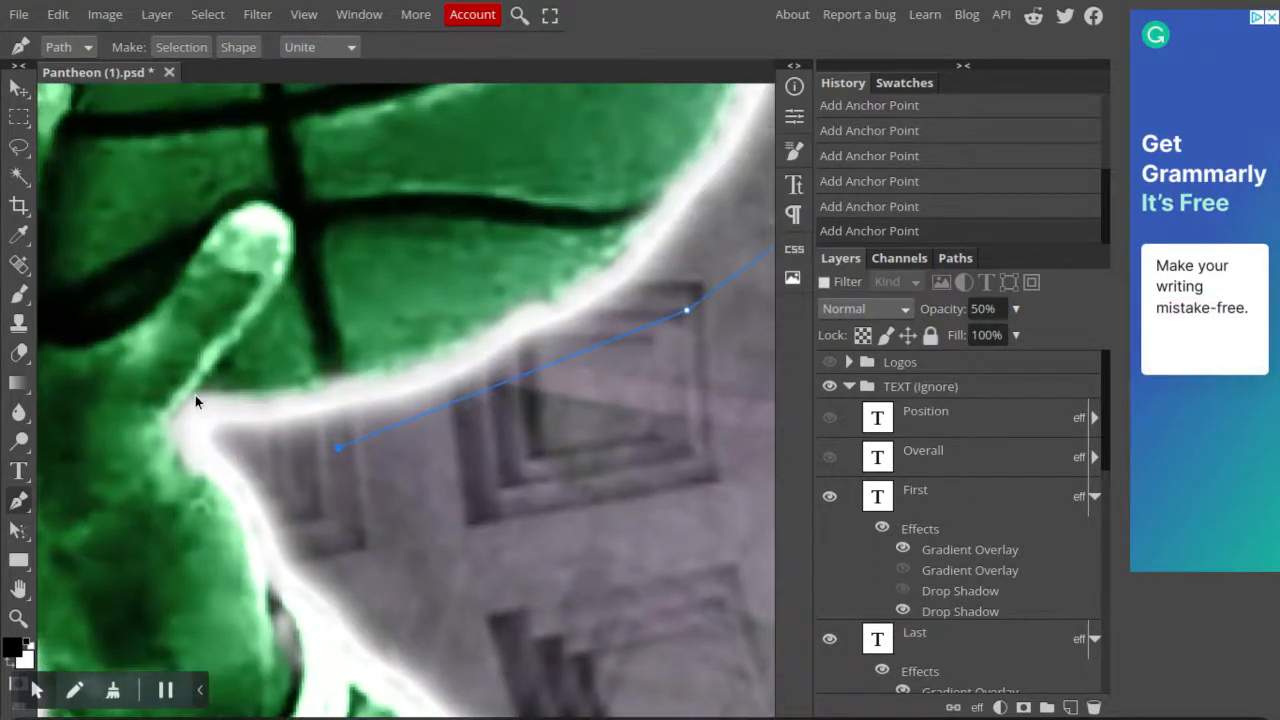
left_click(196, 392)
scroll(263, 305, "up", 1)
scroll(263, 305, "up", 1)
left_click_drag(267, 288, 269, 224)
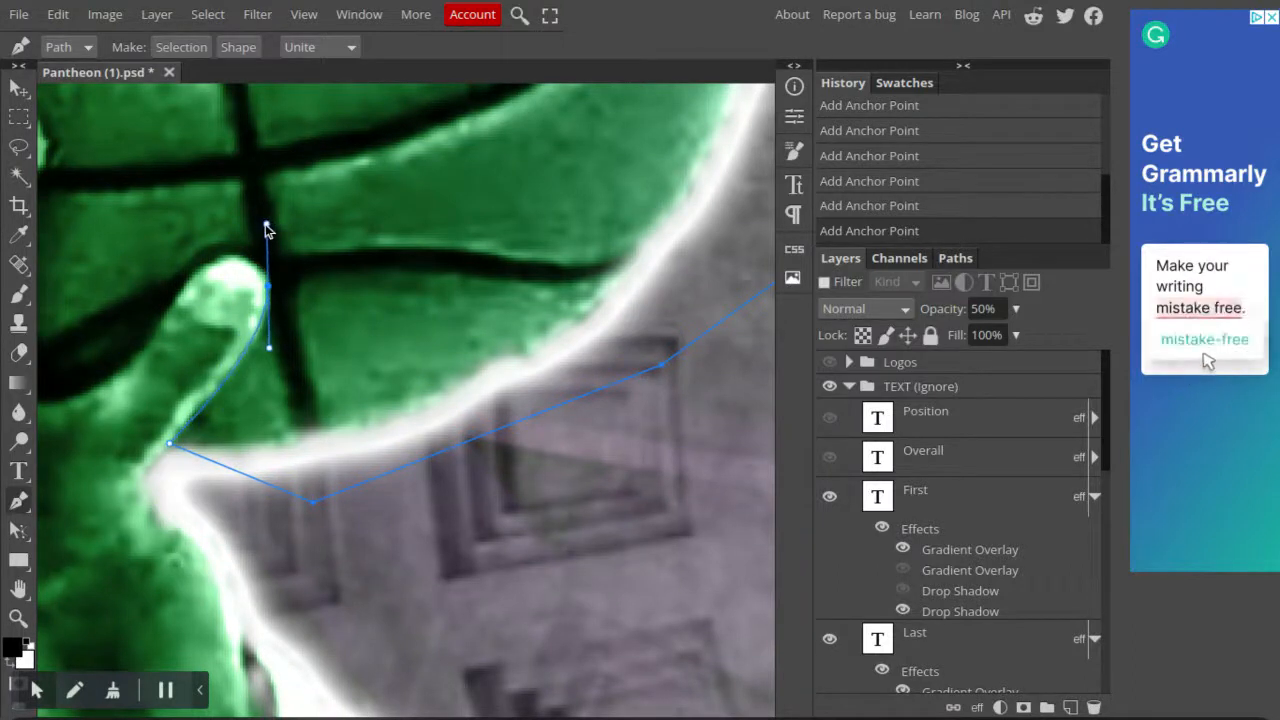
left_click(261, 283)
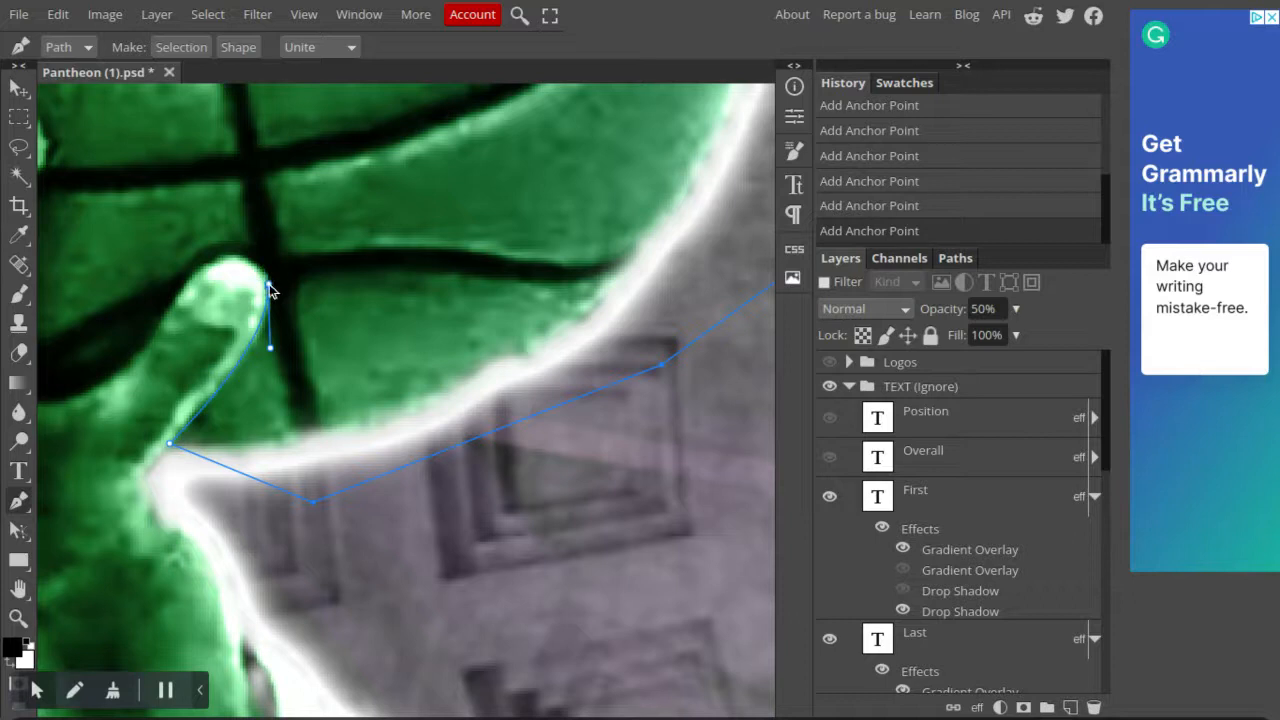
scroll(264, 286, "up", 4)
scroll(263, 285, "left", 4)
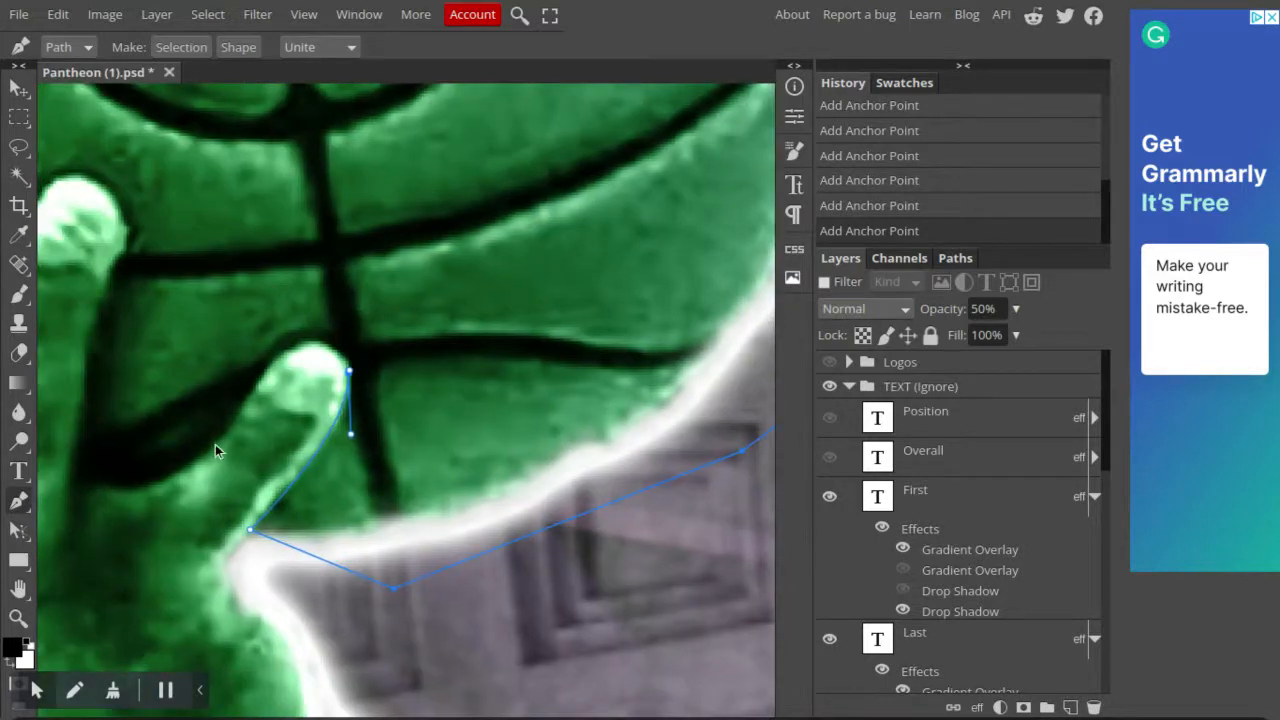
Curve the path around the nearer fingertip and down into the dark gap between the two fingers.
left_click_drag(253, 393, 184, 485)
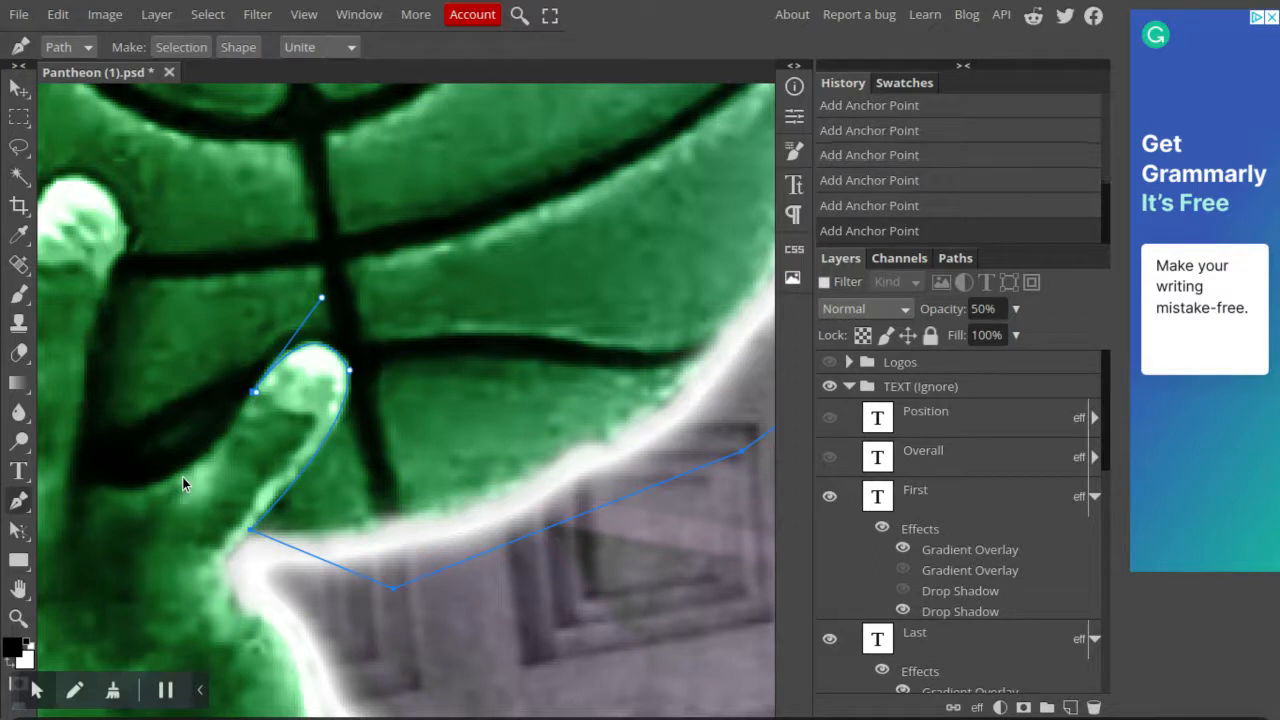
left_click_drag(169, 477, 129, 491)
left_click(169, 478, "alt")
left_click_drag(81, 474, 115, 479)
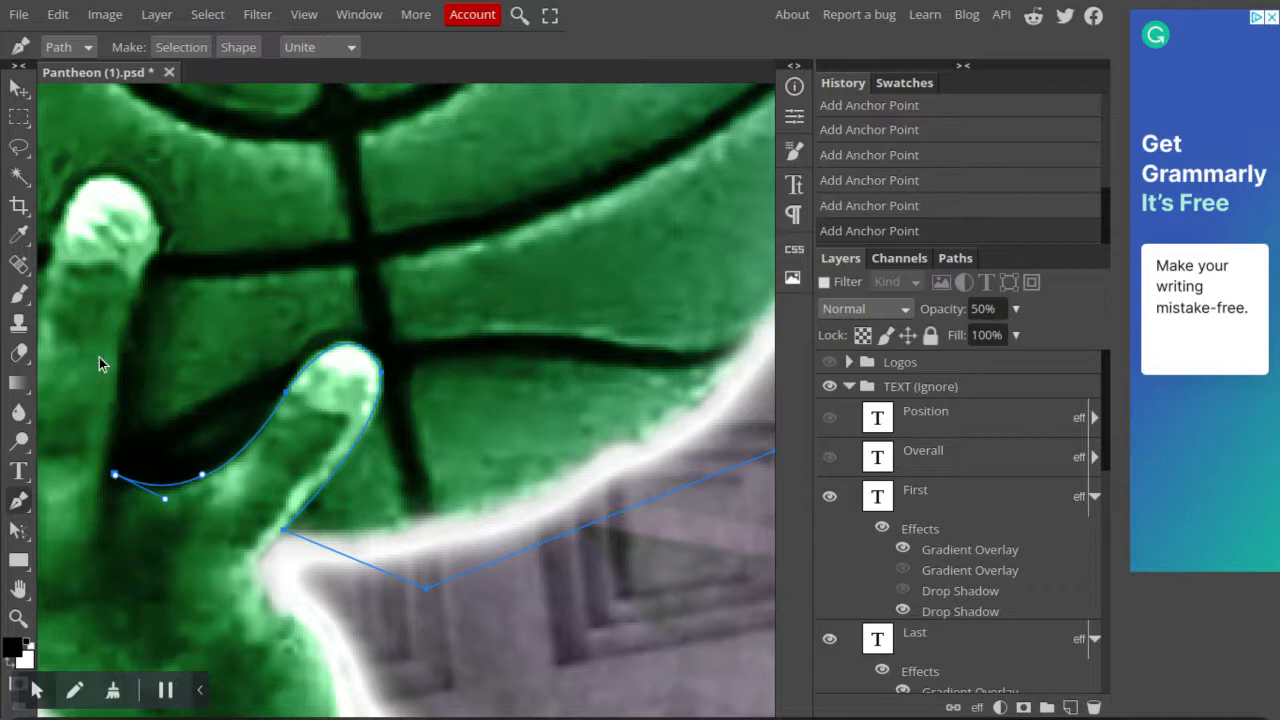
Trace the path up the taller finger's inner edge and onto its tip.
mouse_move(131, 318)
left_mouse_down()
mouse_move(146, 312)
mouse_move(131, 319)
left_mouse_up()
mouse_move(151, 248)
left_mouse_down()
mouse_move(171, 235)
mouse_move(157, 243)
left_mouse_up()
mouse_move(131, 183)
left_mouse_down()
mouse_move(109, 172)
mouse_move(127, 185)
left_mouse_up()
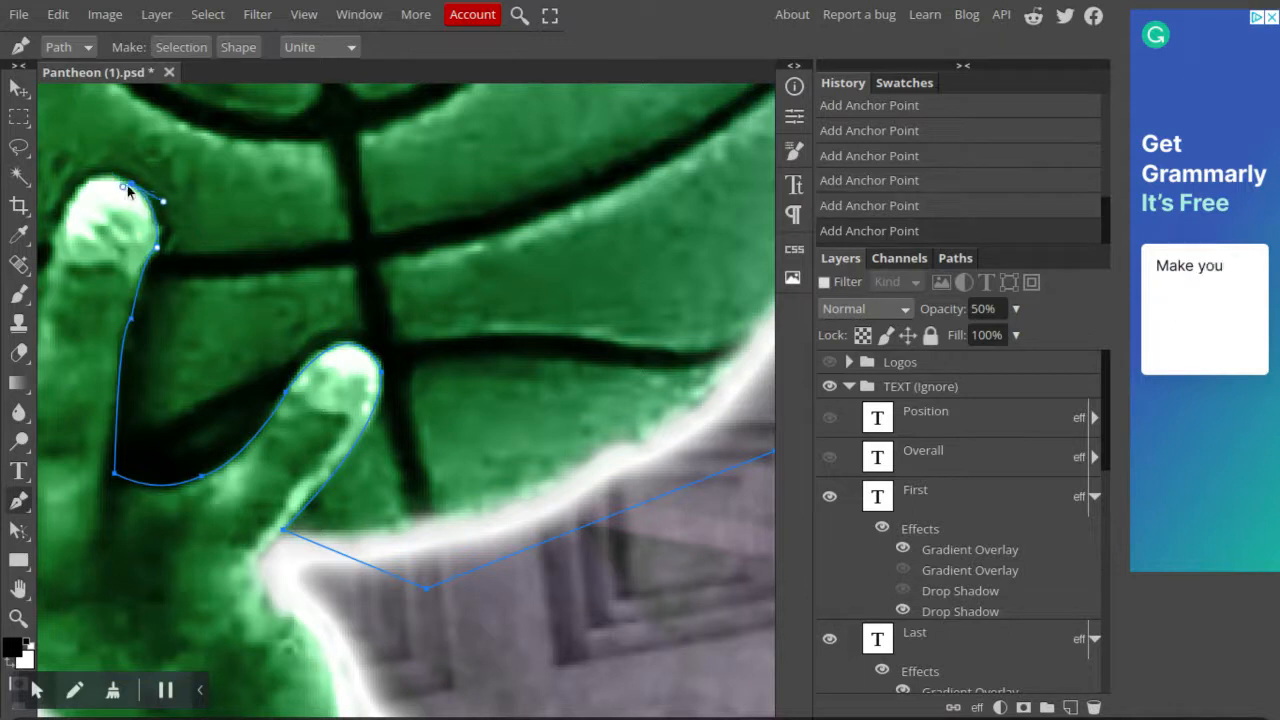
Carry the path over the taller fingertip, down the finger's far side, and out past the canvas edge.
scroll(105, 240, "left", 2)
scroll(105, 240, "up", 1)
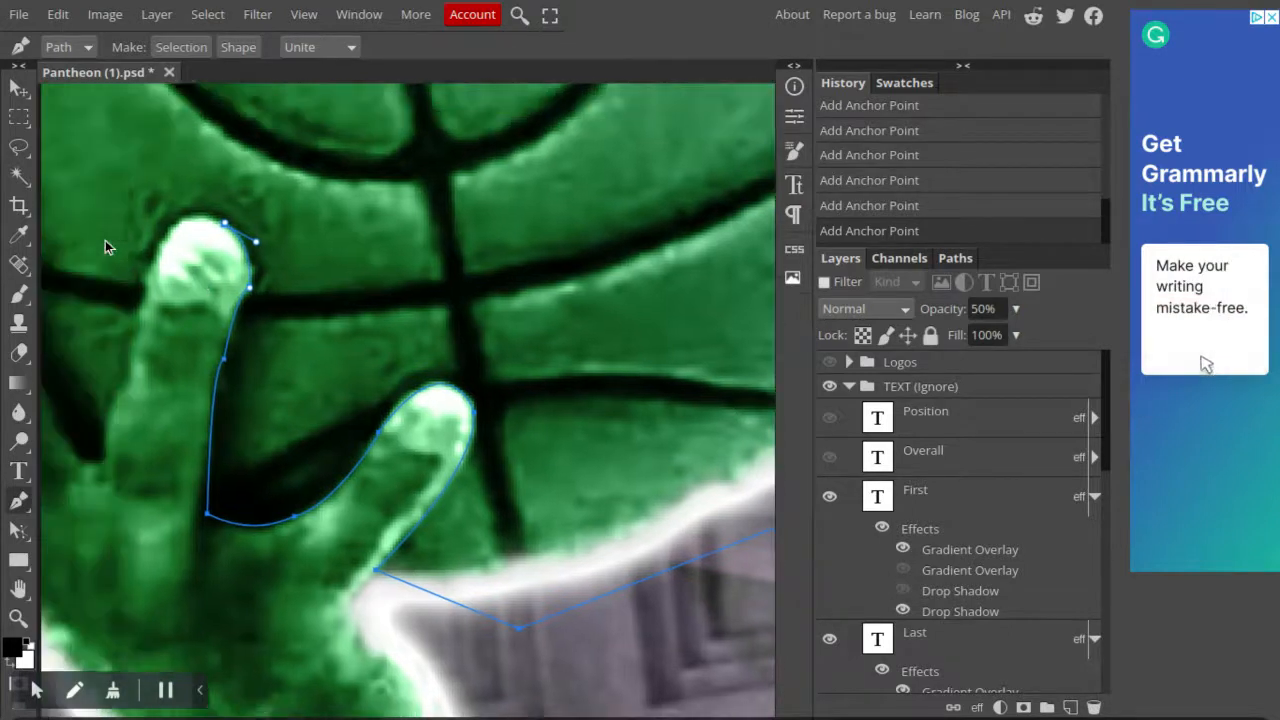
left_click_drag(135, 489, 135, 521)
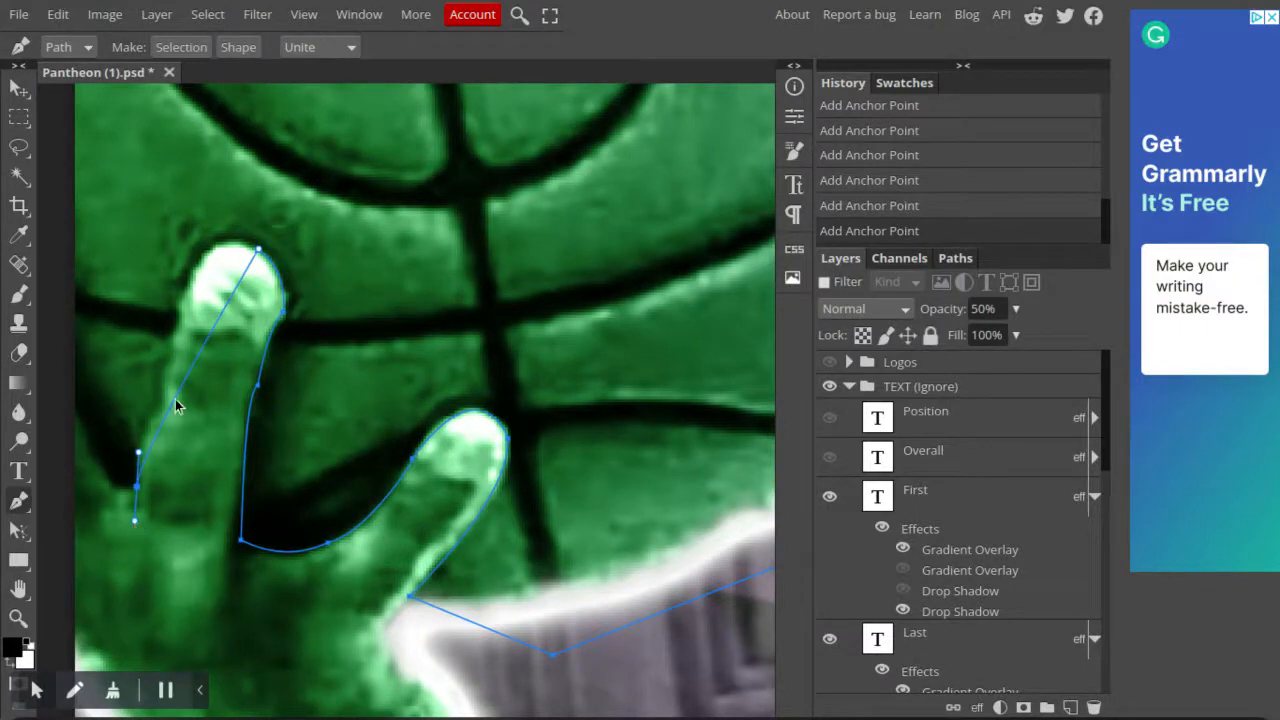
key("ctrl+z")
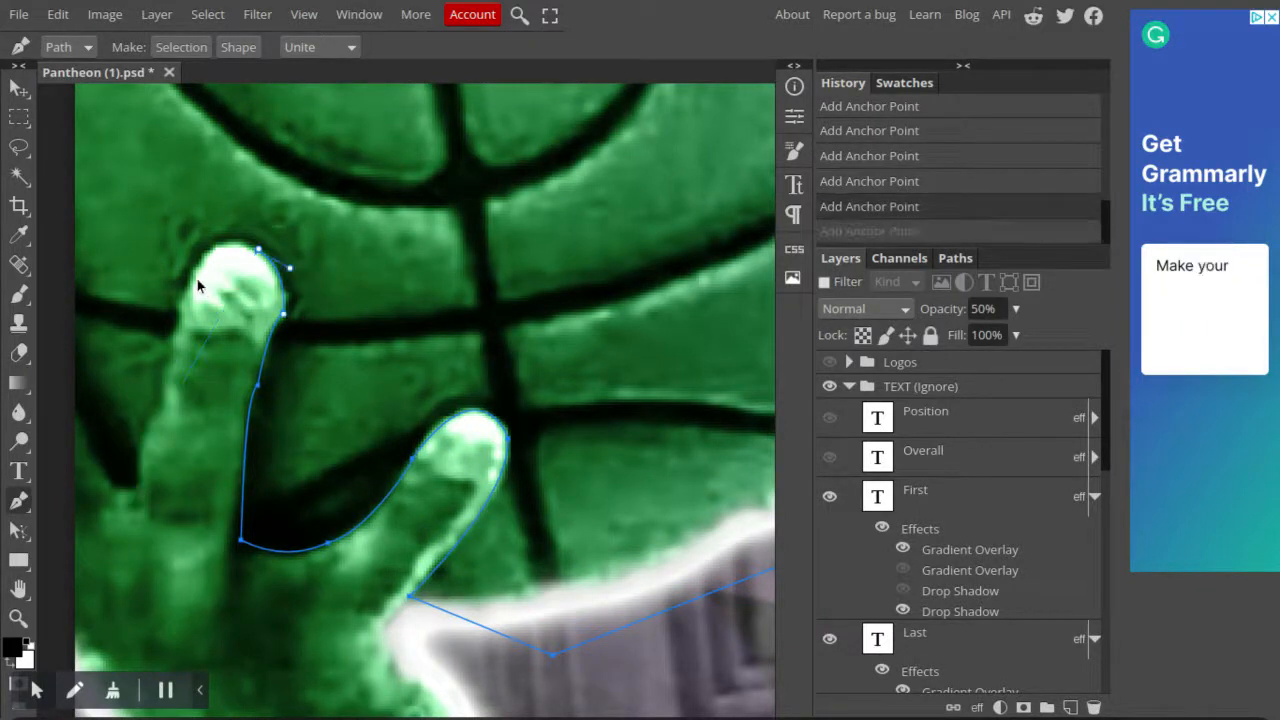
left_click_drag(194, 280, 203, 249)
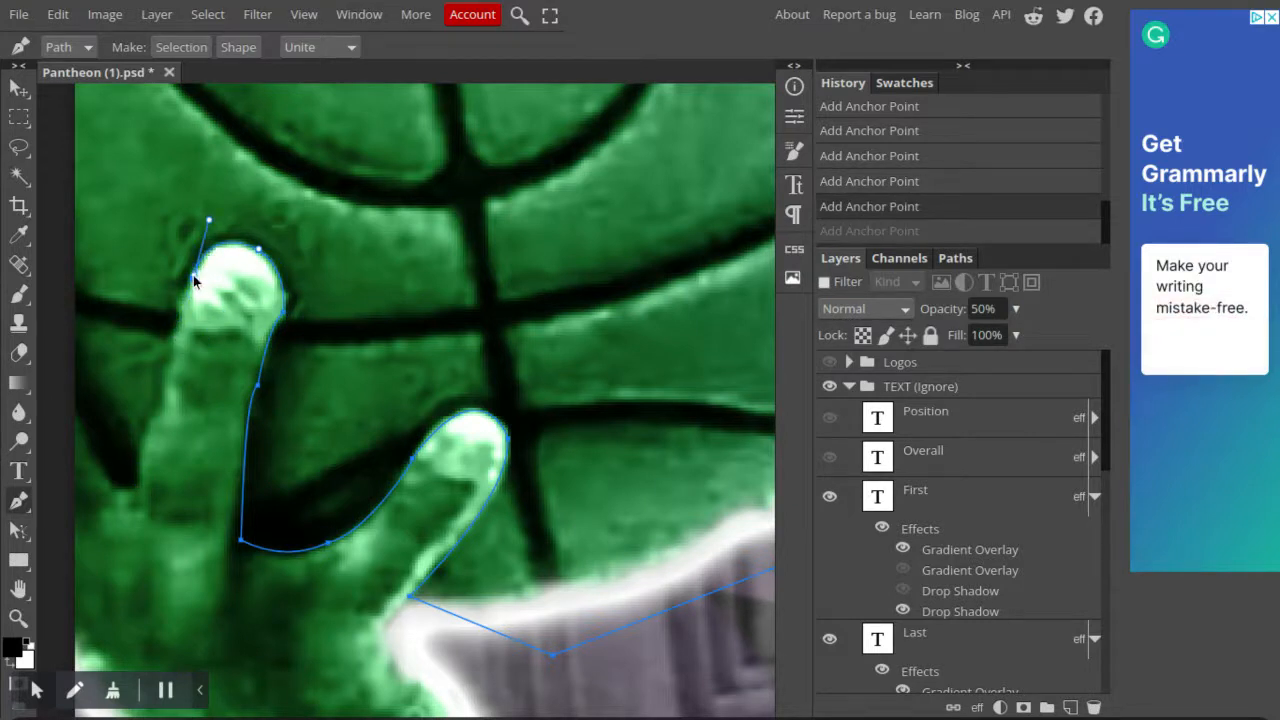
left_click_drag(164, 404, 166, 431)
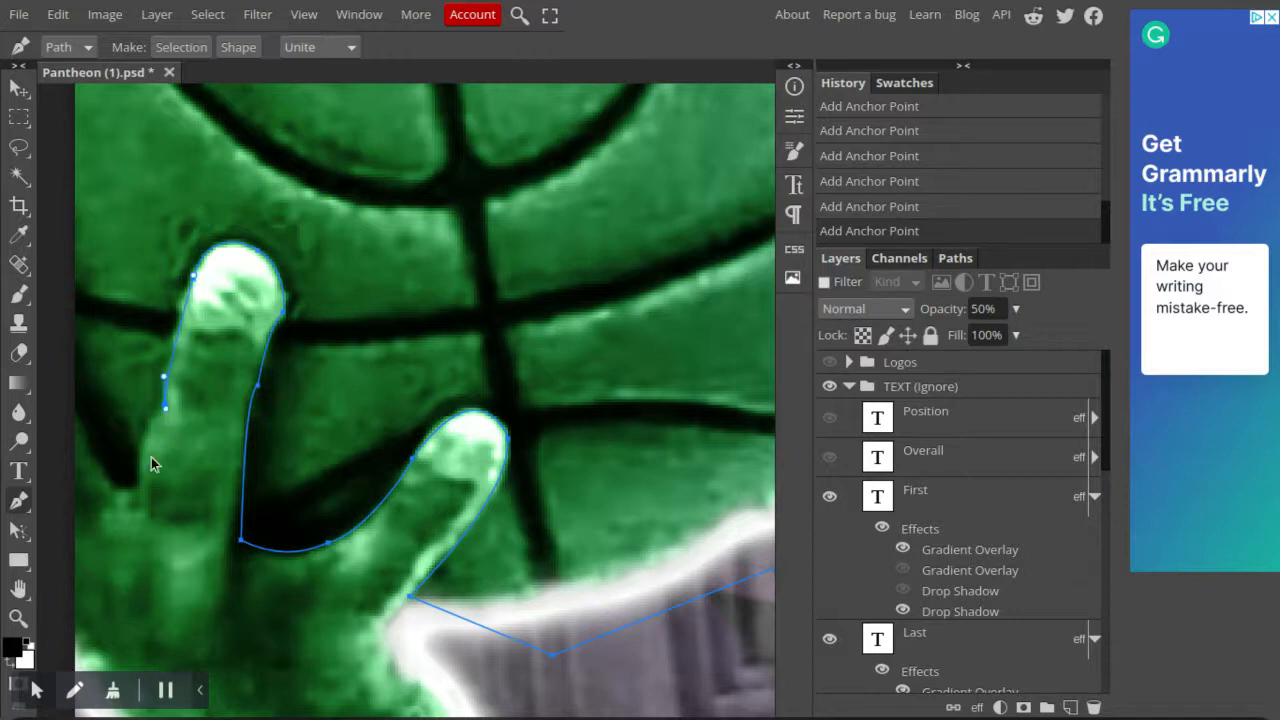
left_click_drag(139, 485, 97, 459)
left_click(57, 377)
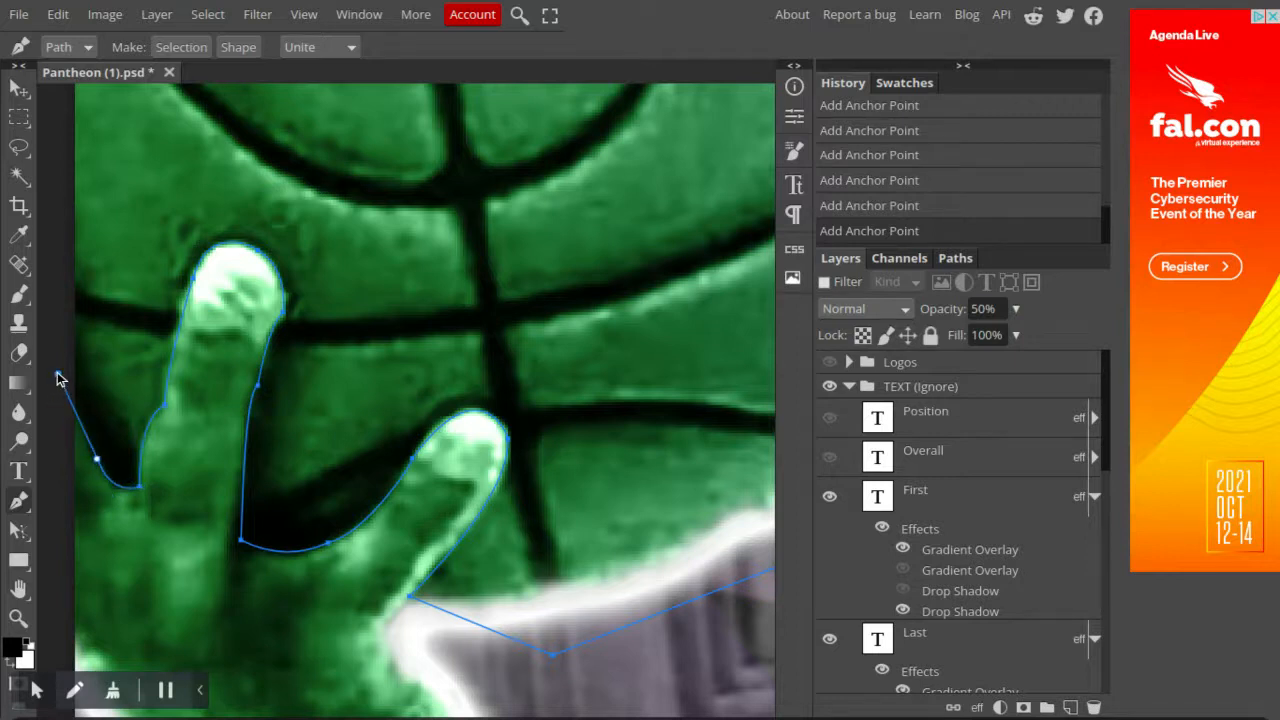
left_click_drag(56, 375, 60, 376)
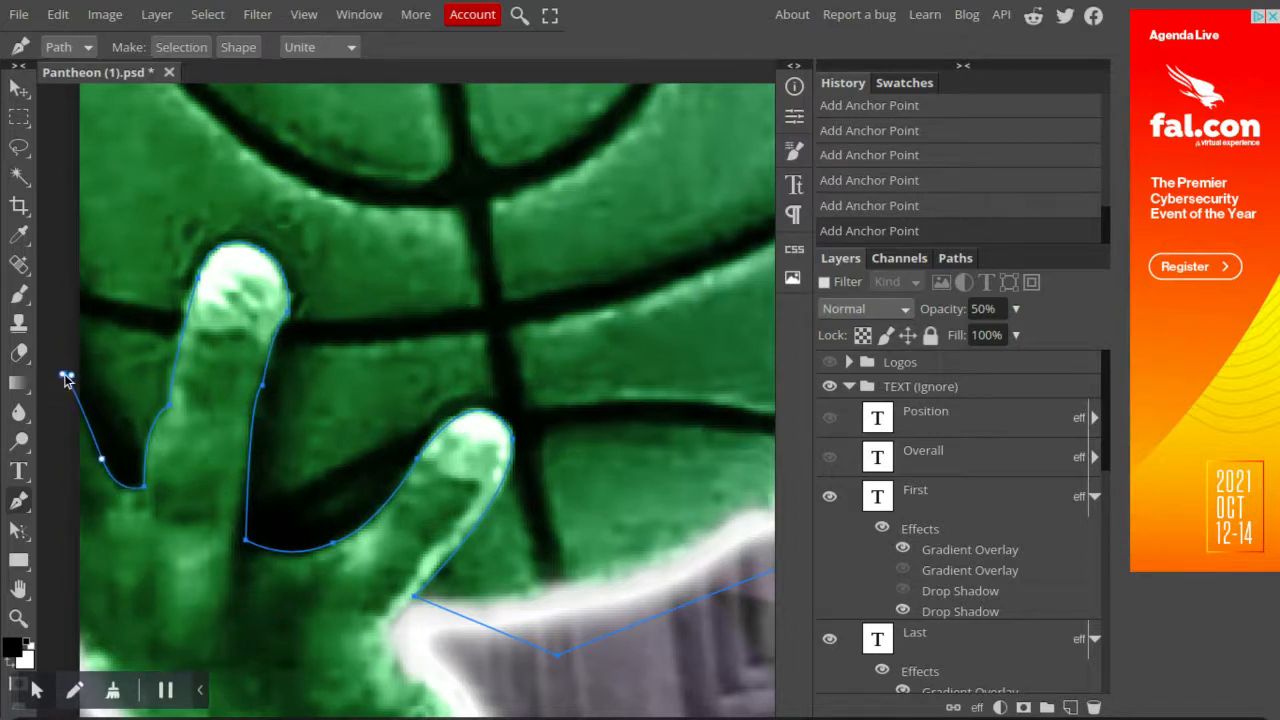
Close the basketball path outside the canvas by joining it back to its first anchor point.
scroll(65, 378, "down", 1)
scroll(66, 378, "down", 5)
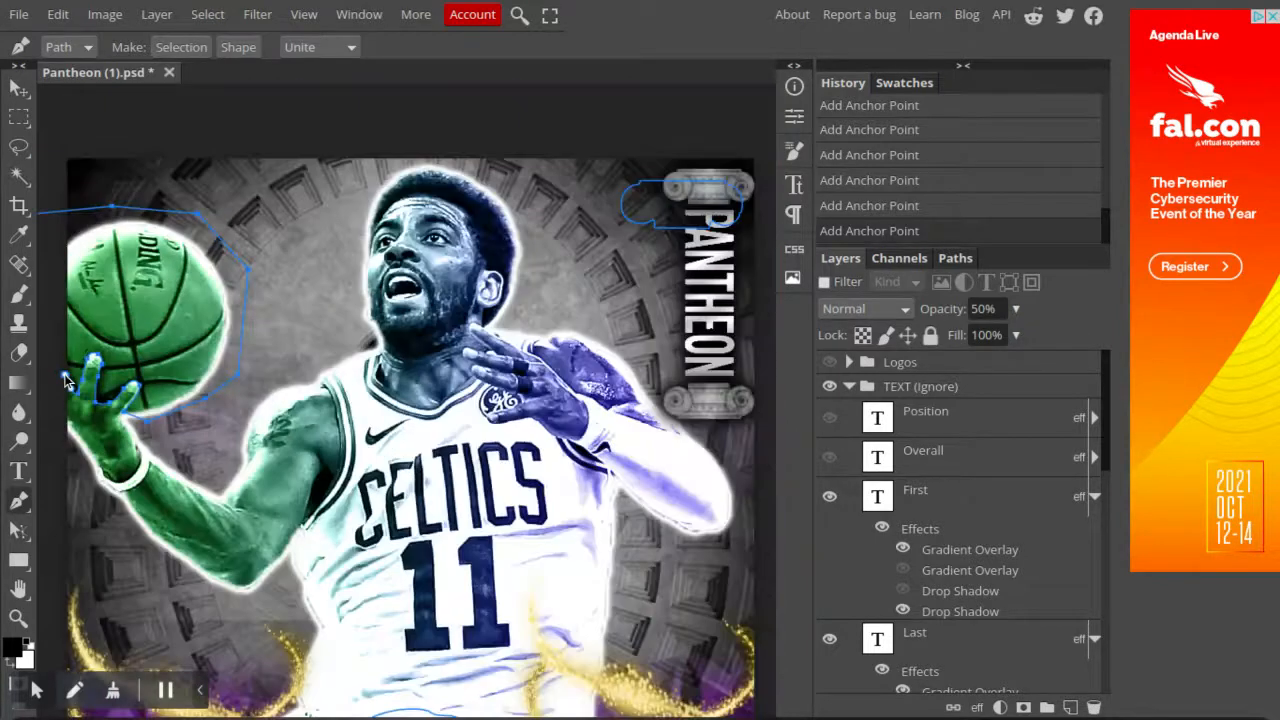
scroll(66, 378, "up", 2)
left_click(105, 333)
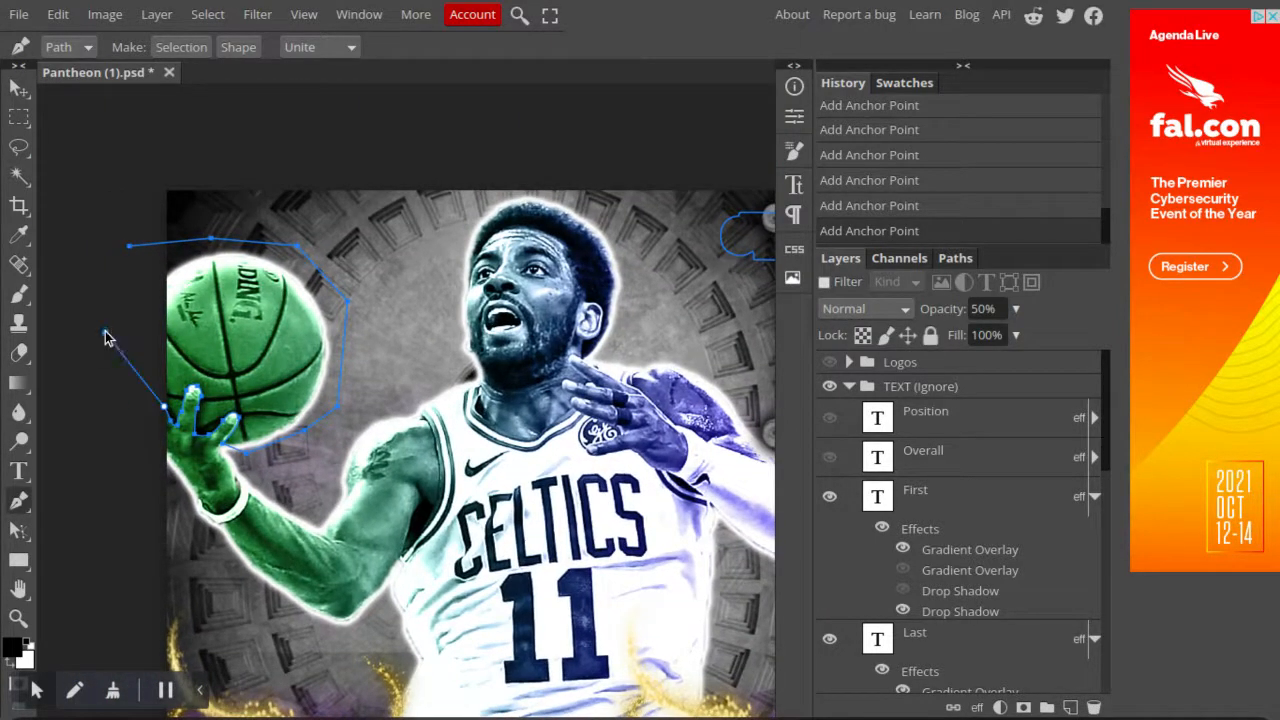
left_click(128, 247)
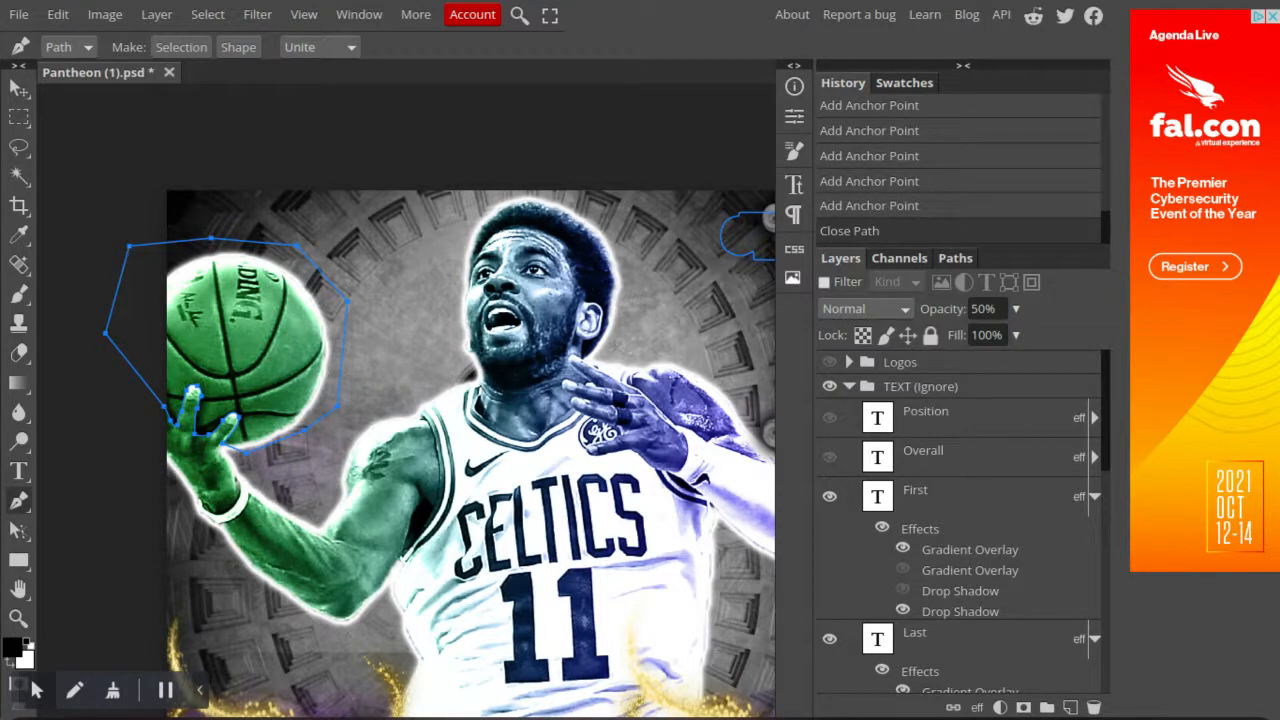
Delete the two leftover paths over the YETIJAM text and beside the PANTHEON logo from the Working Path.
key("ctrl+0")
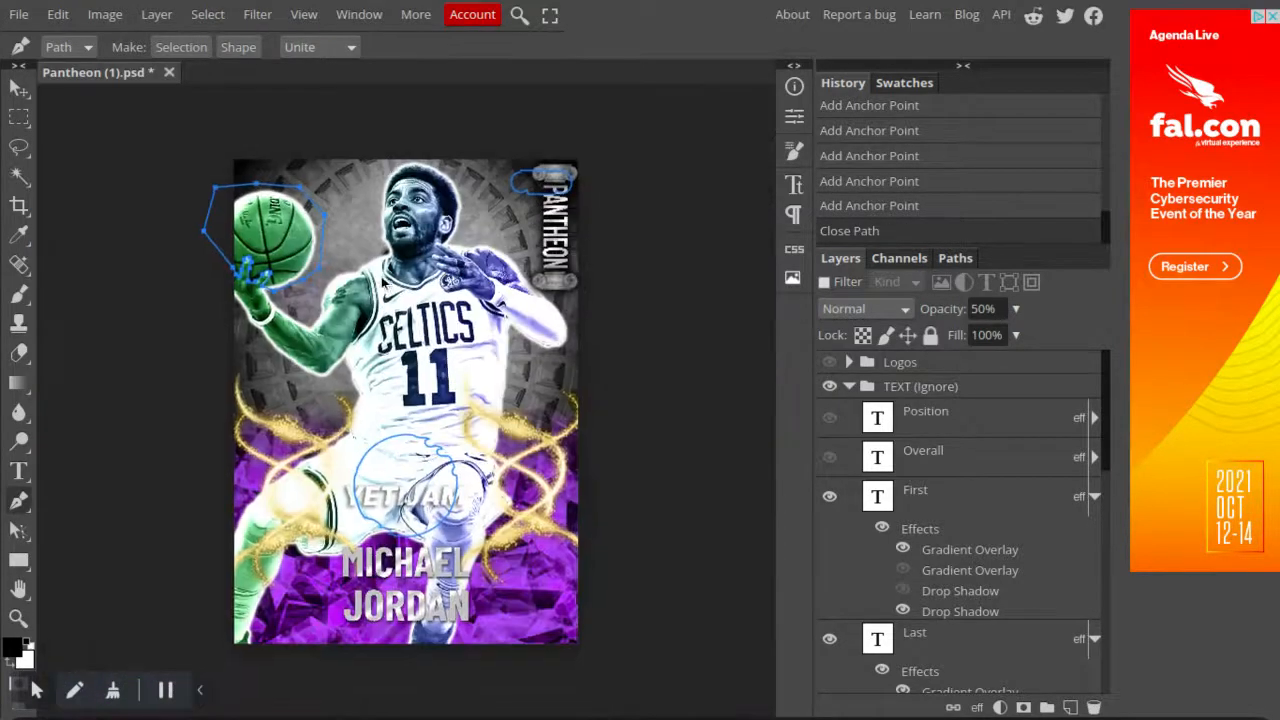
left_click(945, 258)
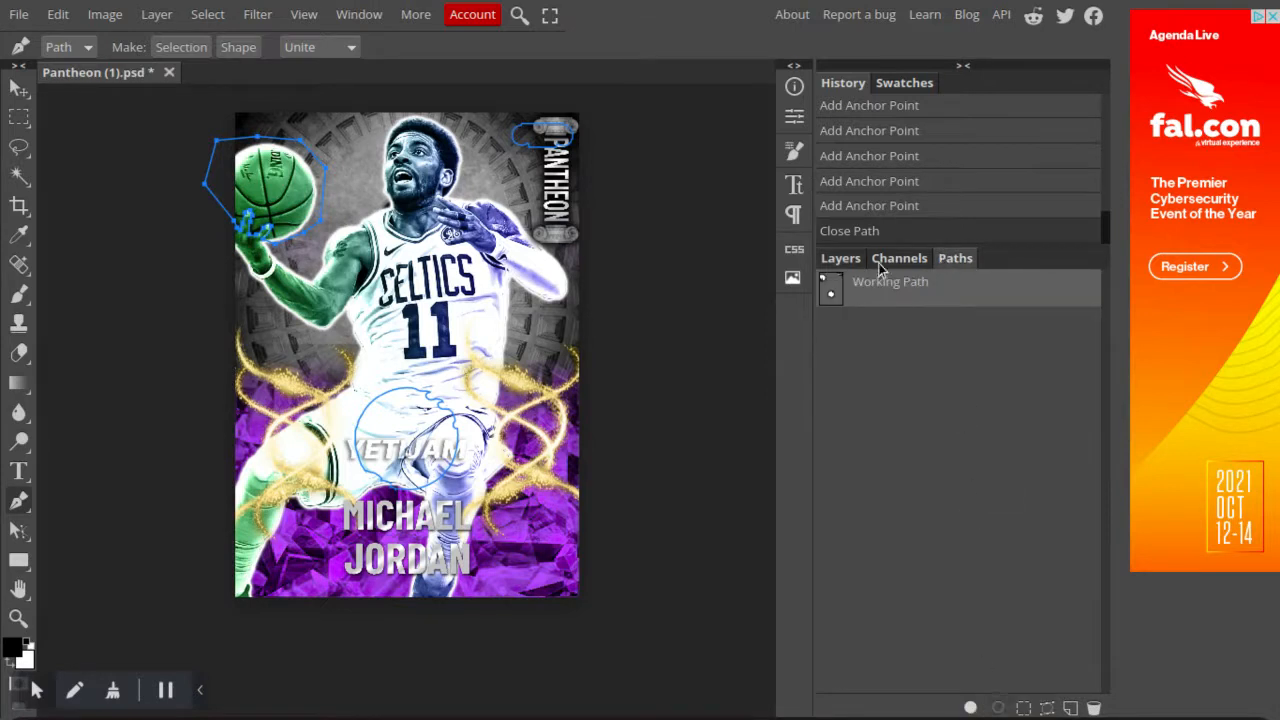
key("a")
left_click(428, 445)
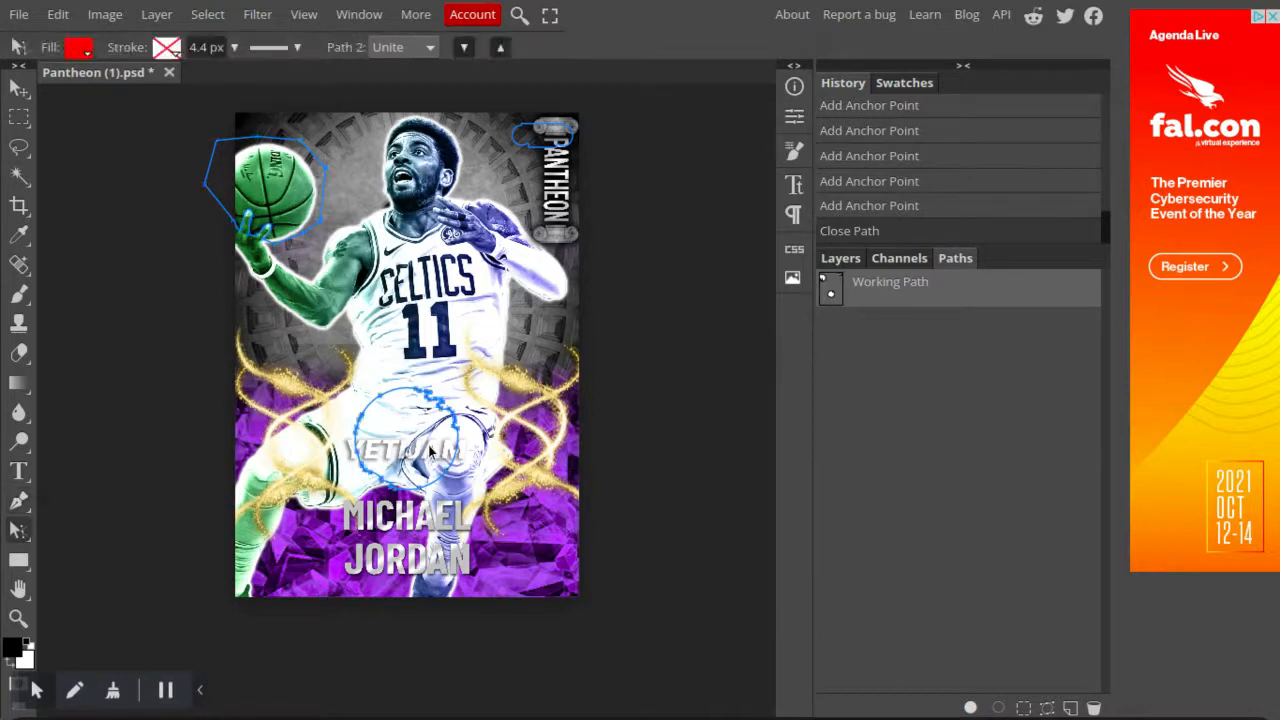
key("Delete")
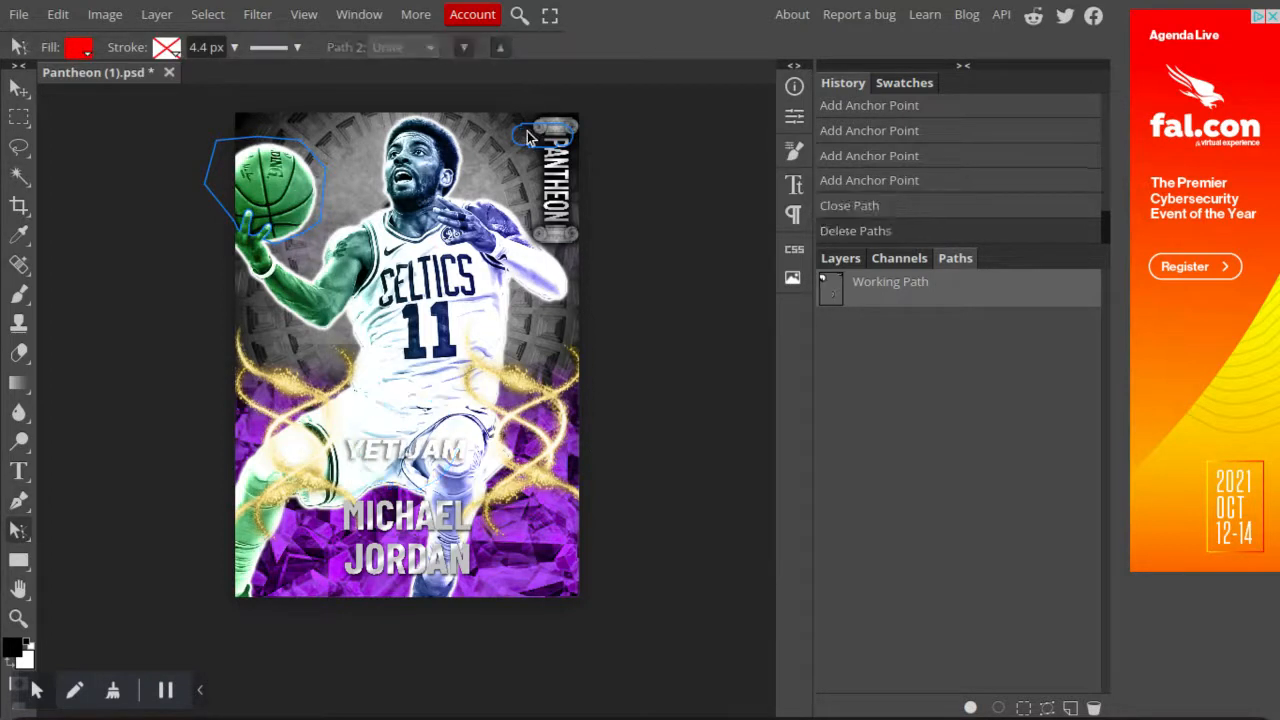
left_click(527, 131)
key("Delete")
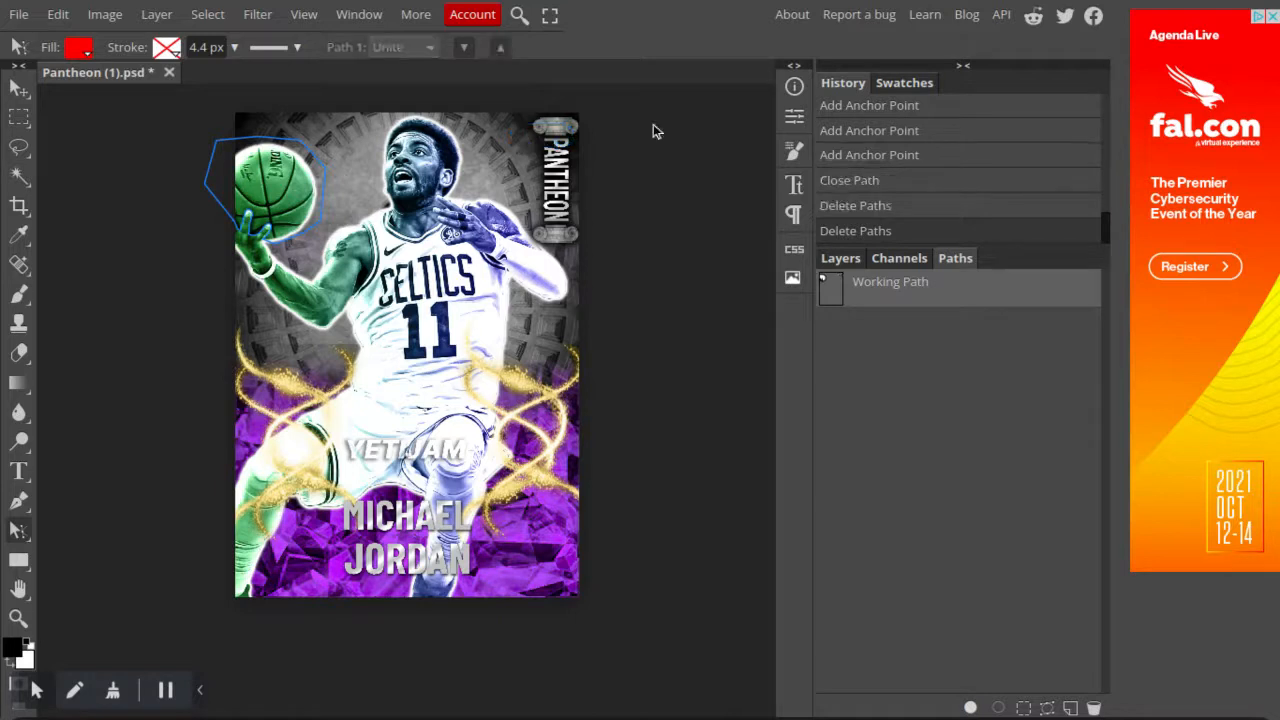
Select the closed basketball path and make the kyrie irving fx (1) layer active.
left_click(206, 182)
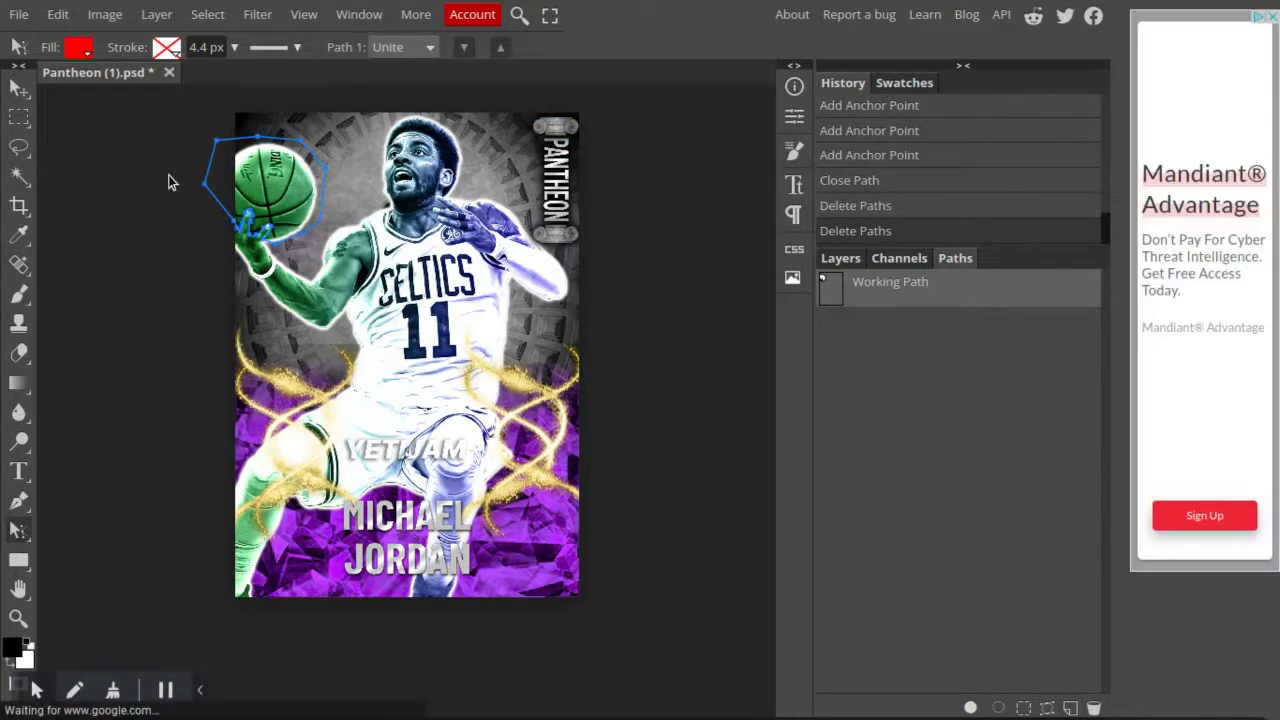
left_click(18, 500)
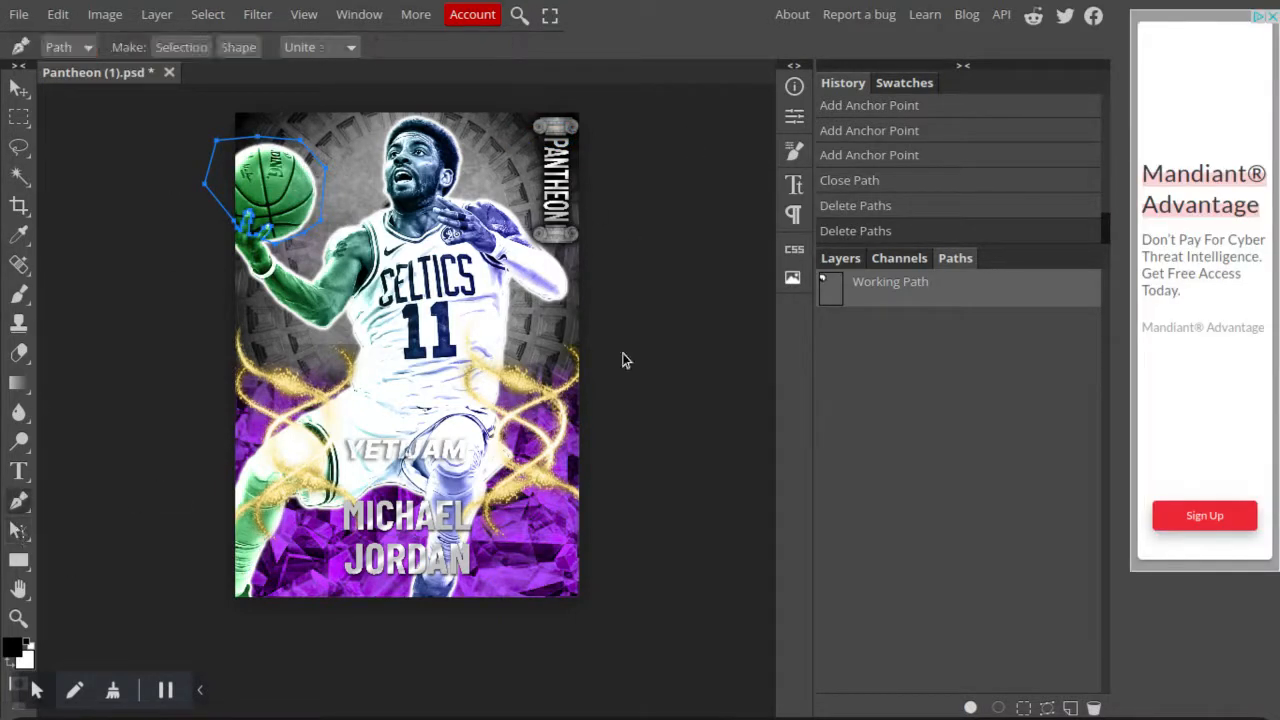
left_click(865, 262)
scroll(962, 410, "down", 5)
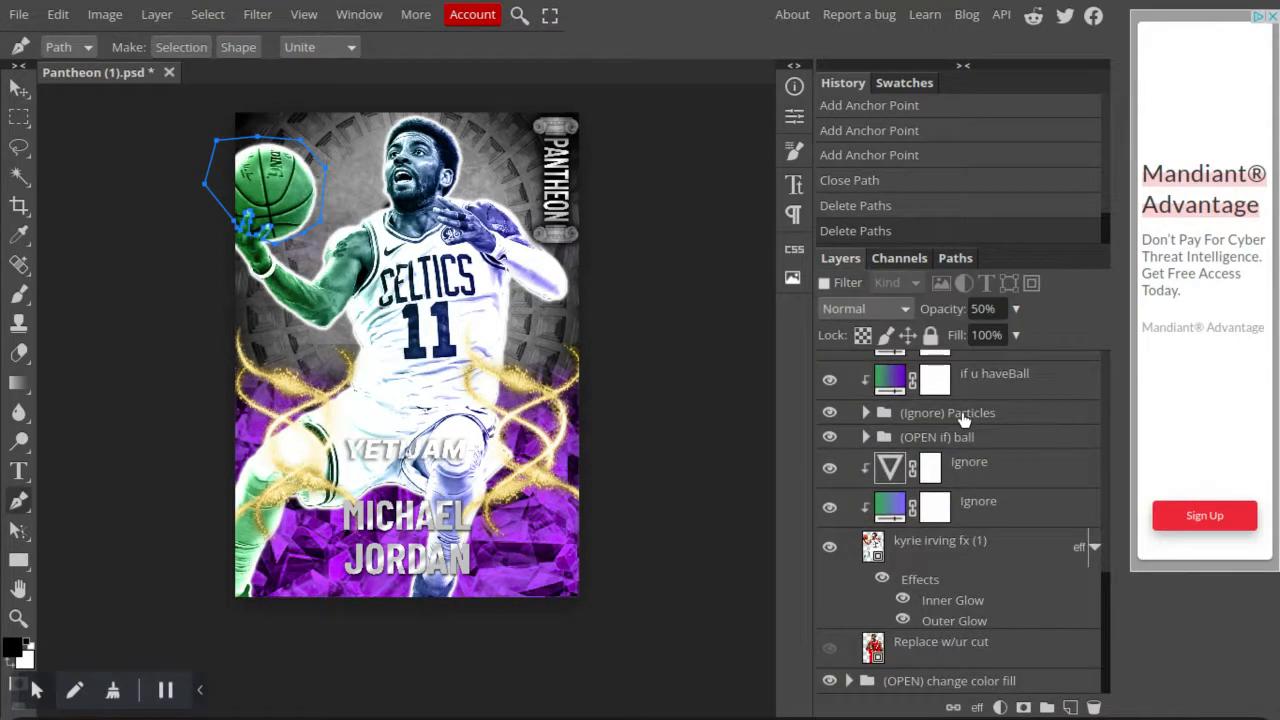
scroll(961, 414, "up", 7)
scroll(884, 414, "down", 8)
left_click(1012, 562)
Convert the basketball path into a new anti-aliased selection.
scroll(222, 136, "up", 1)
scroll(222, 136, "up", 4)
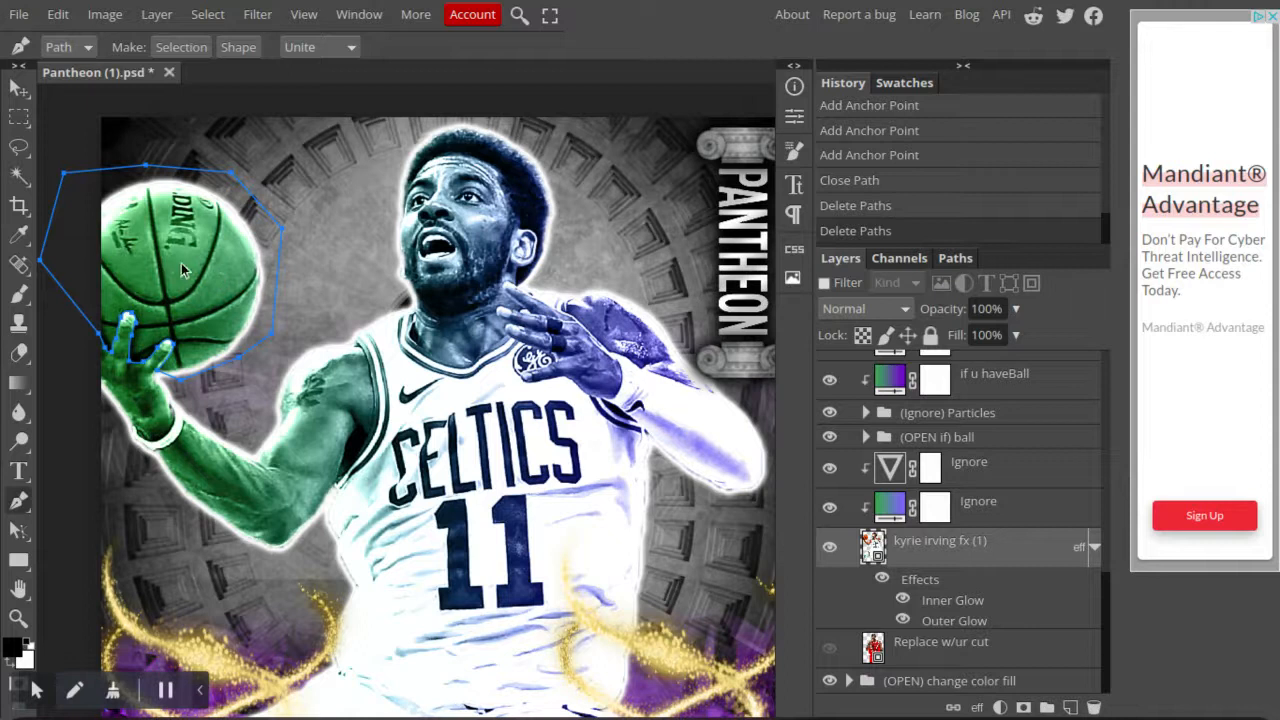
scroll(179, 292, "up", 6)
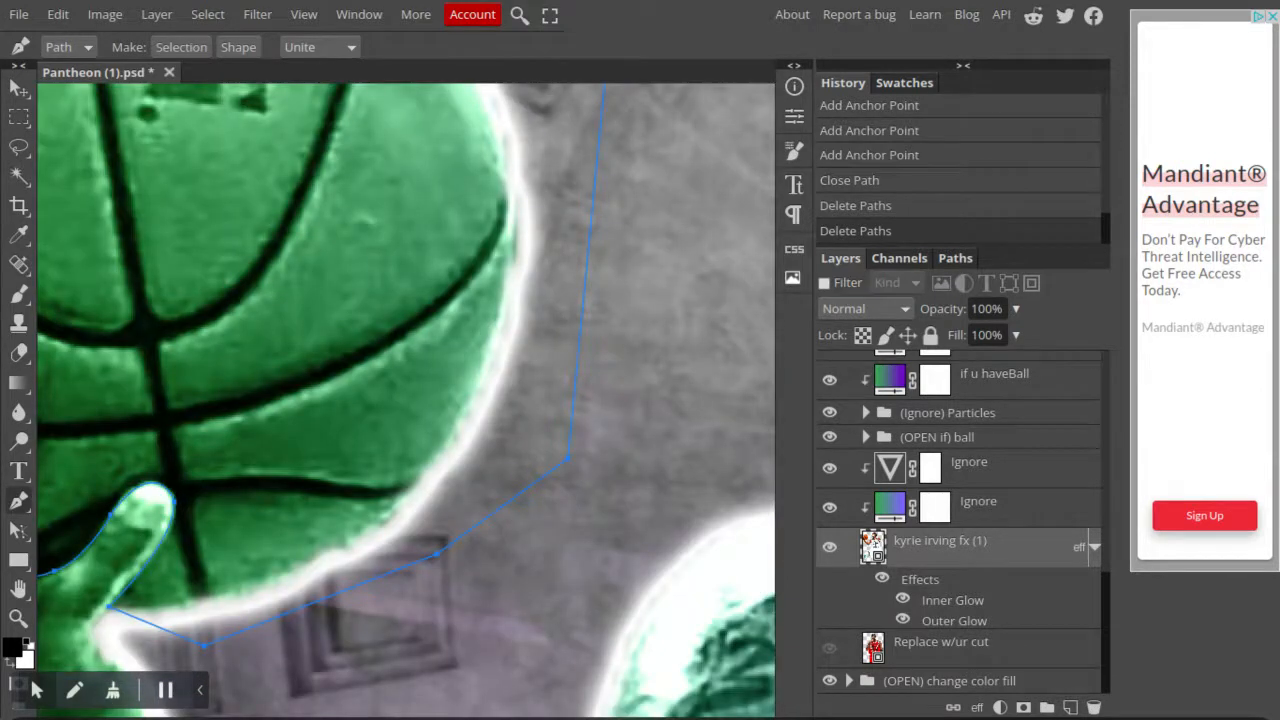
key("ctrl+0")
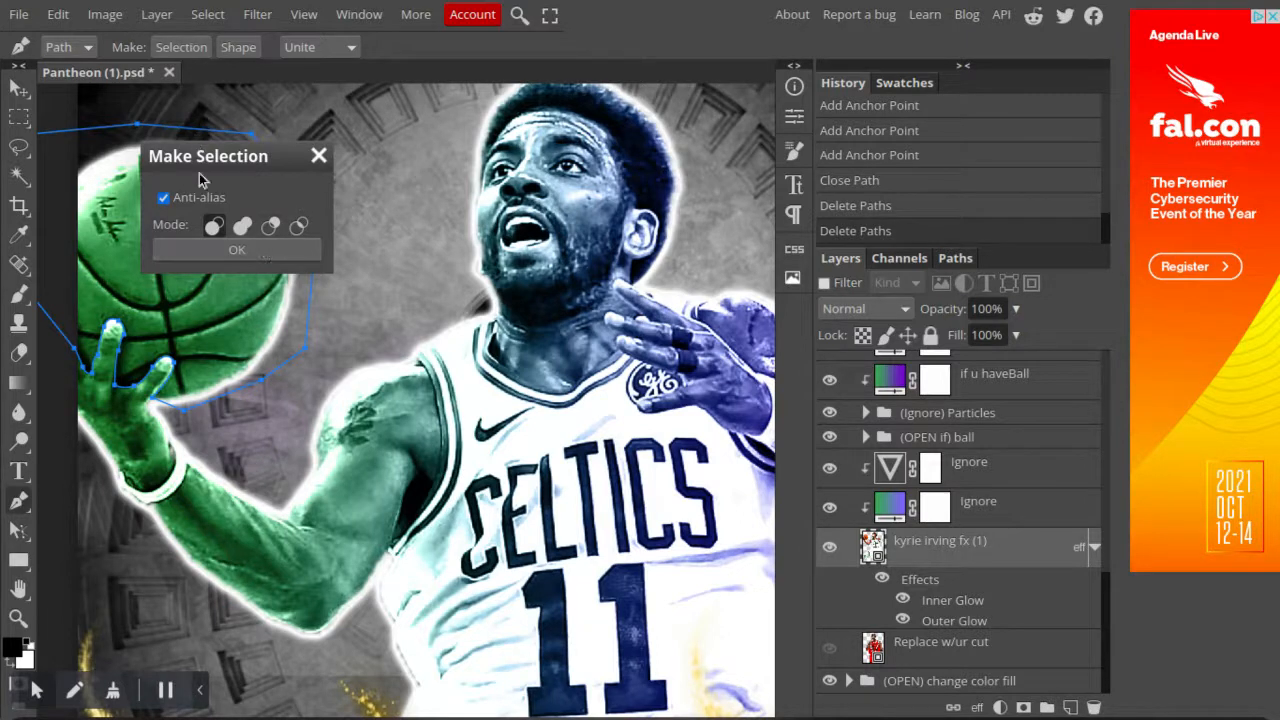
left_click(203, 247)
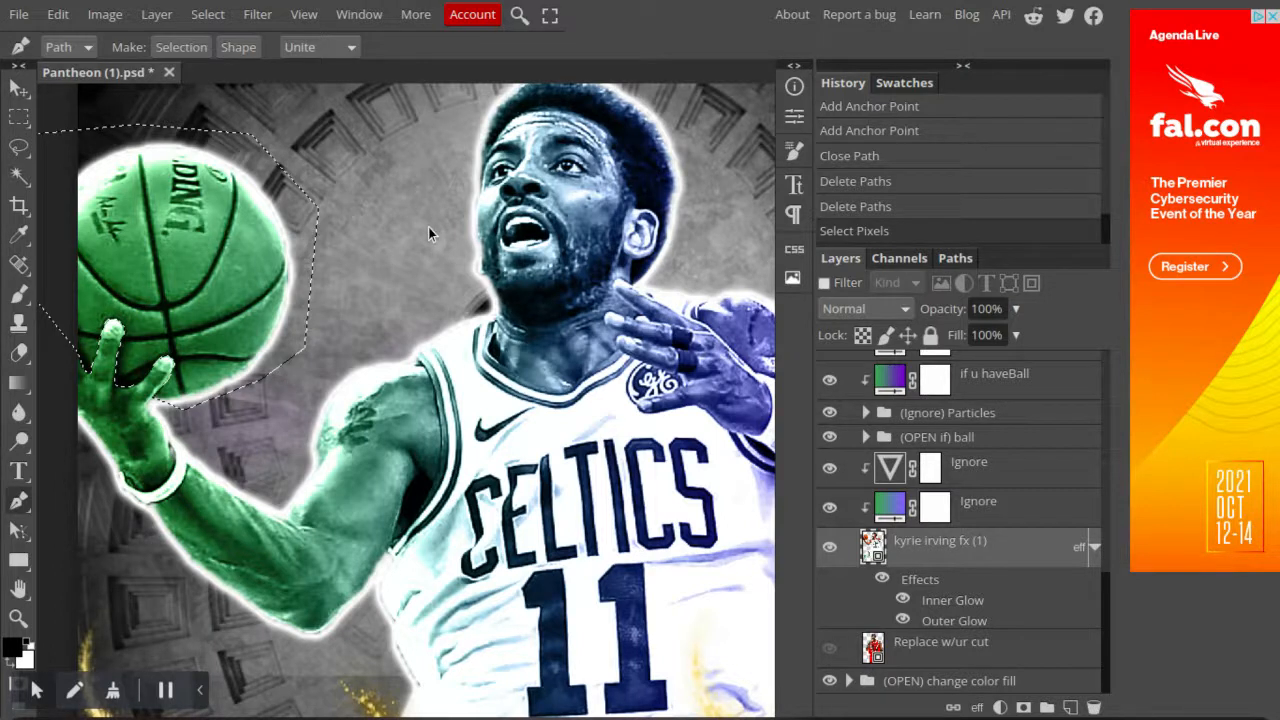
Copy the selected basketball from the player cutout onto its own layer and move that layer into the (OPEN if) ball group.
scroll(275, 257, "up", 10)
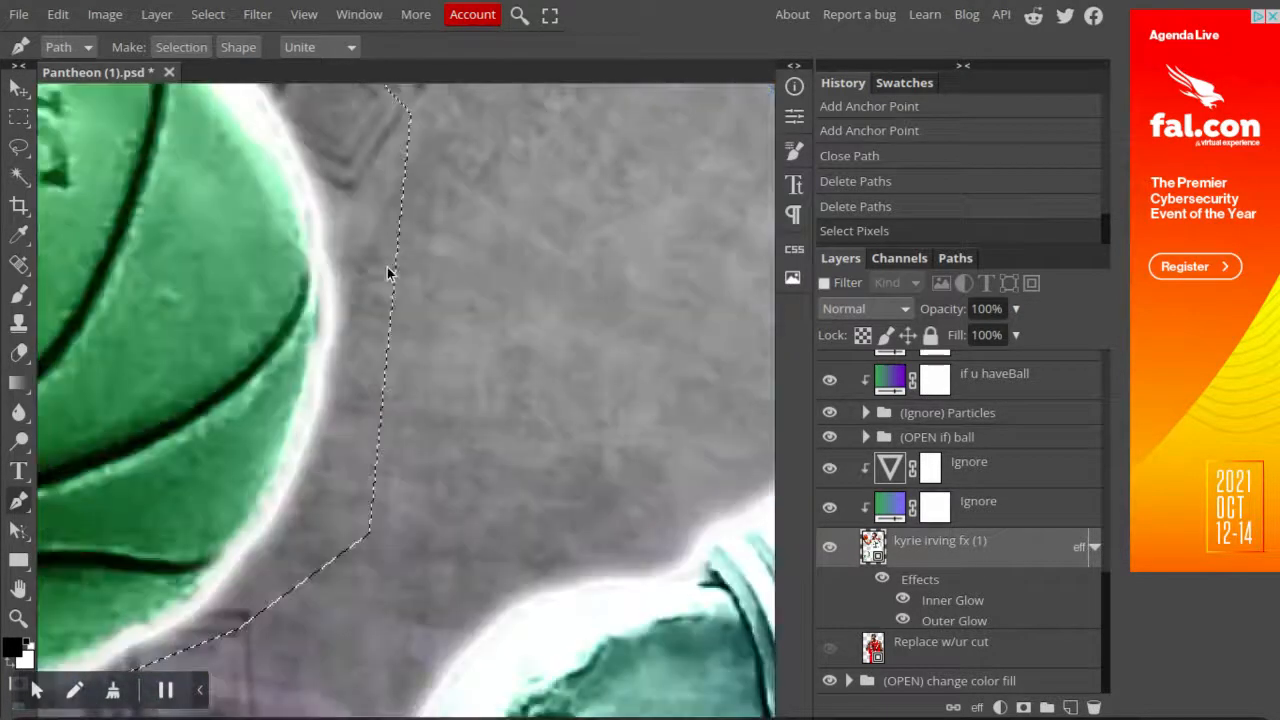
scroll(387, 267, "down", 10)
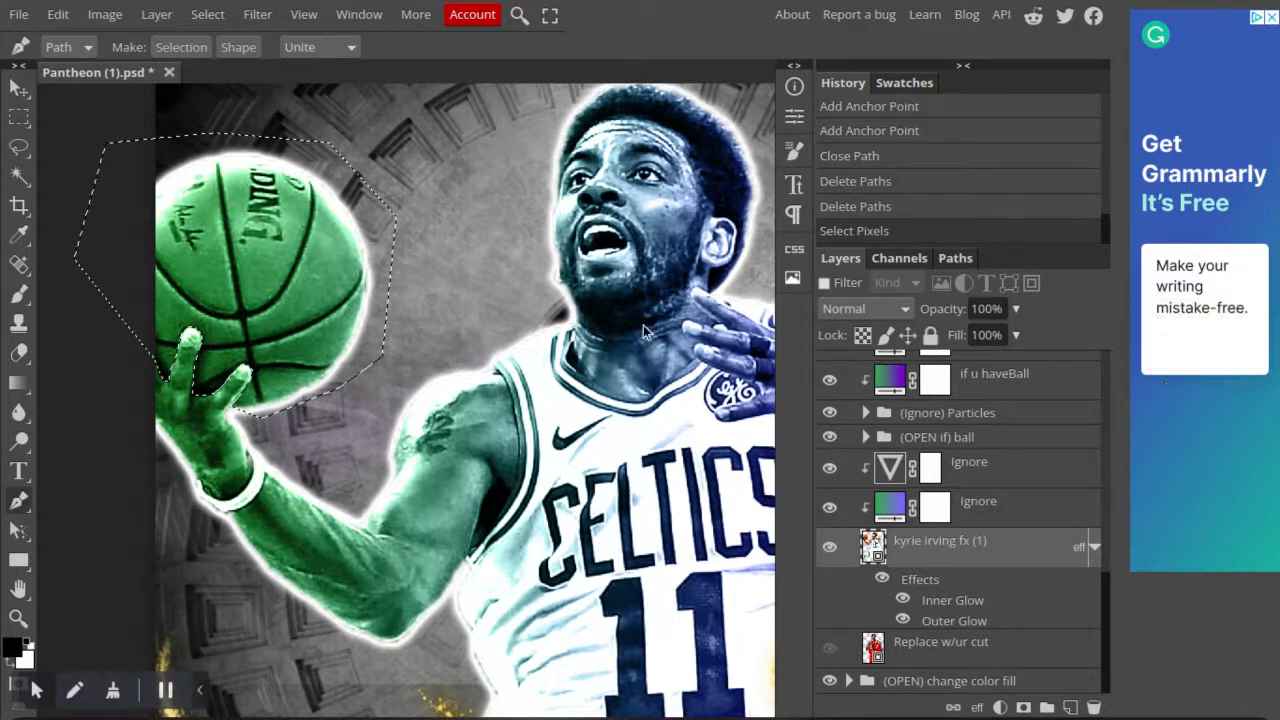
key("ctrl+j")
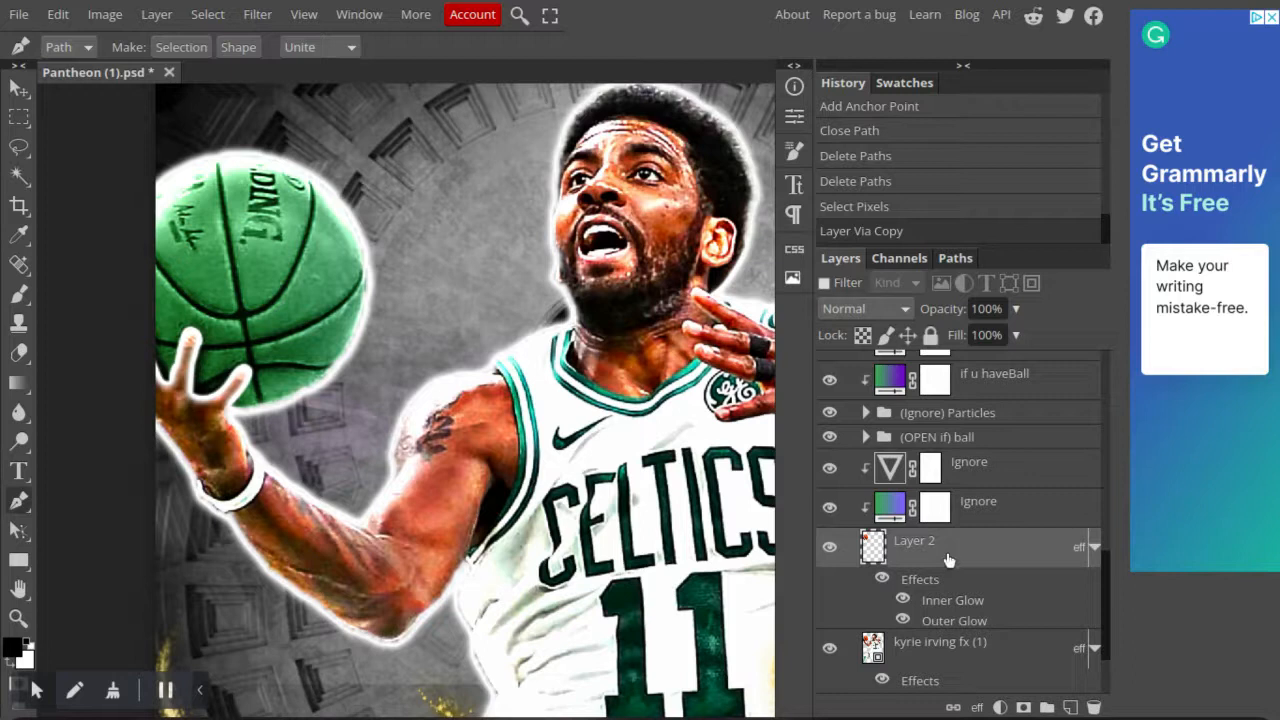
left_click_drag(948, 562, 1207, 364)
left_click_drag(960, 388, 968, 434)
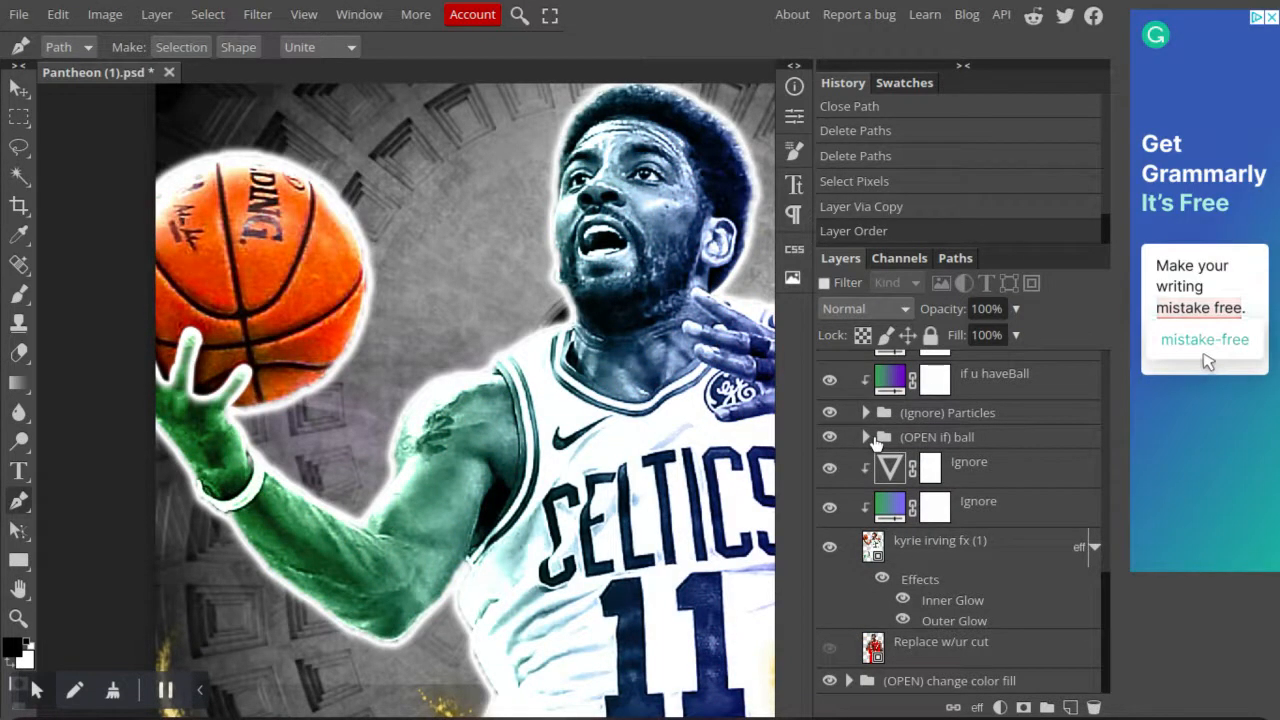
Expand the (OPEN if) ball group and place the copied basketball layer directly beneath Gradient Fill 4 copy.
left_click(866, 438)
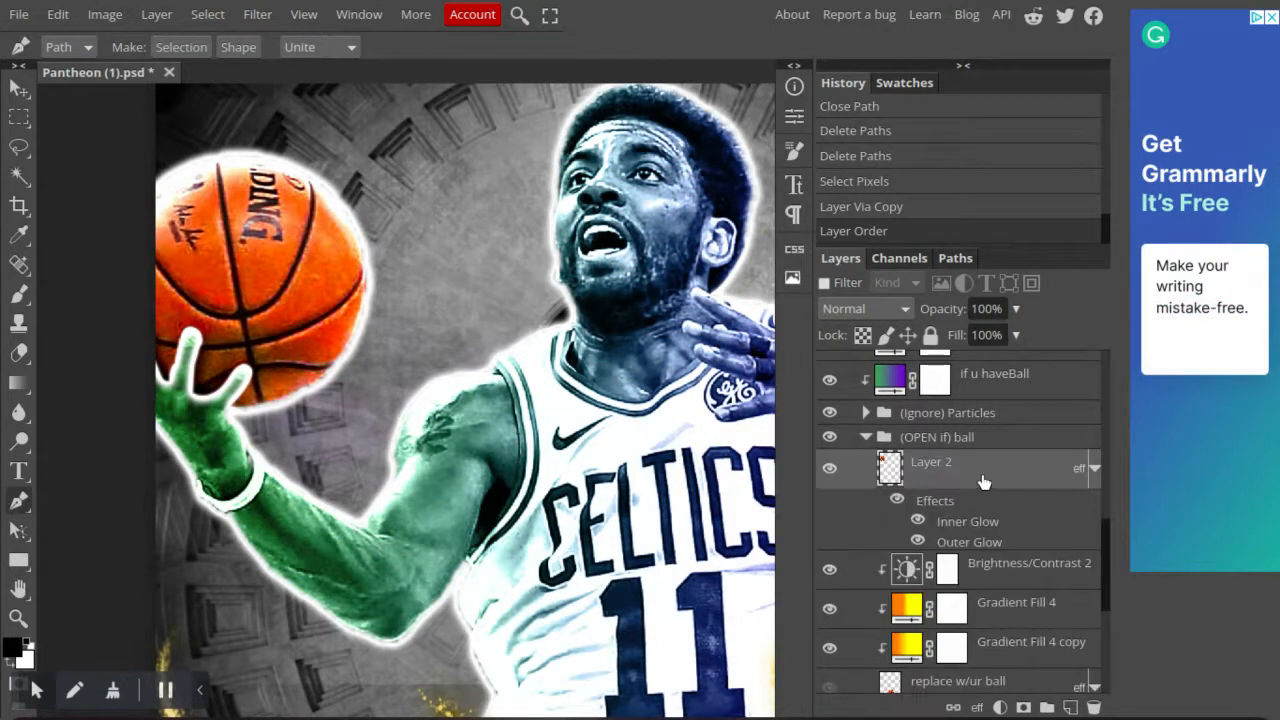
left_click_drag(982, 472, 994, 554)
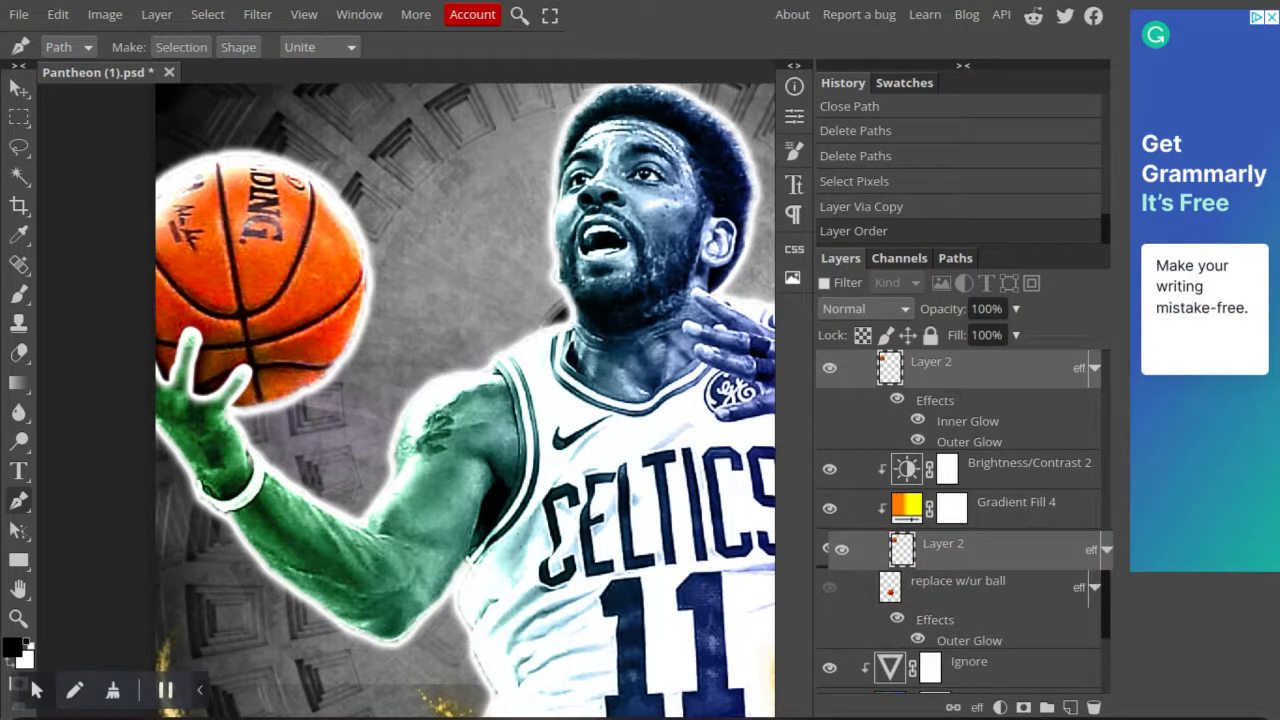
left_click_drag(994, 554, 994, 552)
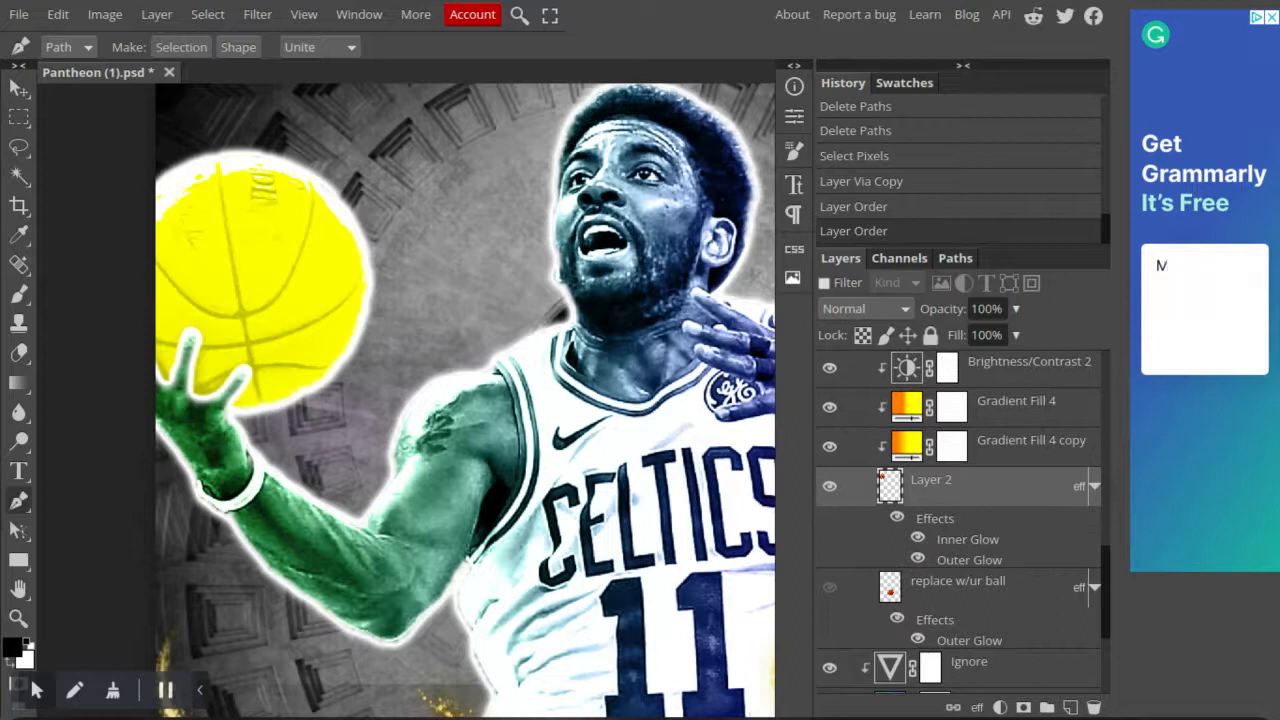
scroll(605, 381, "down", 5)
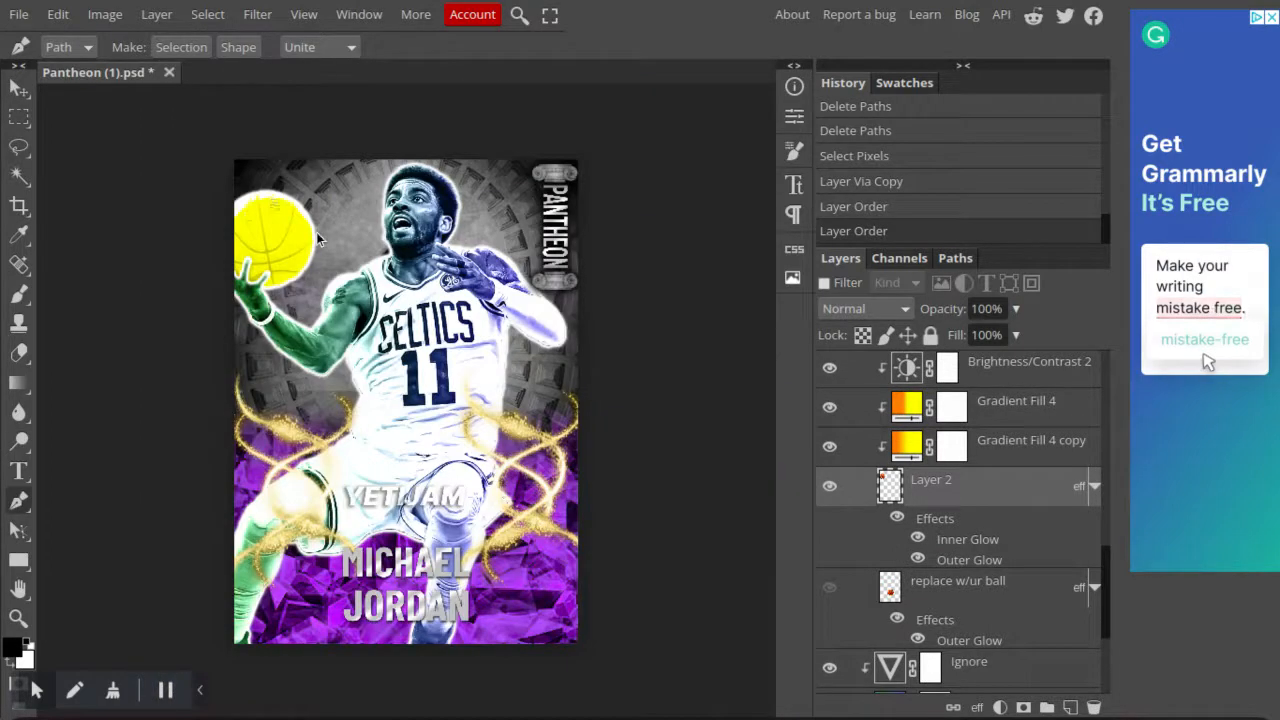
scroll(316, 238, "up", 2)
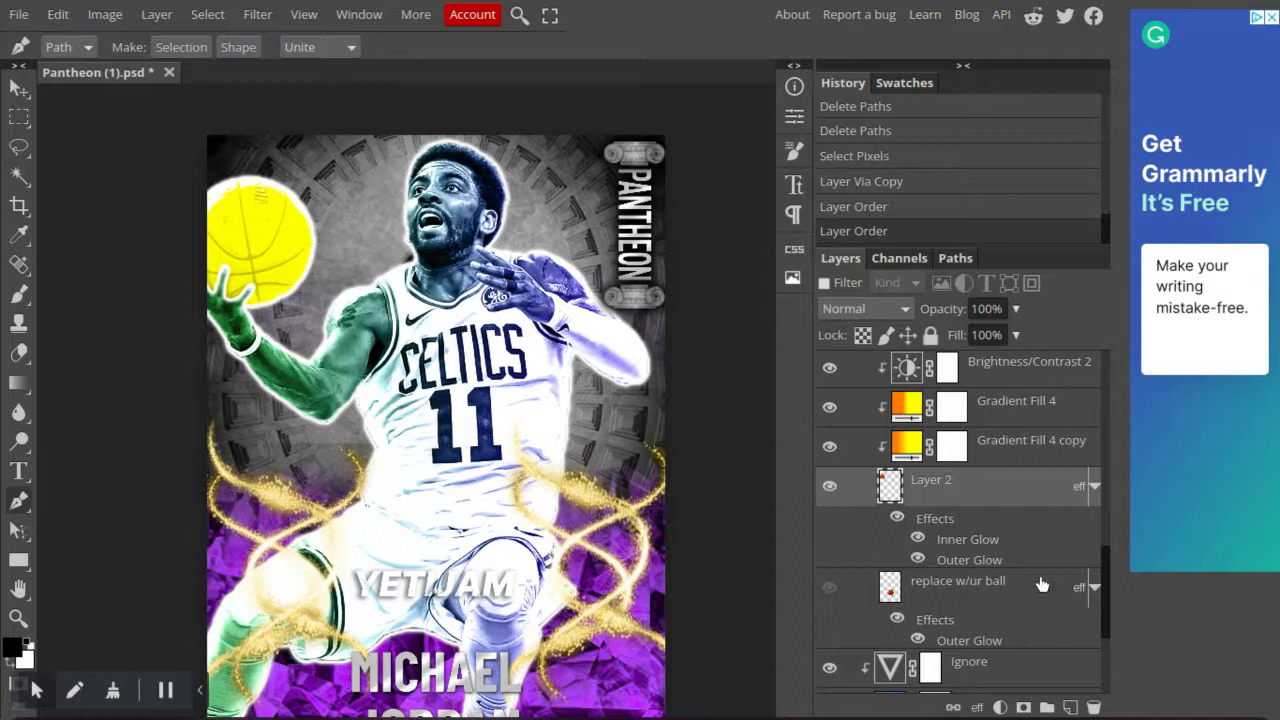
Disable the copied ball layer's Inner Glow and Outer Glow, and move the replace w/ur ball layer's effects onto it.
left_click(955, 634)
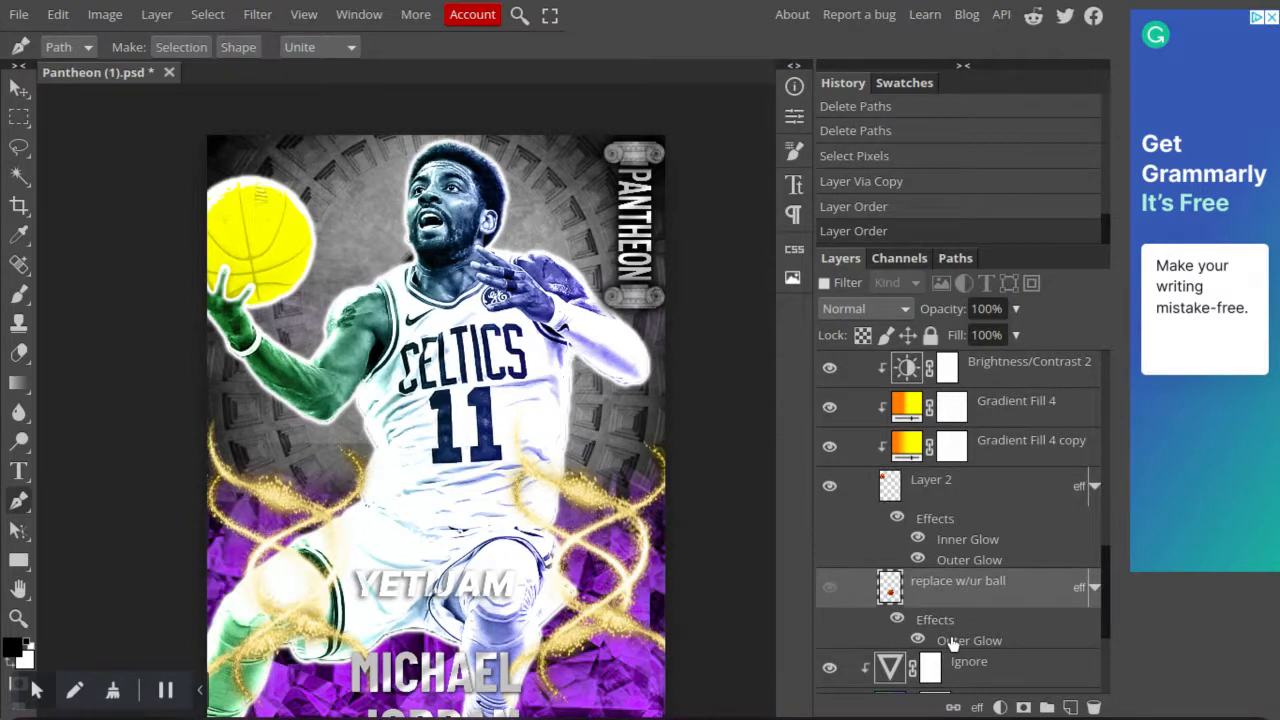
left_click(918, 555)
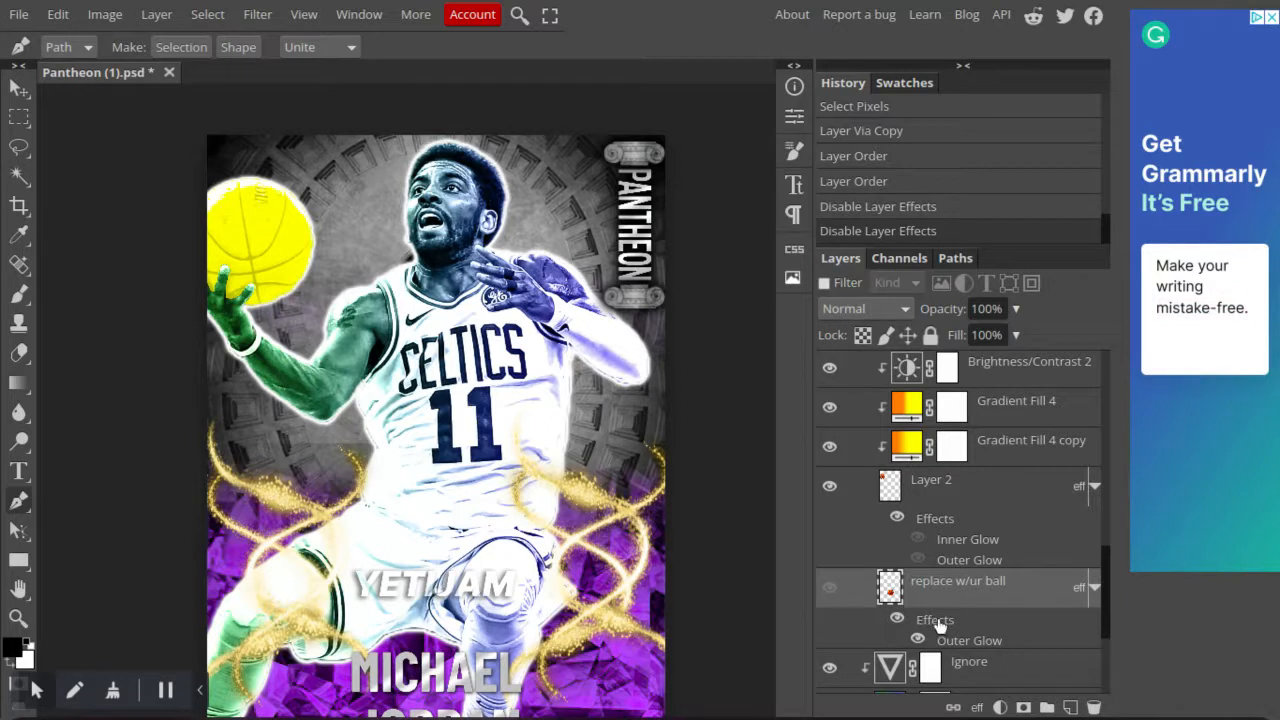
left_click_drag(942, 620, 982, 495)
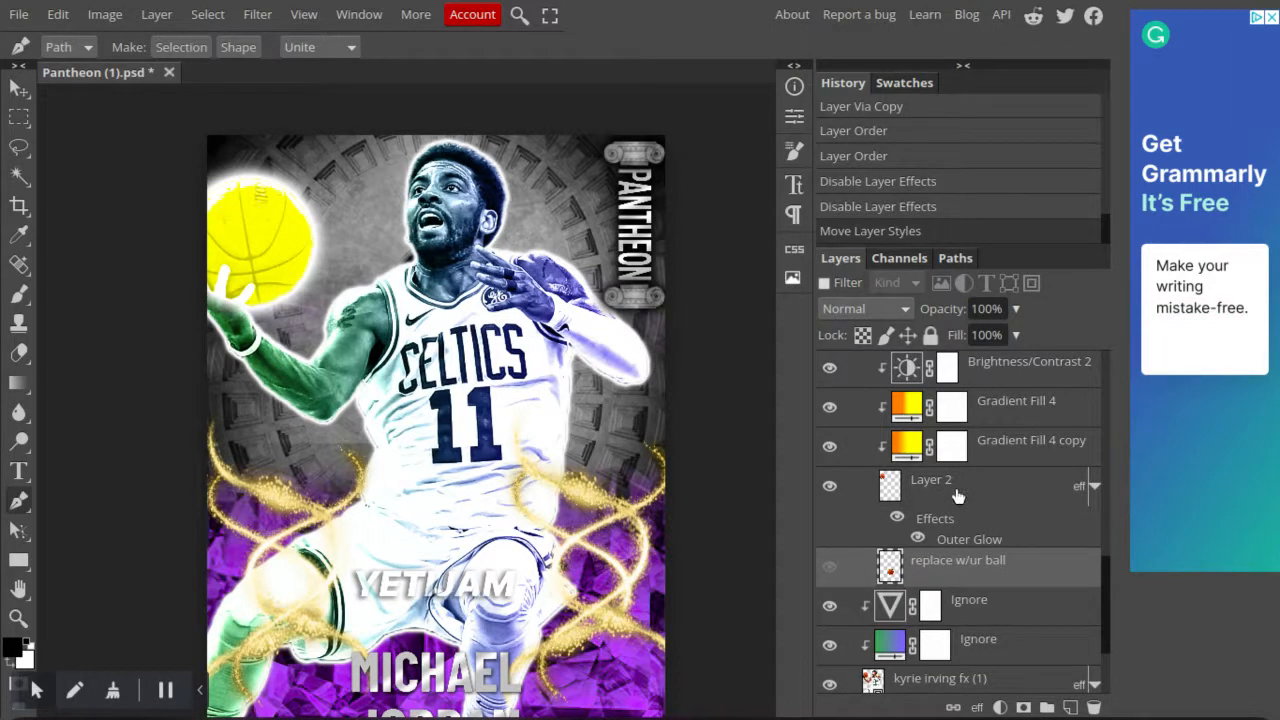
scroll(257, 239, "up", 3)
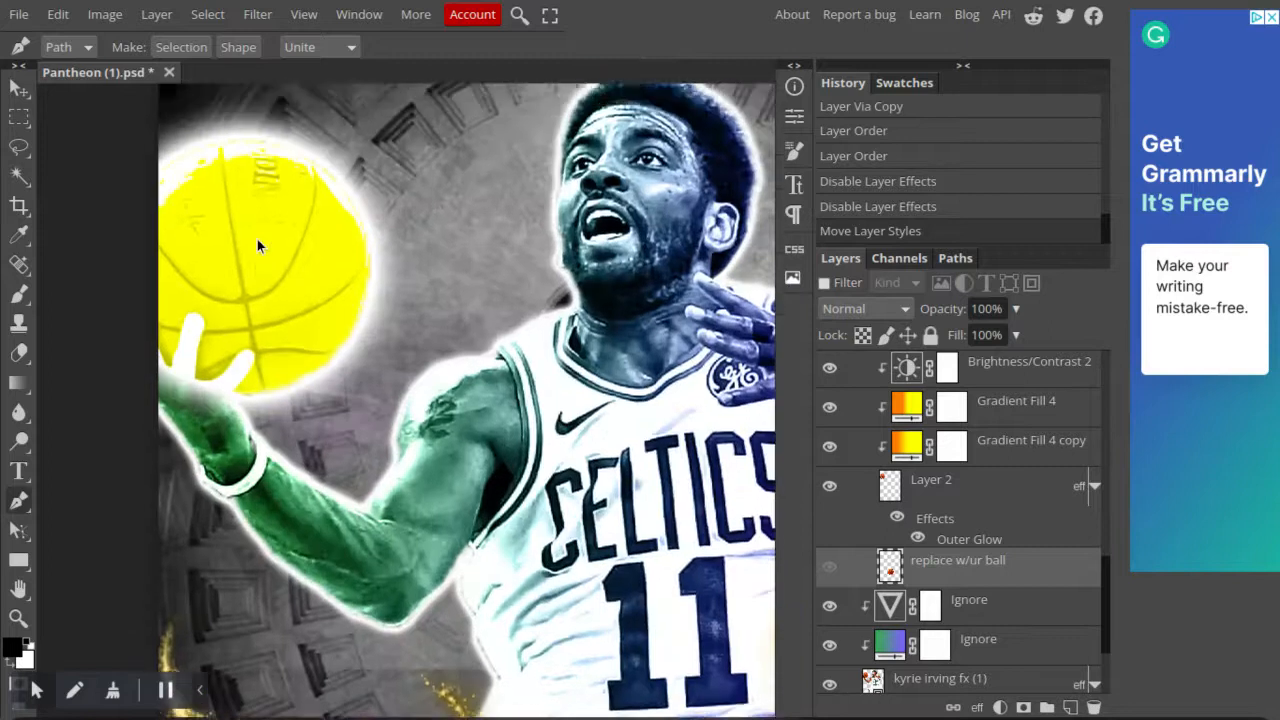
key("ctrl+0")
key("ctrl+minus")
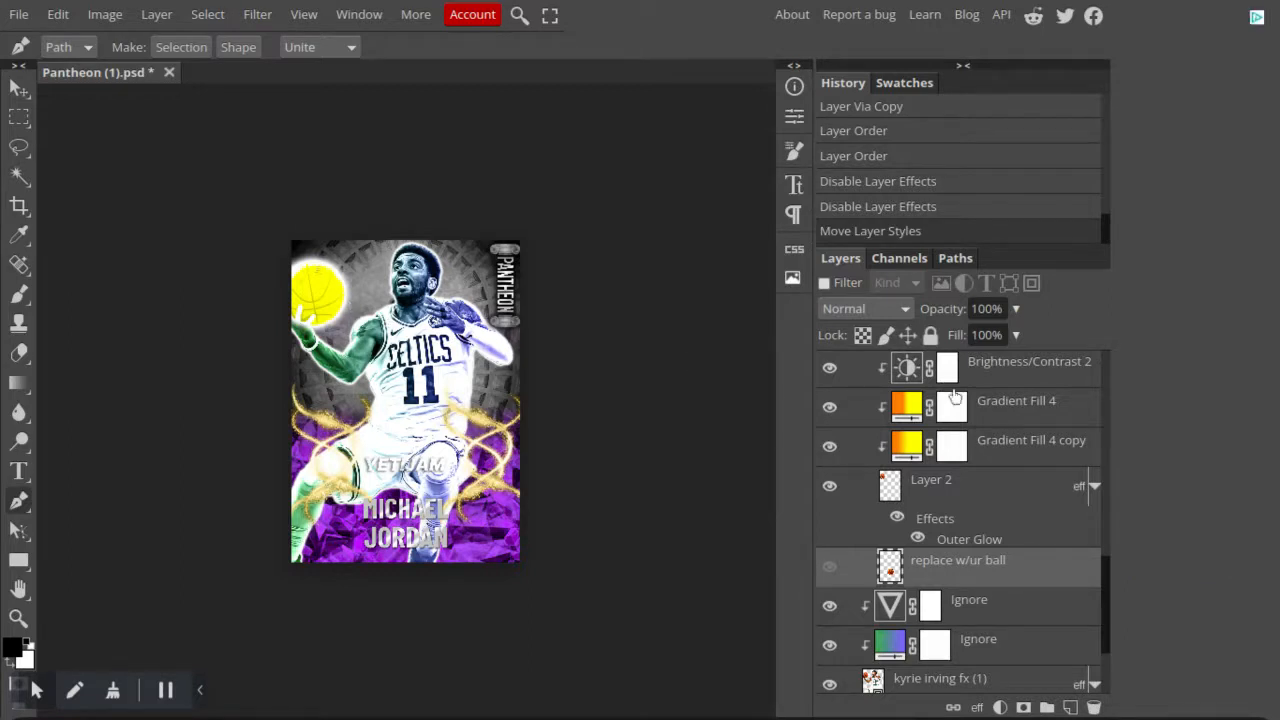
Show the Logos group and the Position and Overall text layers on the card.
scroll(957, 394, "up", 8)
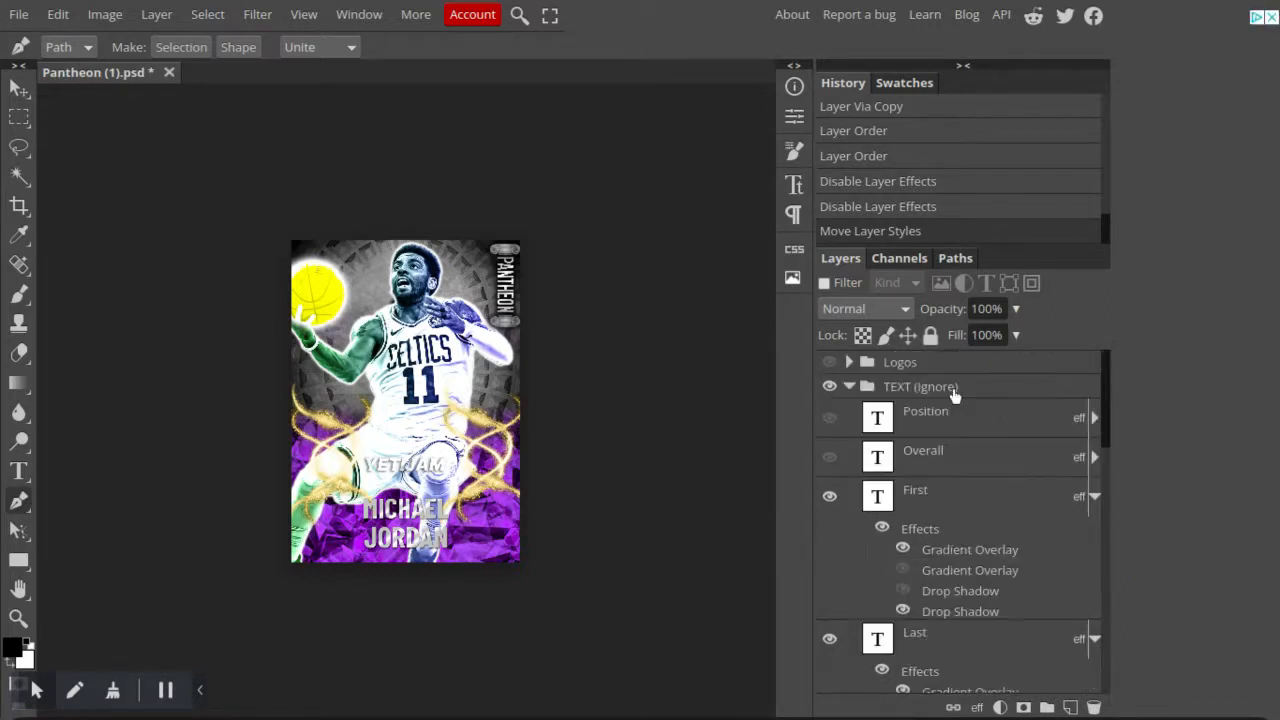
left_click(831, 362)
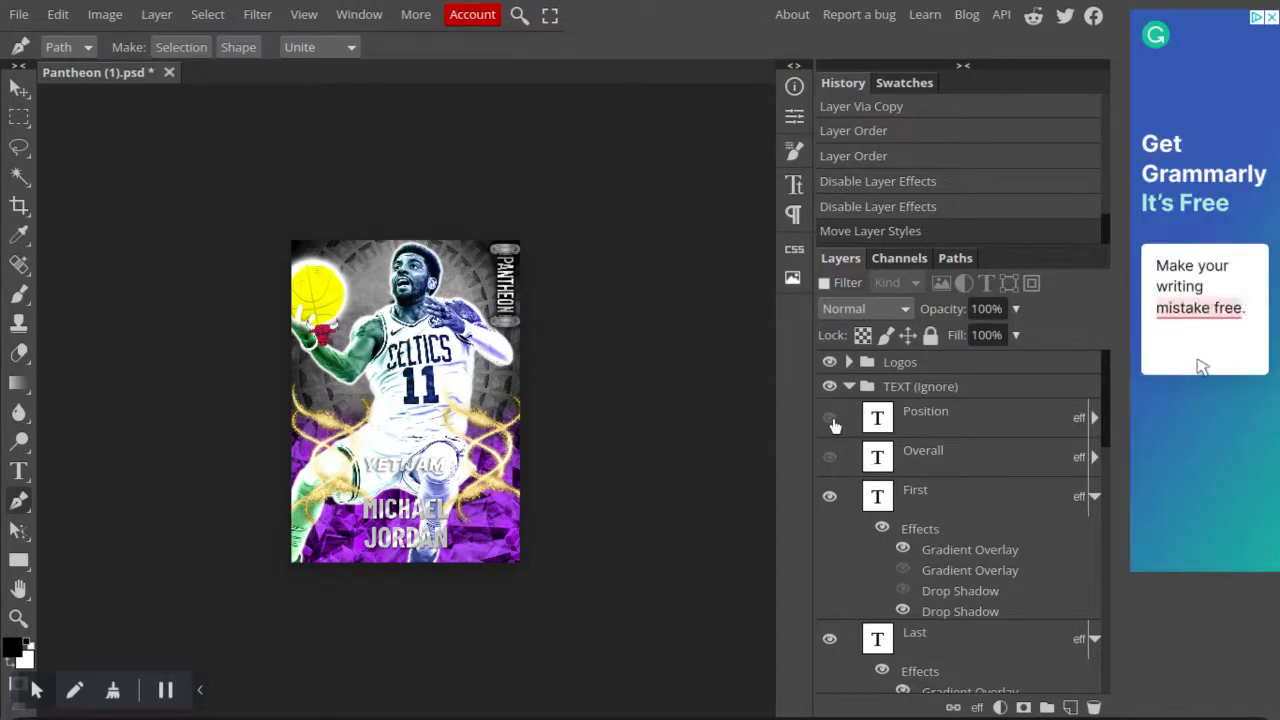
left_click(836, 456)
scroll(837, 460, "down", 1)
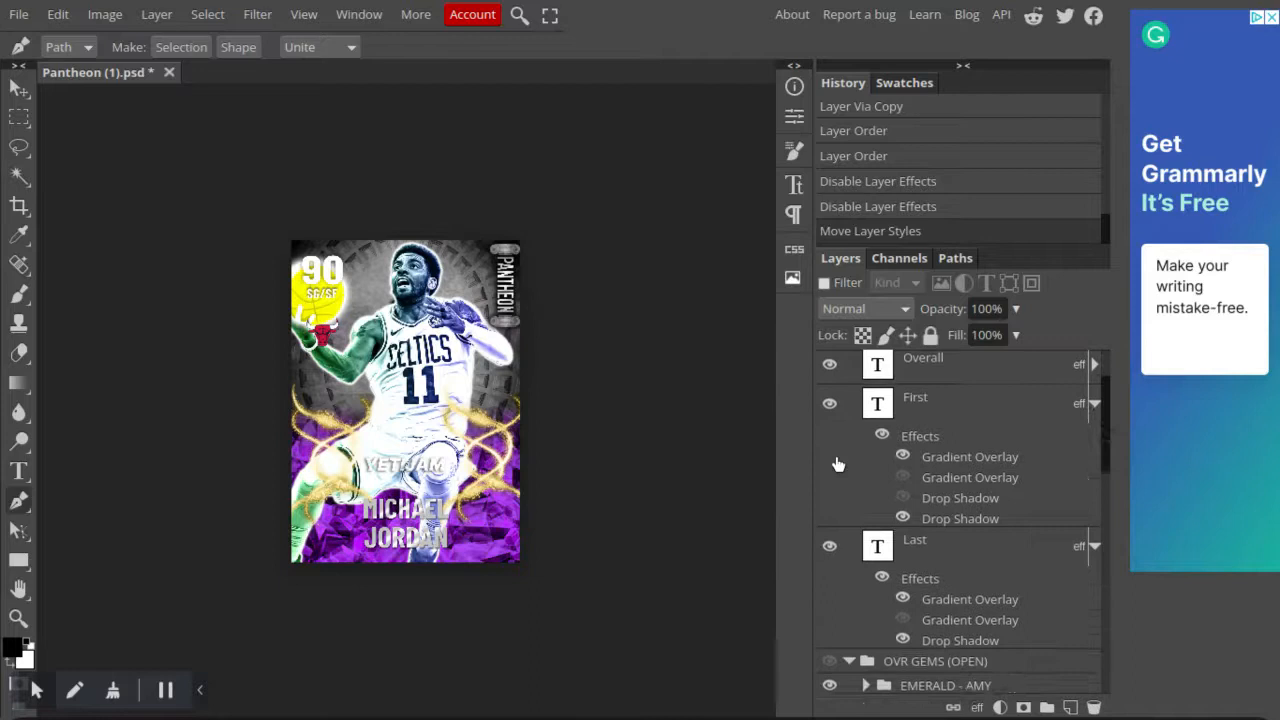
Show the OVR GEMS (OPEN) group and the (Ignore) namebar group.
scroll(838, 464, "down", 2)
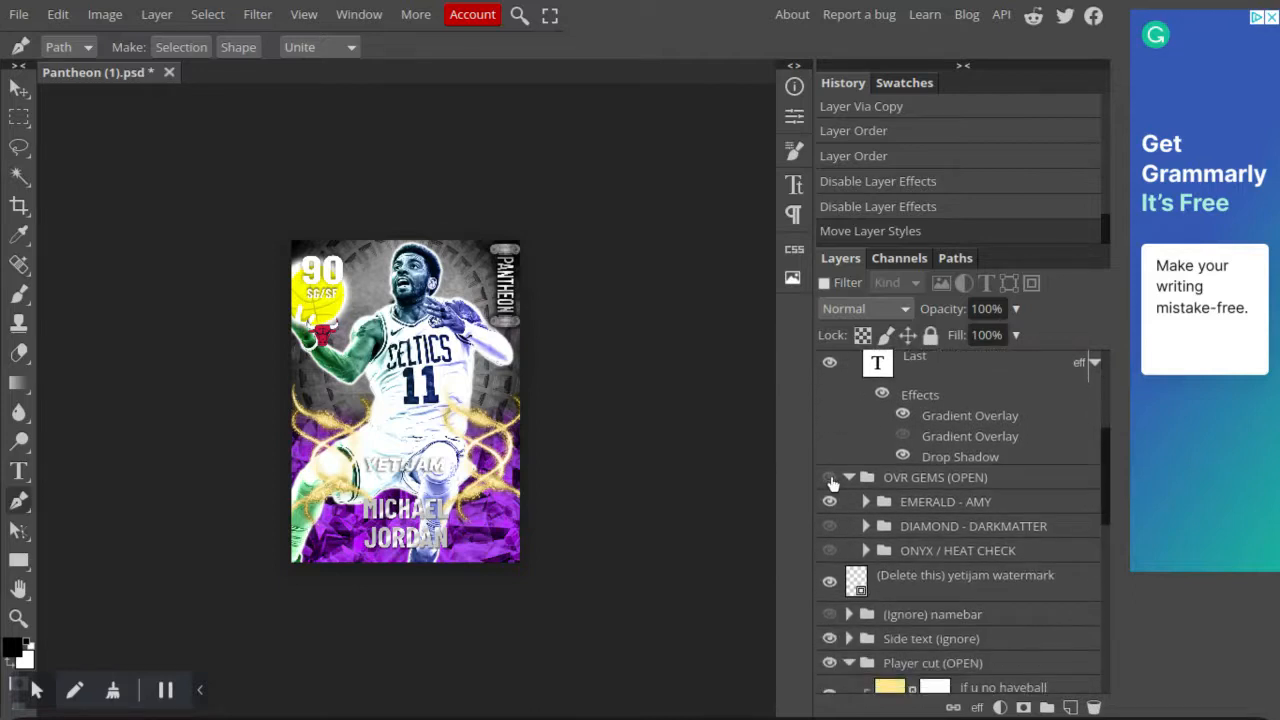
left_click(830, 478)
scroll(830, 478, "down", 2)
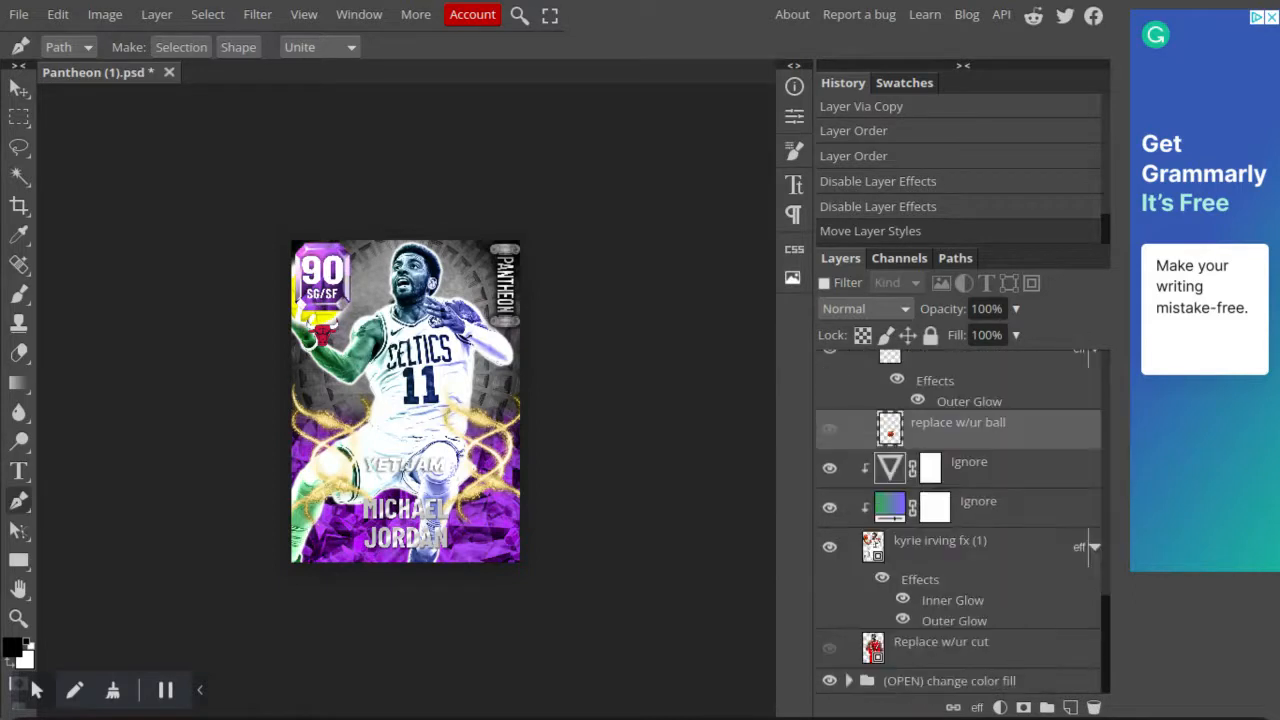
scroll(830, 478, "down", 3)
scroll(960, 520, "up", 3)
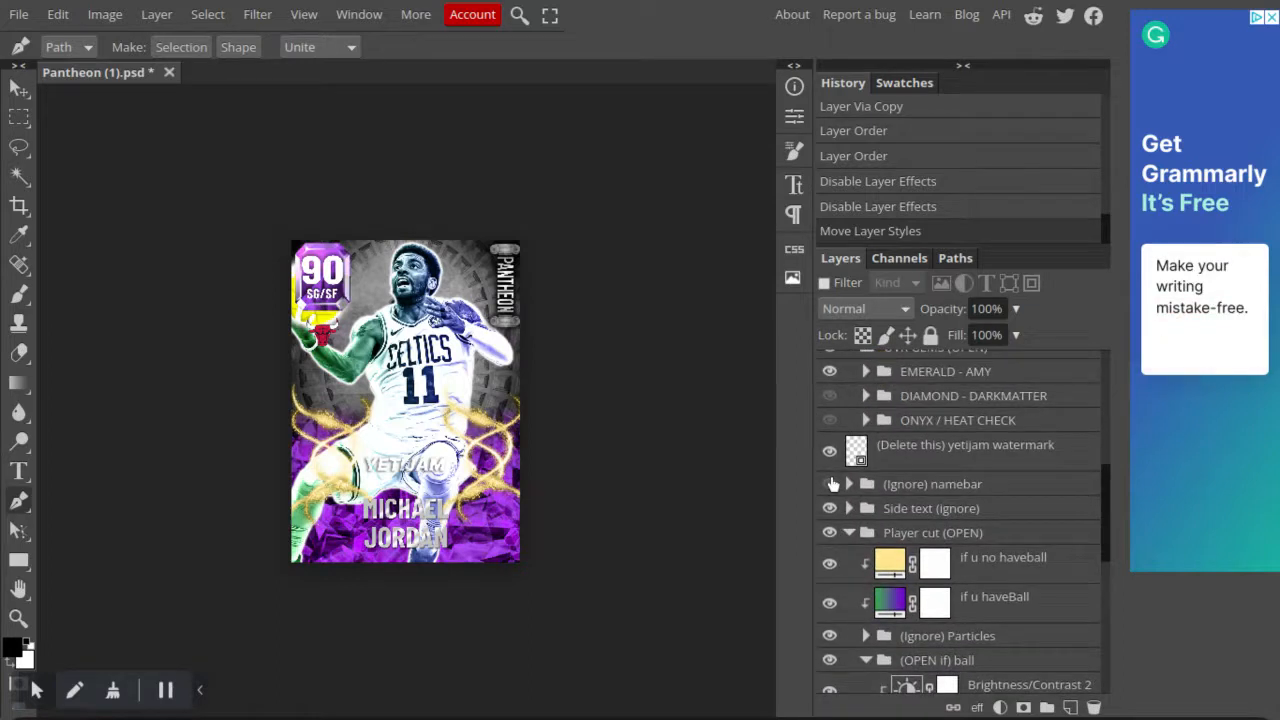
left_click(830, 484)
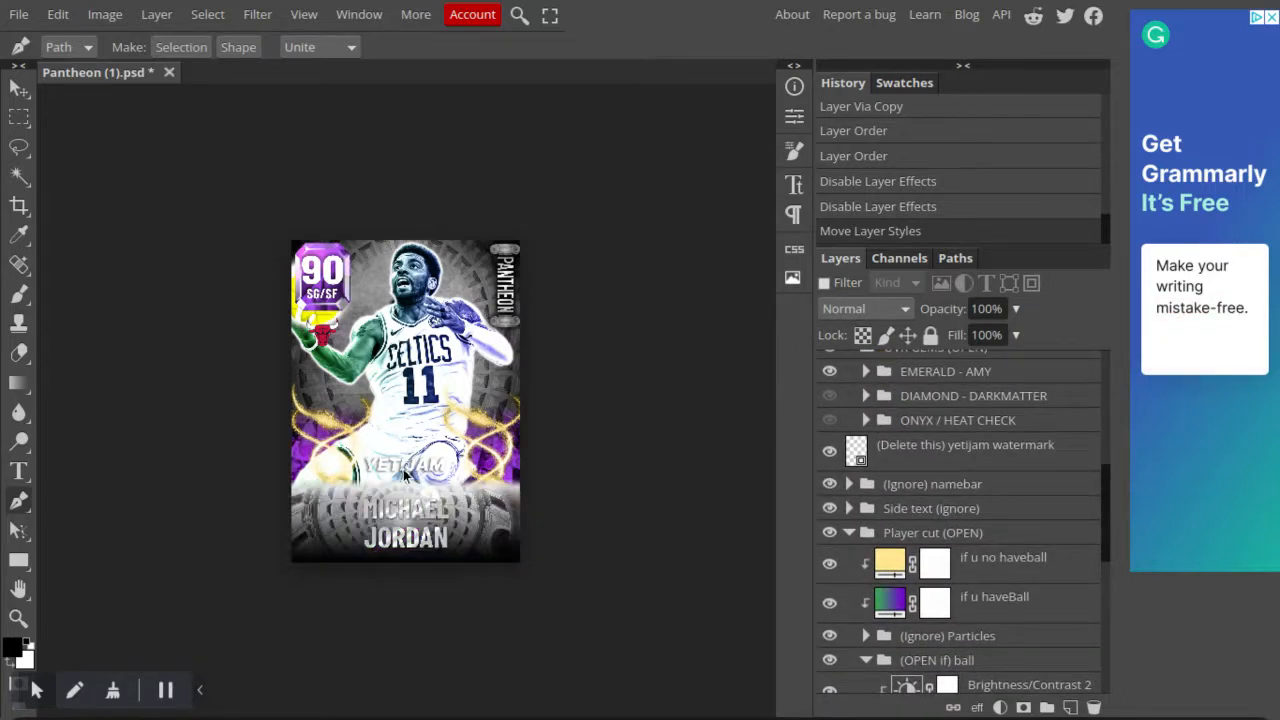
scroll(403, 469, "up", 5)
scroll(397, 623, "down", 3)
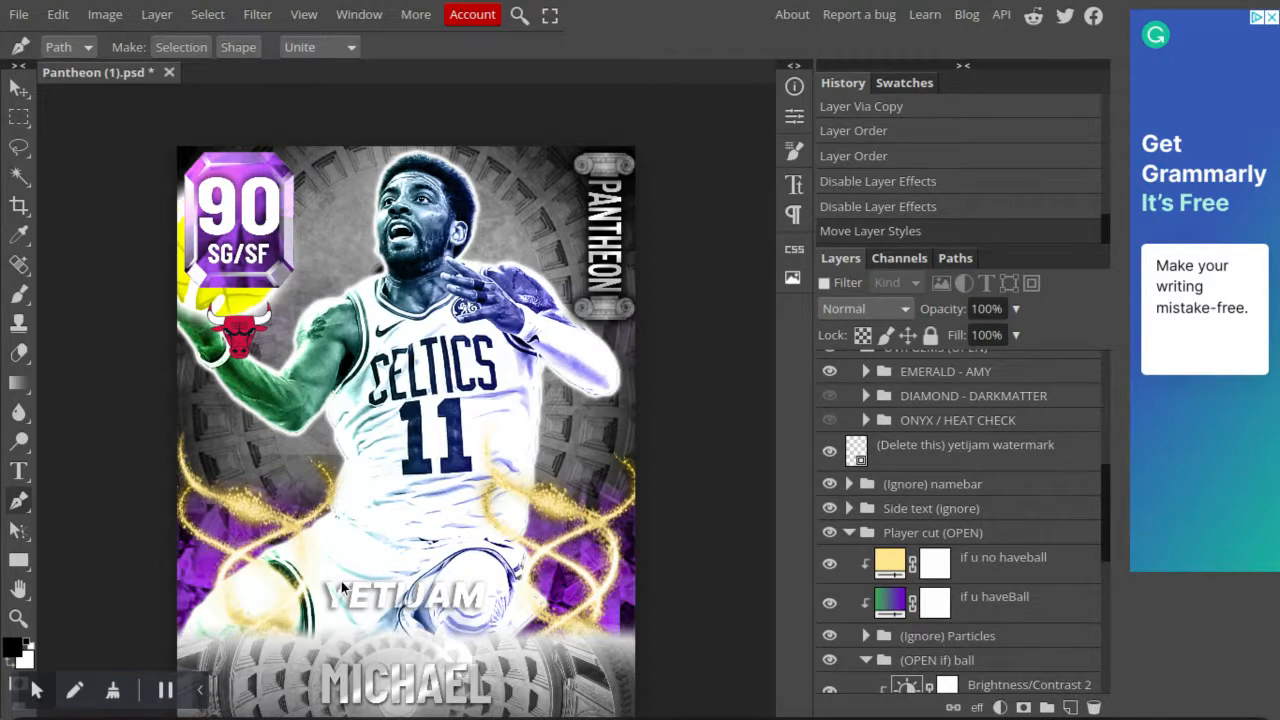
scroll(341, 579, "down", 5)
scroll(376, 482, "up", 5)
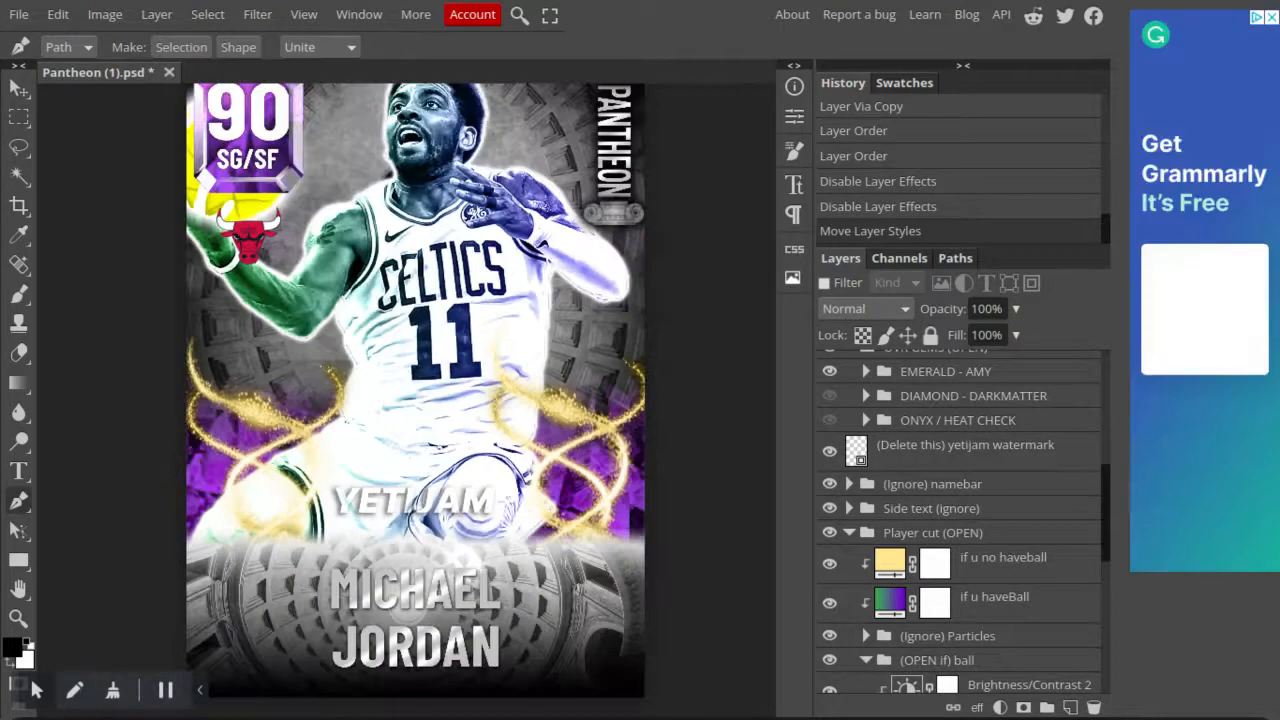
scroll(379, 445, "down", 2)
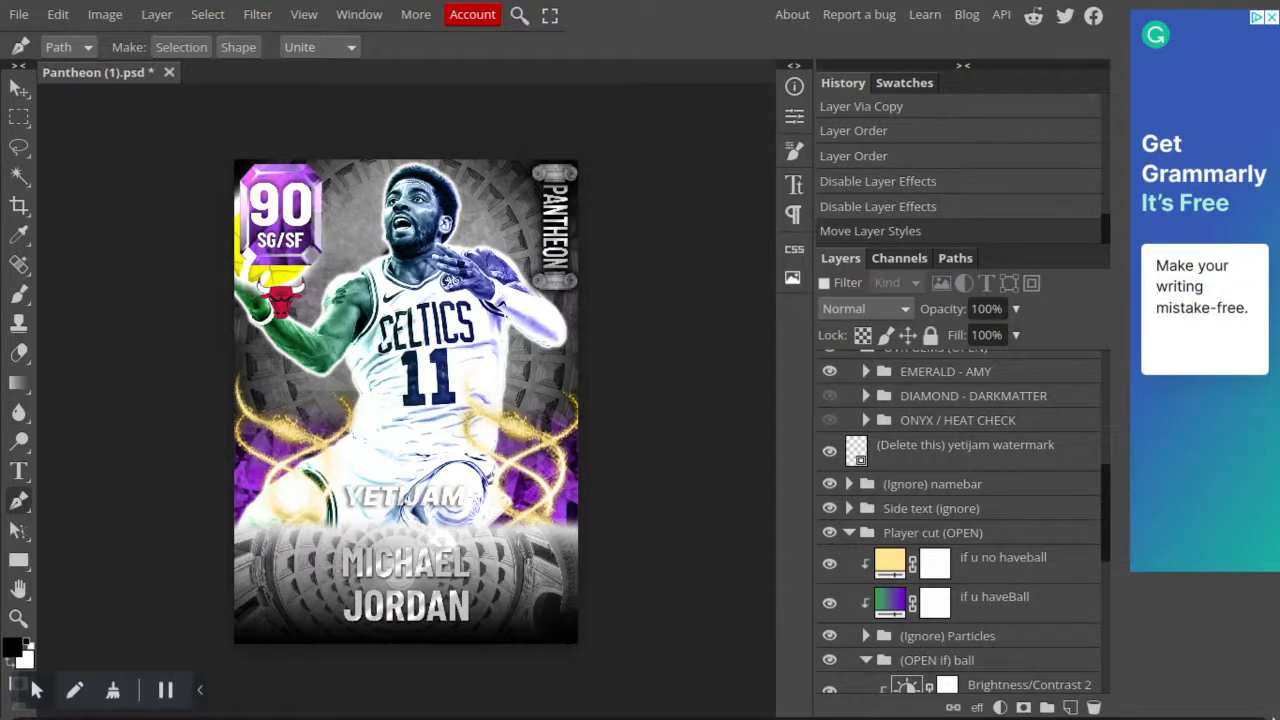
left_click(1225, 698)
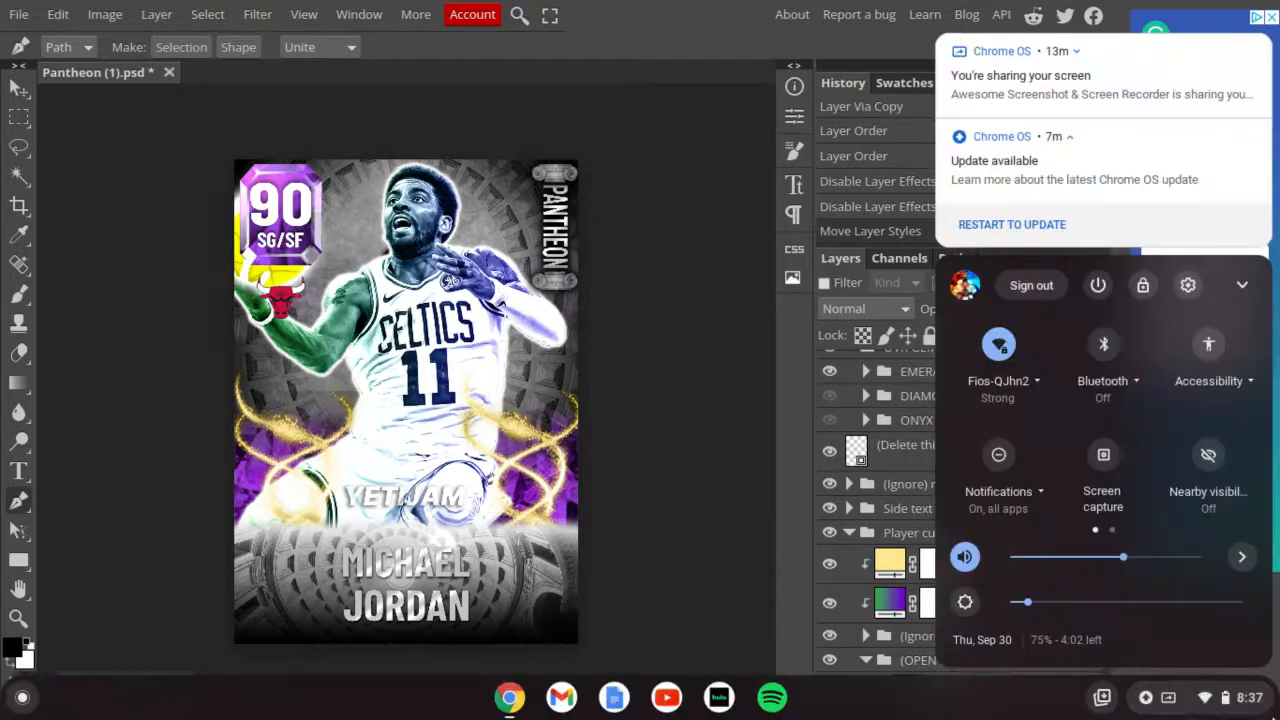
left_click(1240, 570)
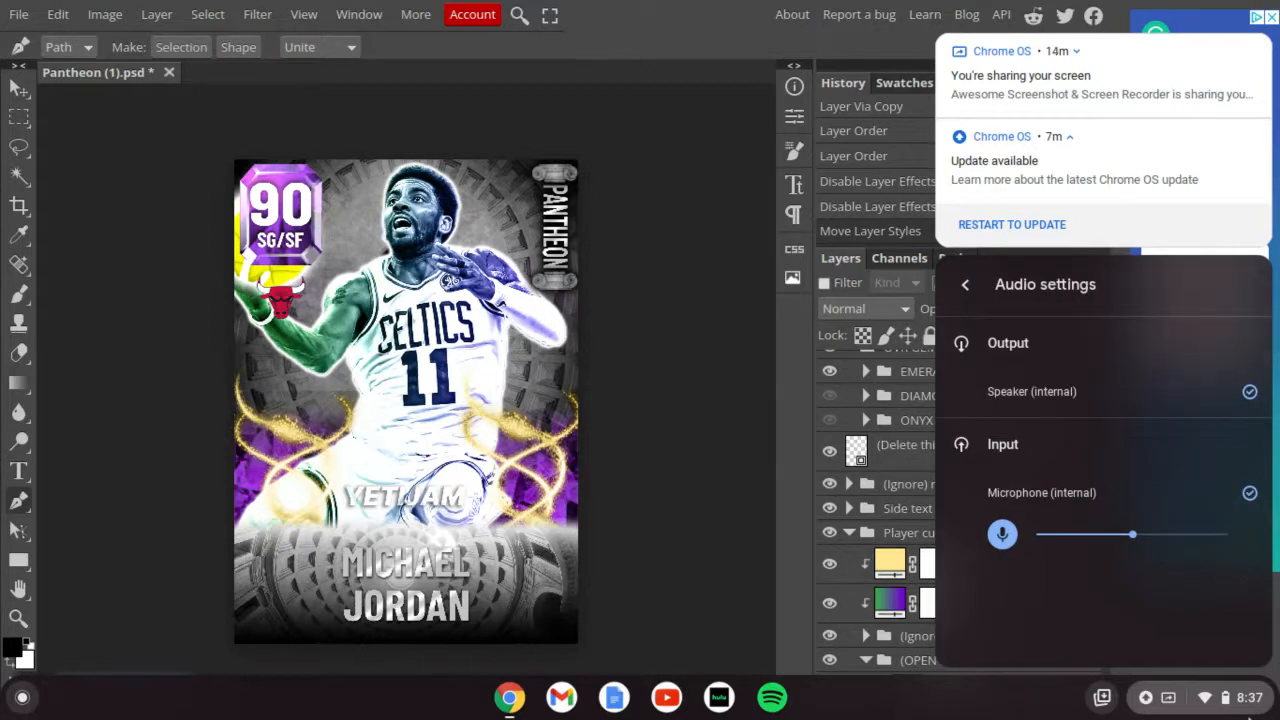
left_click(590, 280)
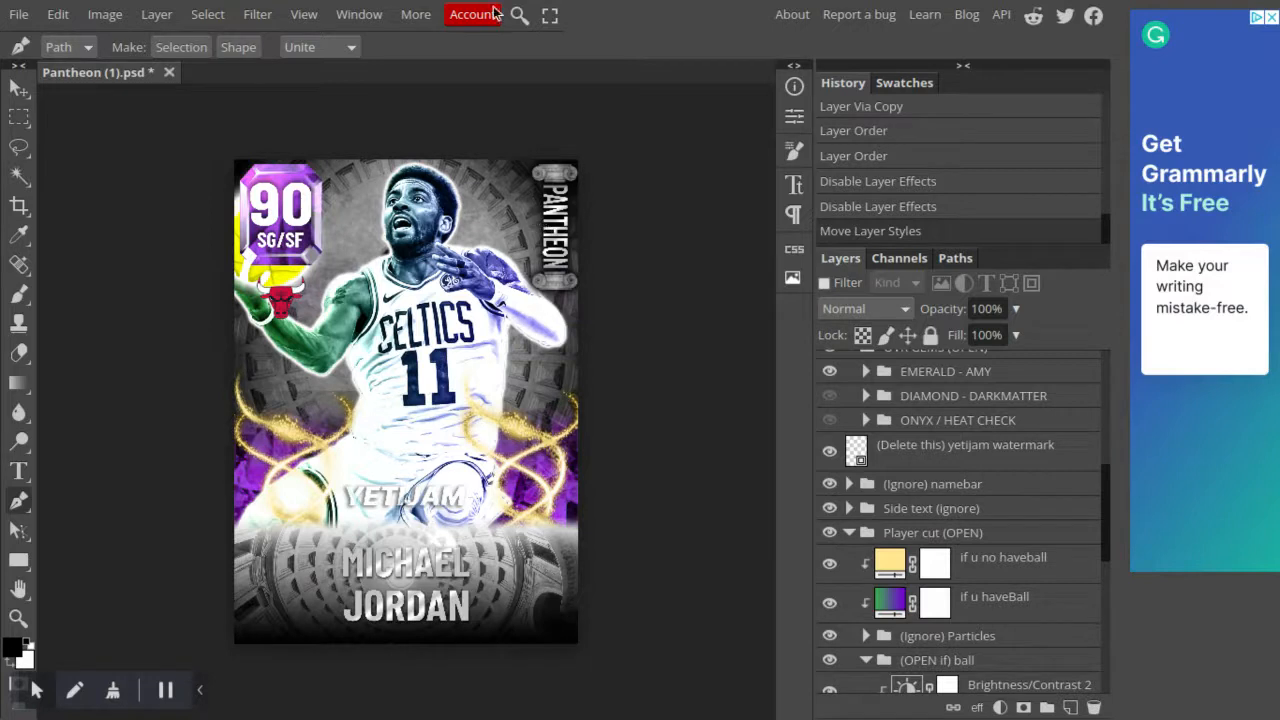
scroll(409, 218, "up", 5)
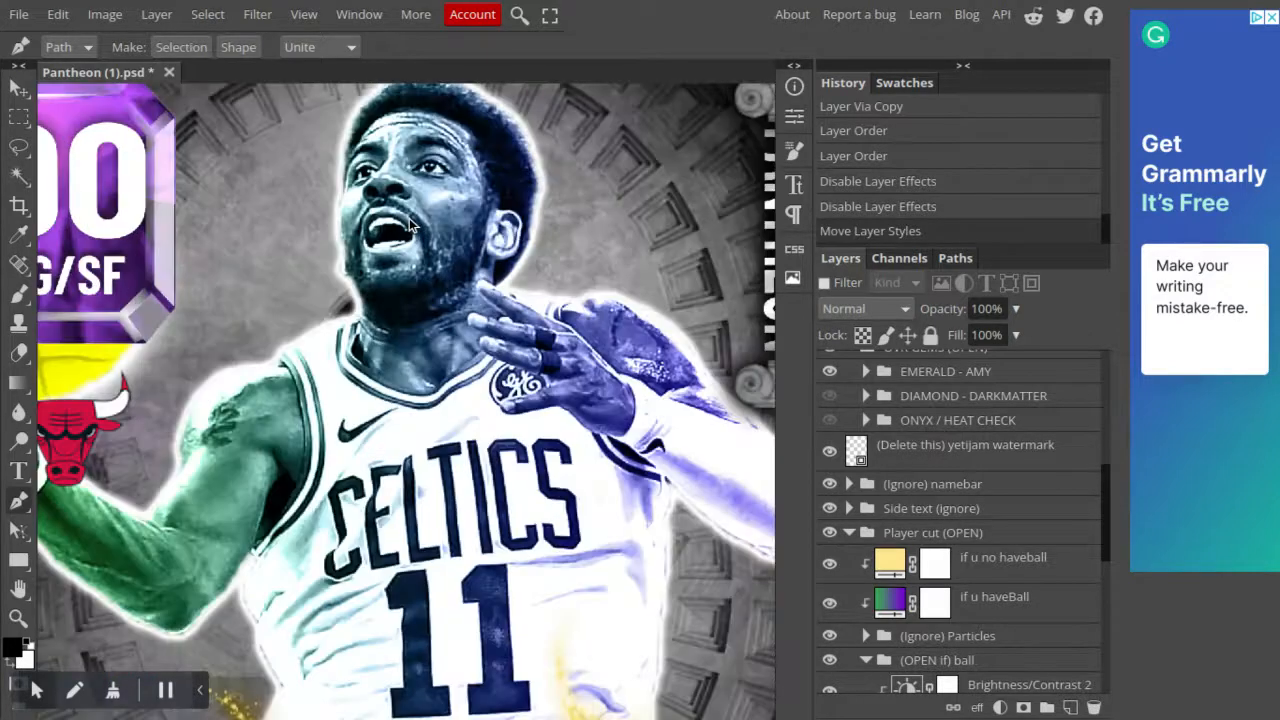
Review the whole Pantheon card, from the overall gem and side text down to the namebar.
scroll(409, 218, "down", 5)
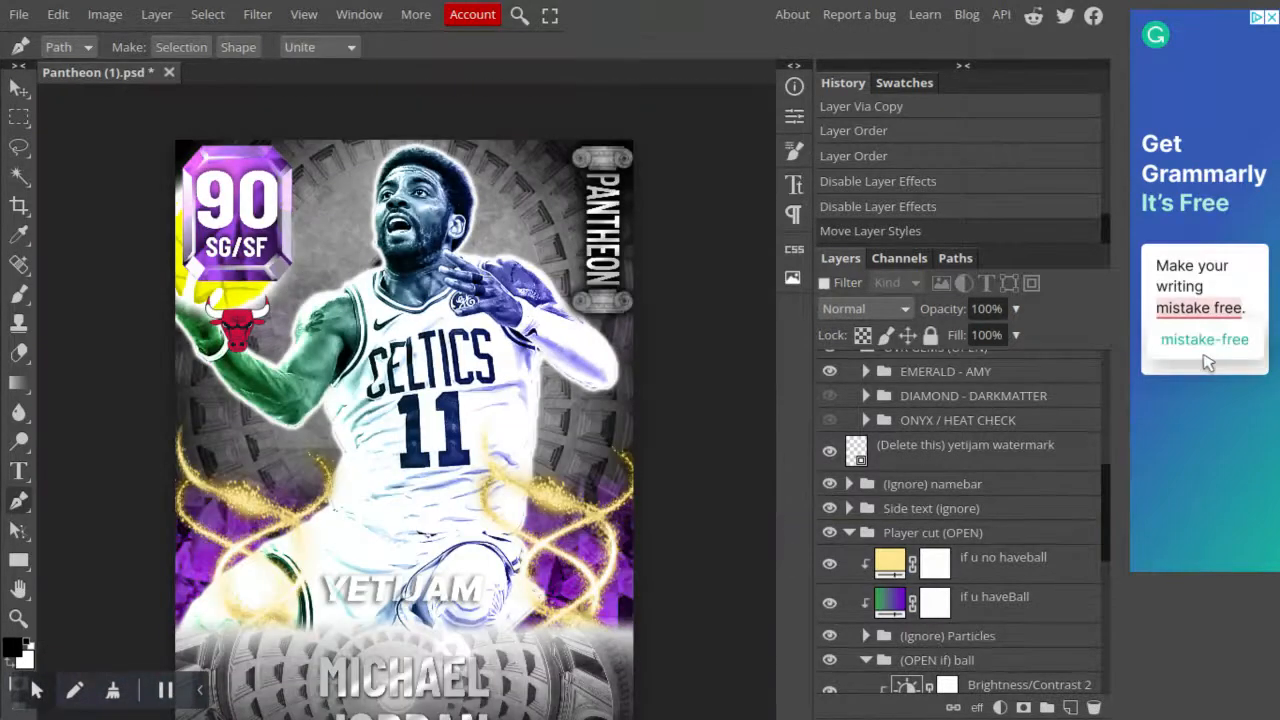
scroll(409, 218, "down", 8)
scroll(409, 218, "up", 12)
scroll(409, 218, "down", 1)
scroll(411, 217, "down", 3)
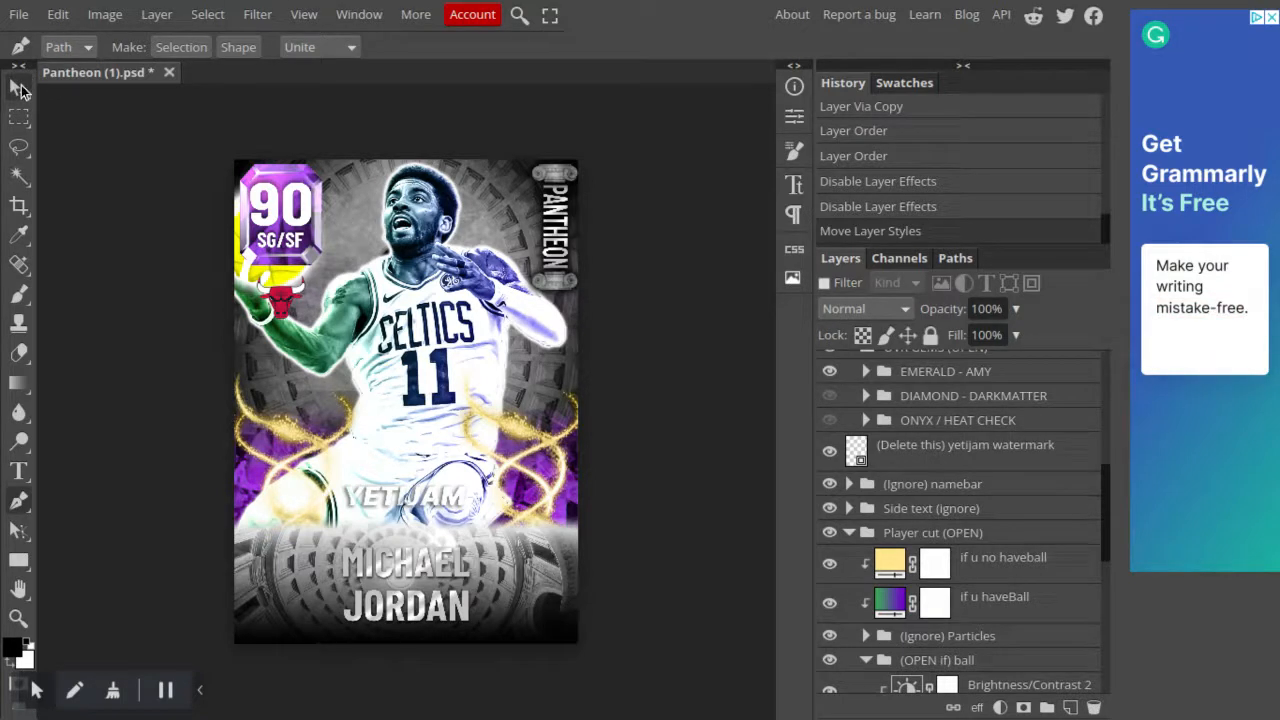
Switch to the Move tool and look through the export formats available for the card.
left_click(21, 90)
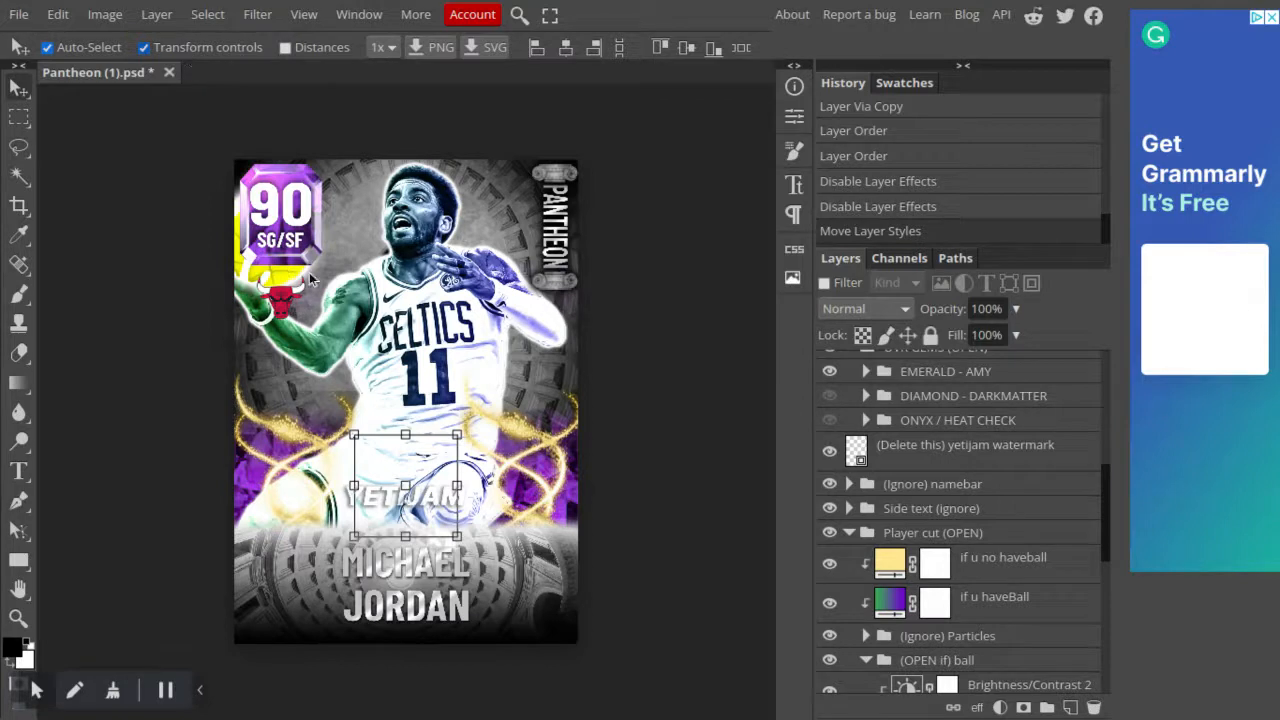
mouse_move(4, 14)
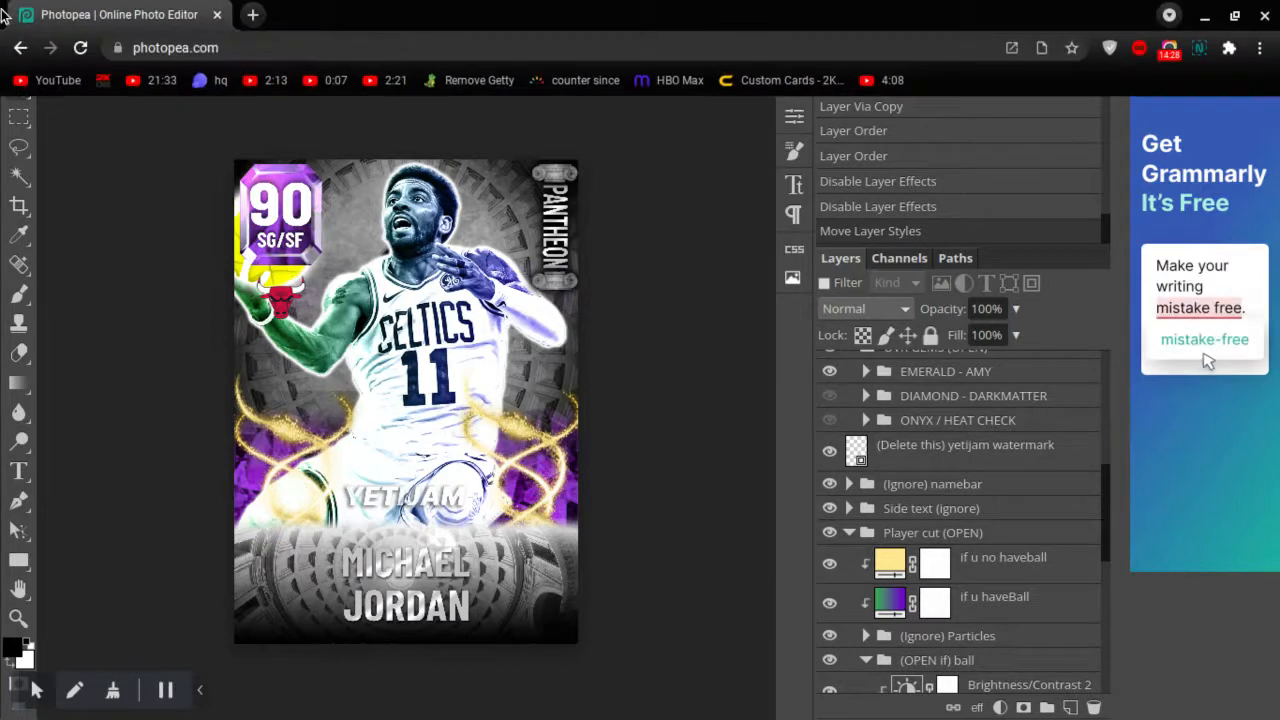
left_click(18, 14)
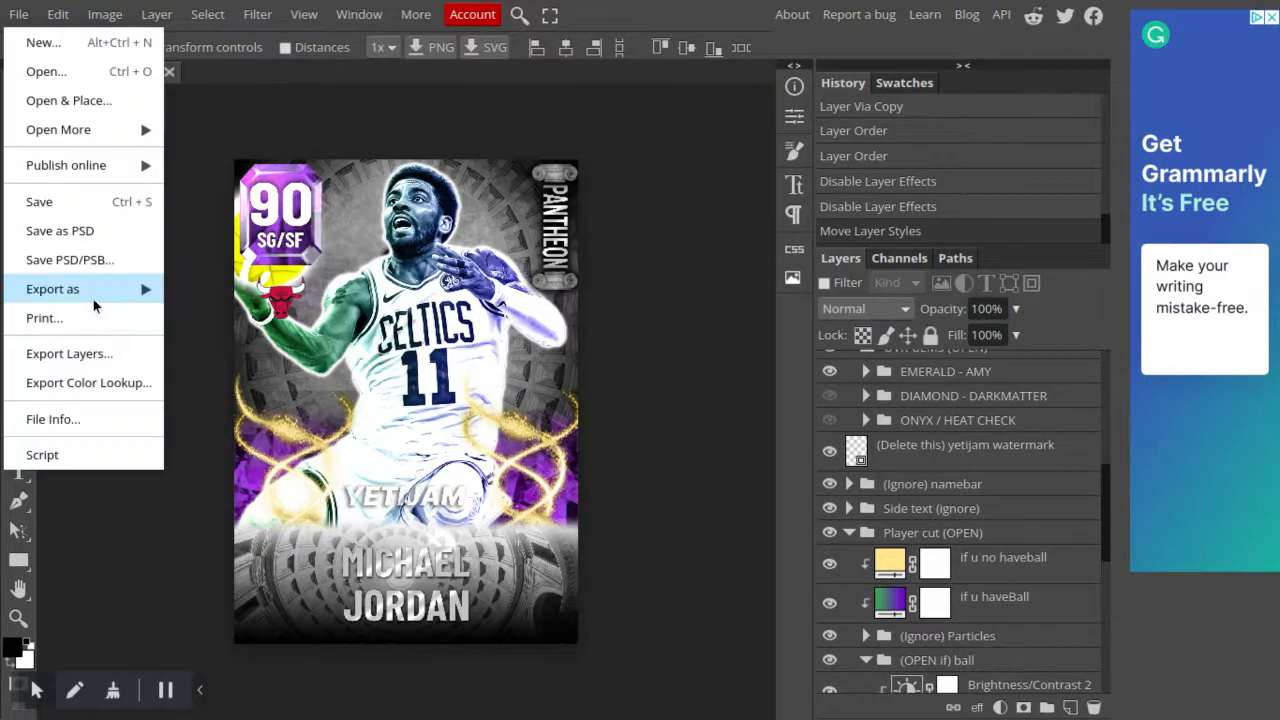
mouse_move(95, 296)
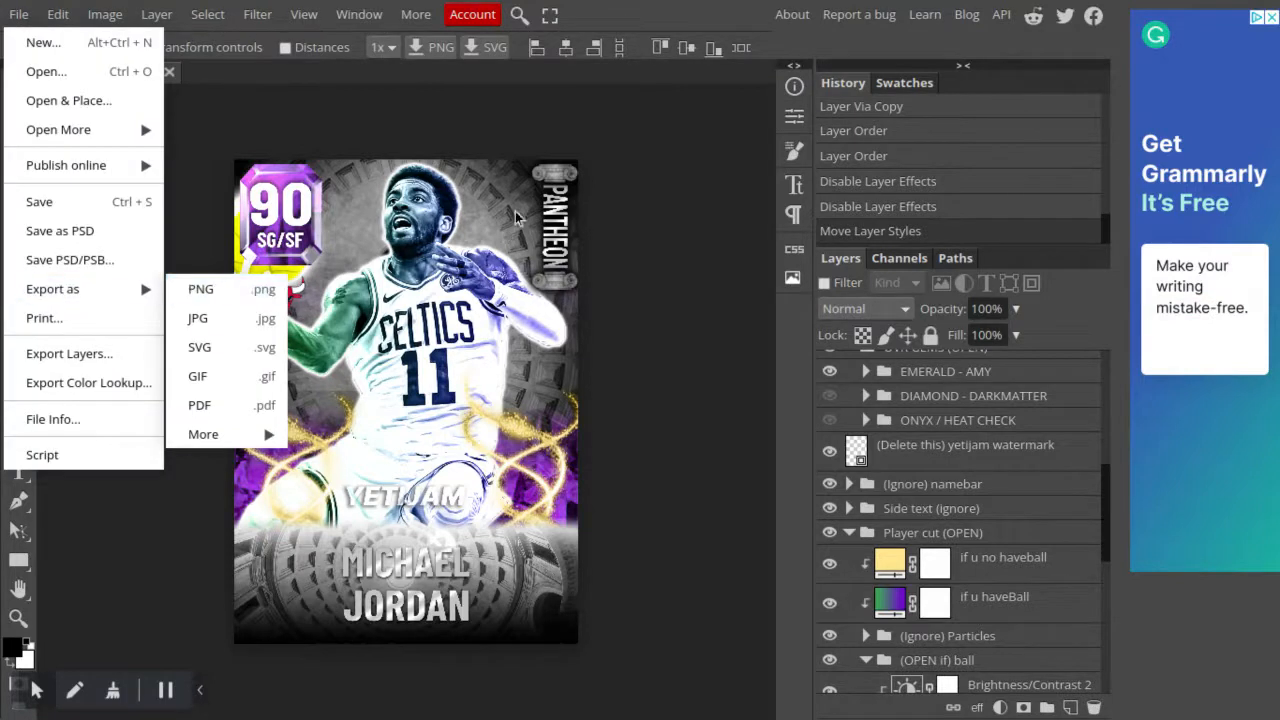
left_click(613, 21)
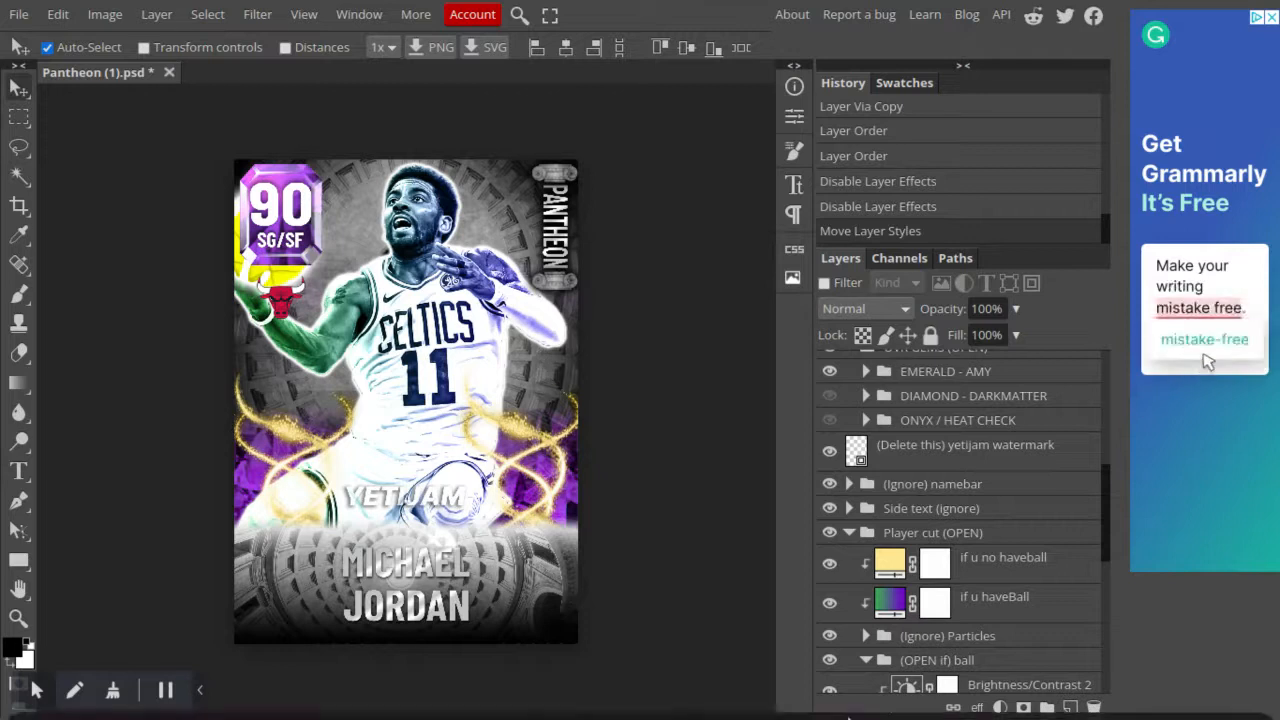
Inspect the layers inside the (OPEN) change color fill group and collapse it again.
mouse_move(958, 716)
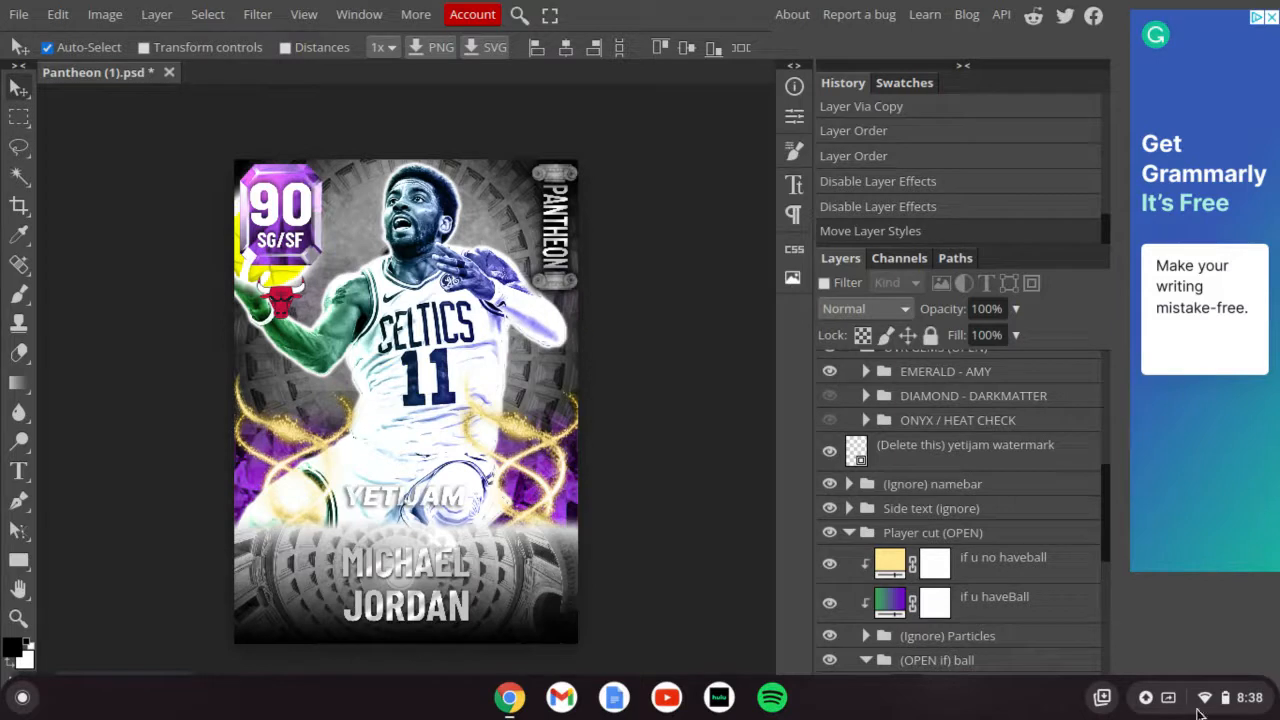
scroll(1031, 535, "down", 5)
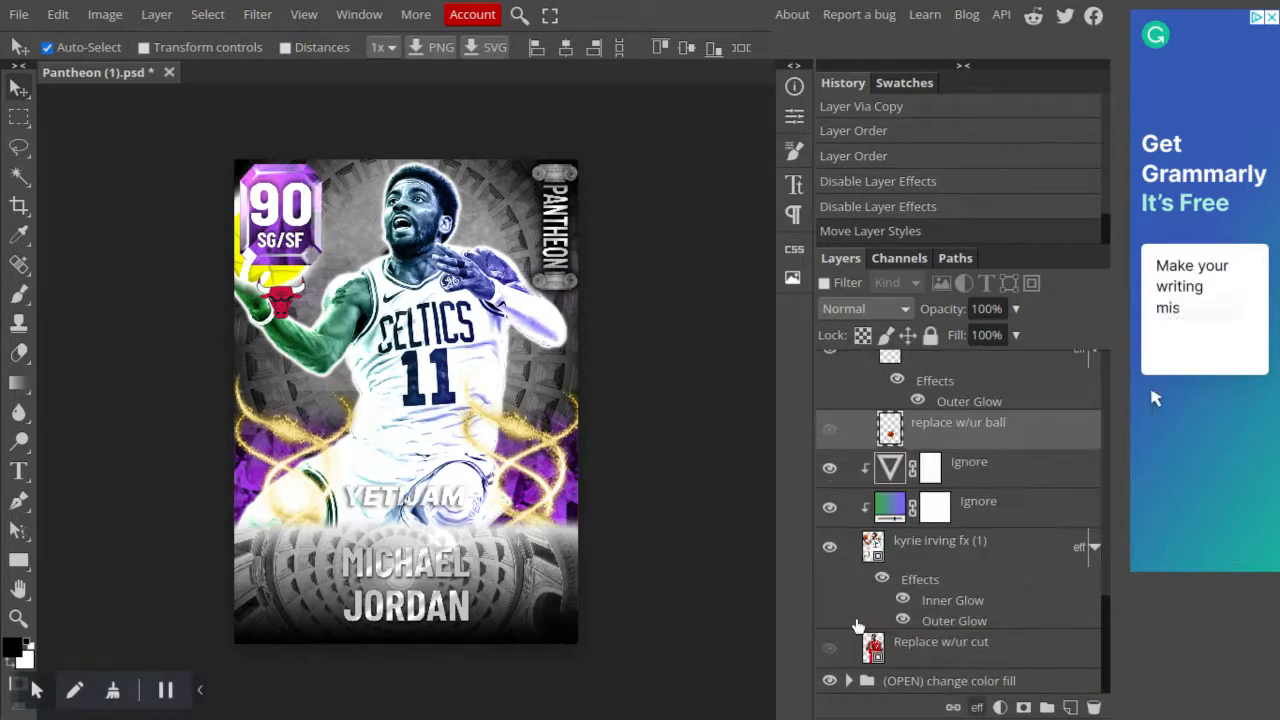
left_click(847, 682)
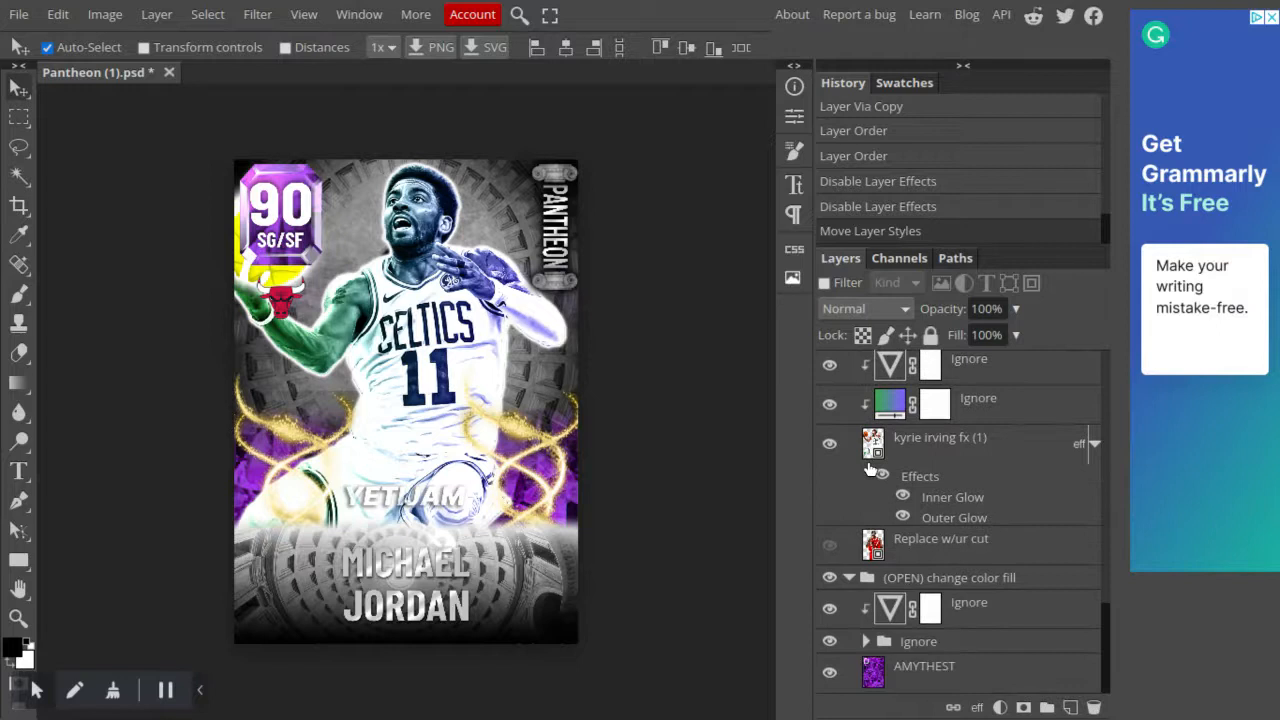
left_click(849, 579)
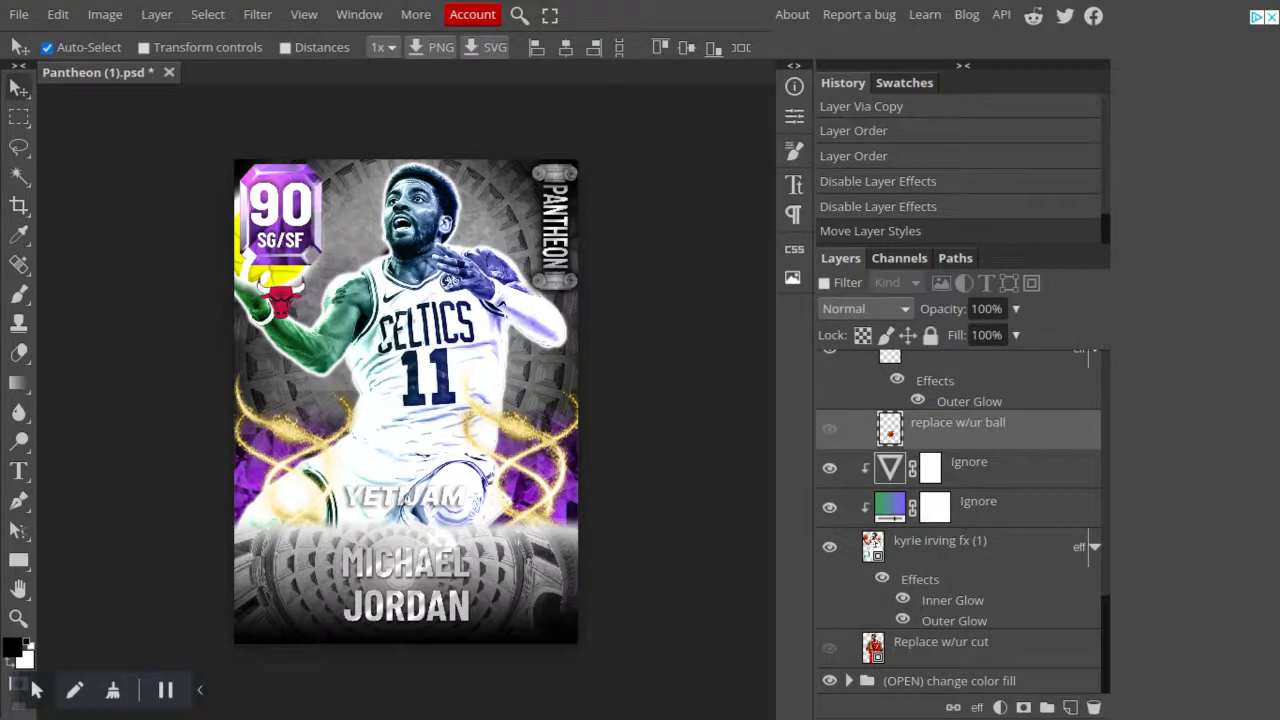
left_click(1200, 697)
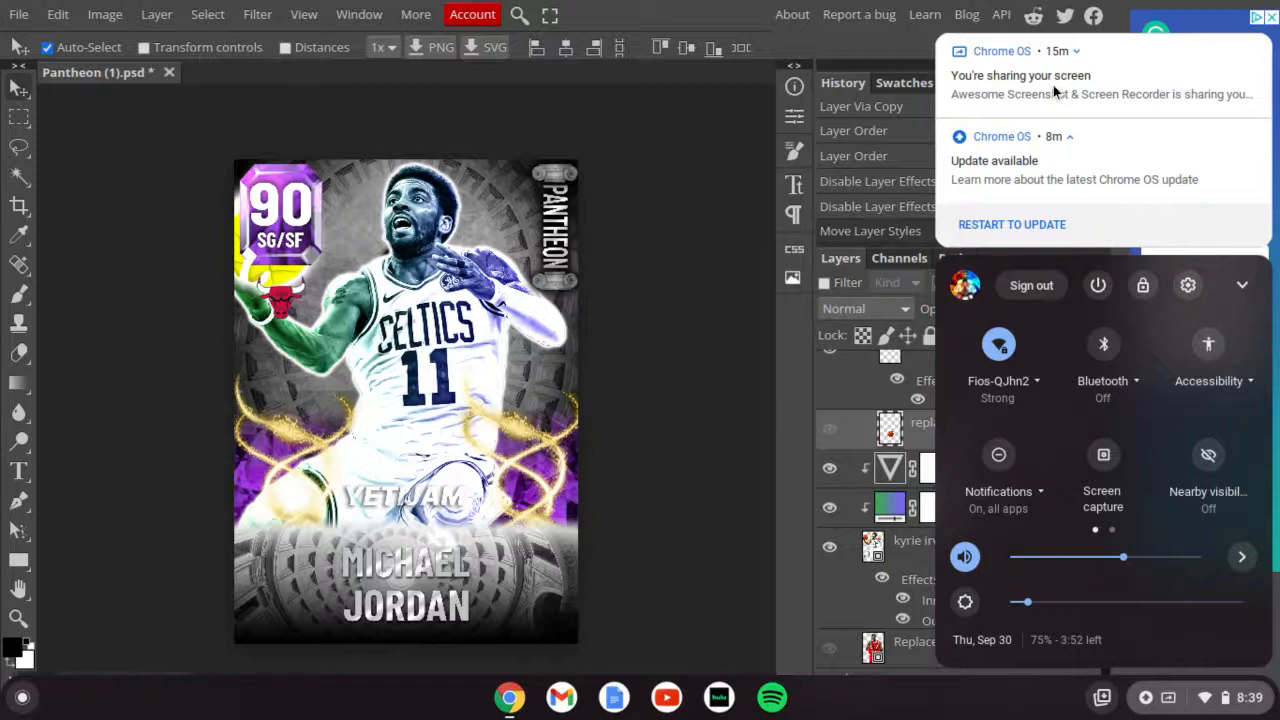
mouse_move(915, 5)
left_click(950, 14)
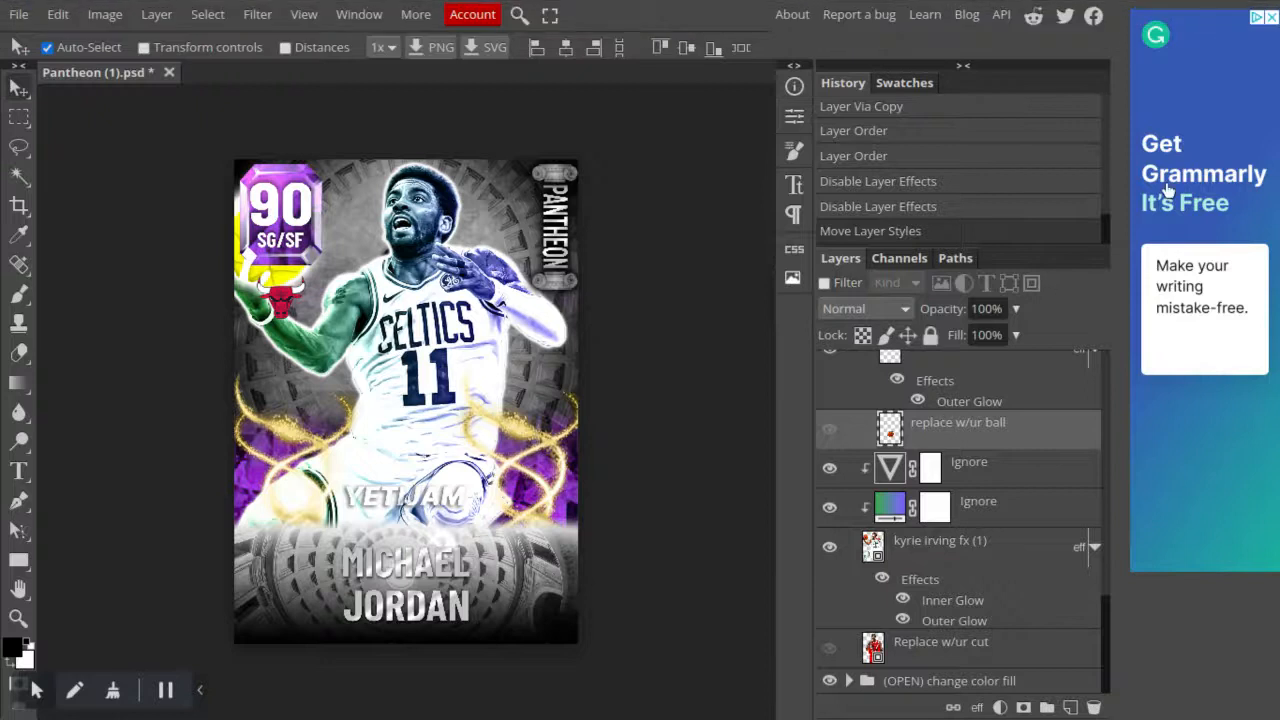
mouse_move(1138, 3)
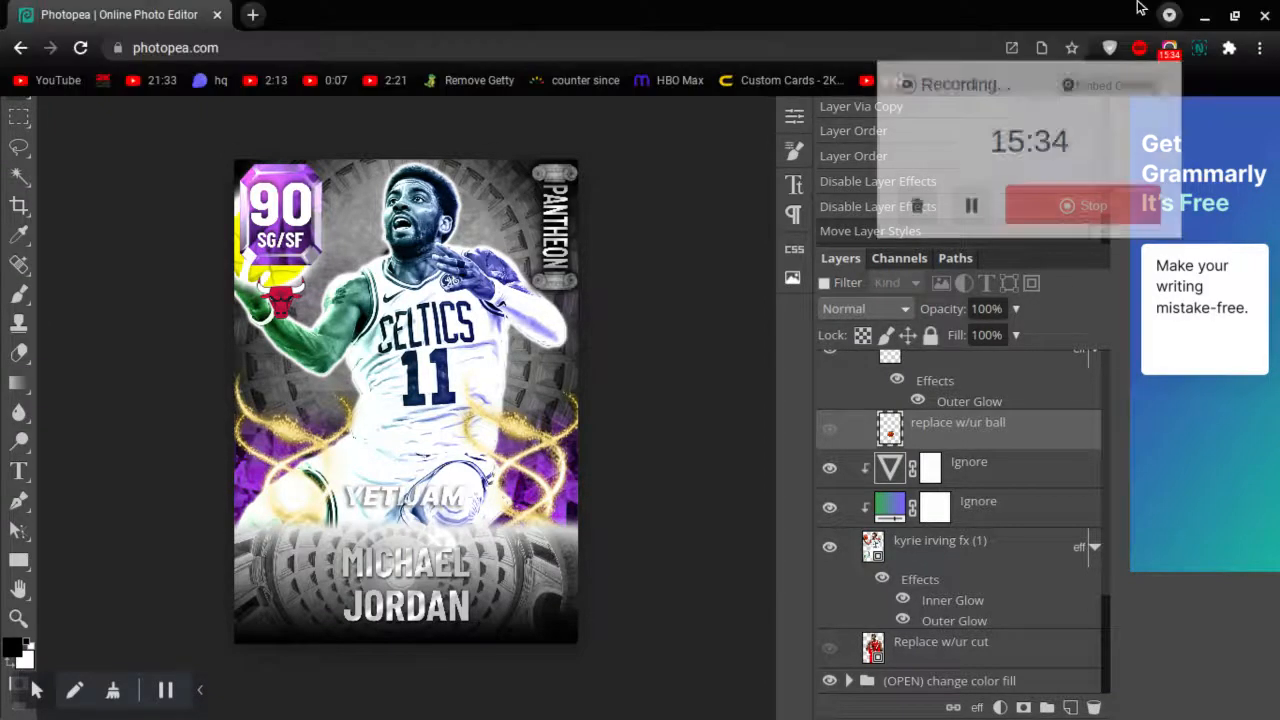